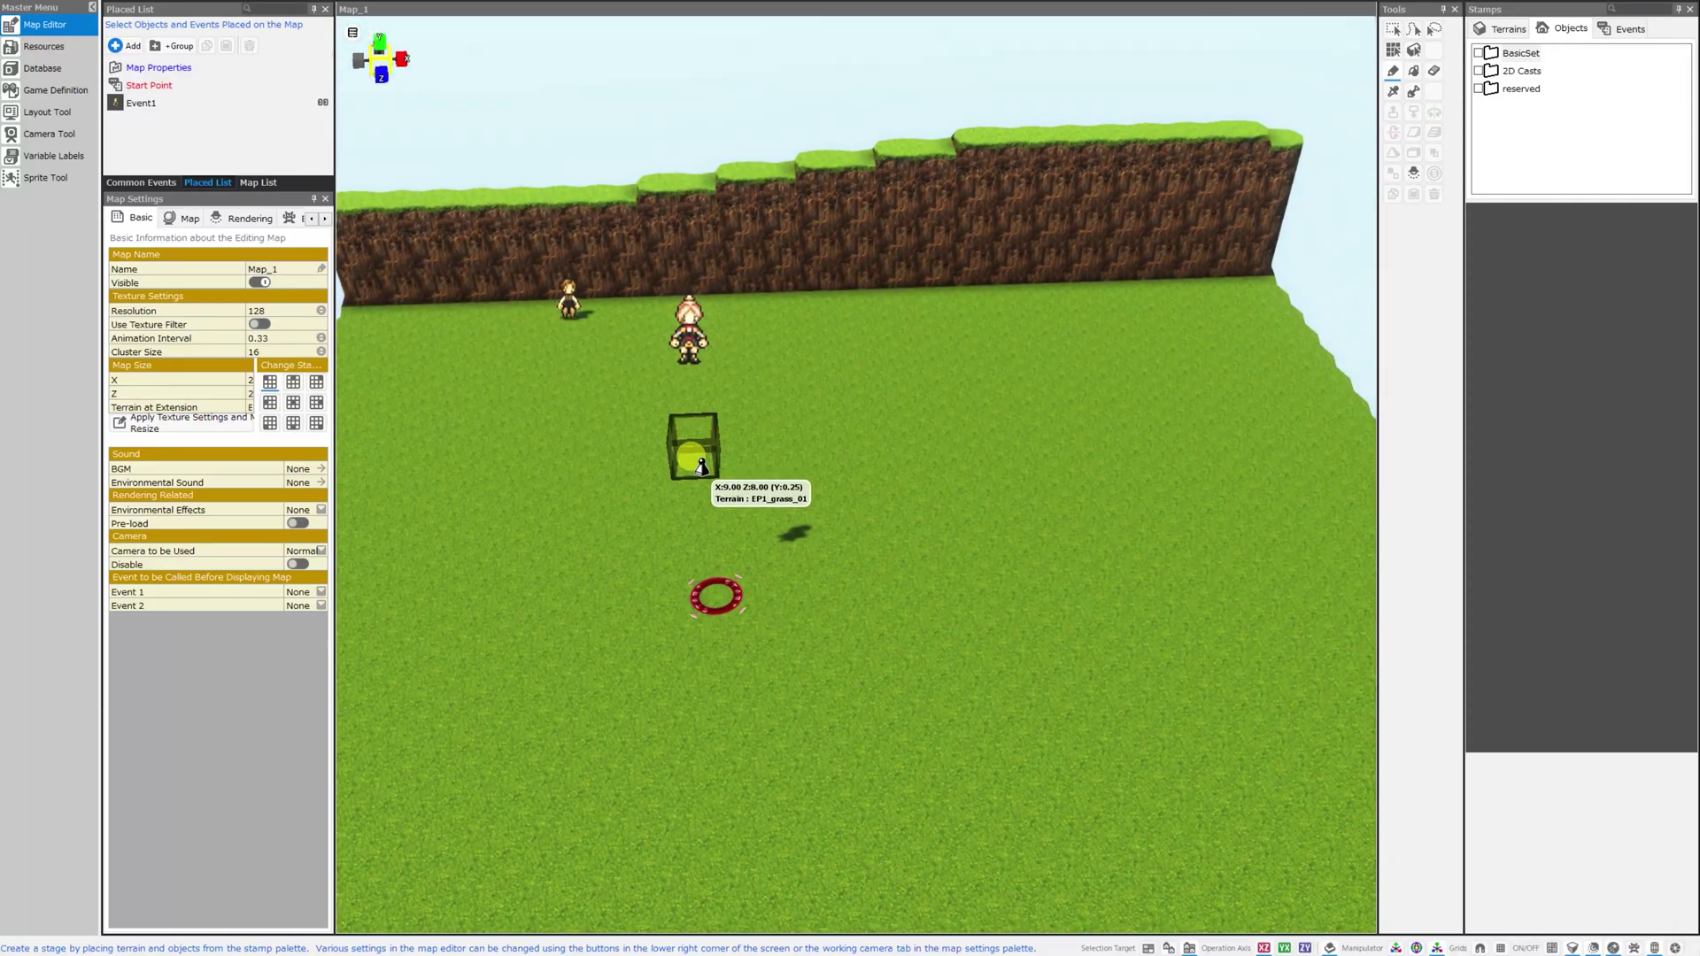
middle_click_drag(704, 469, 727, 465)
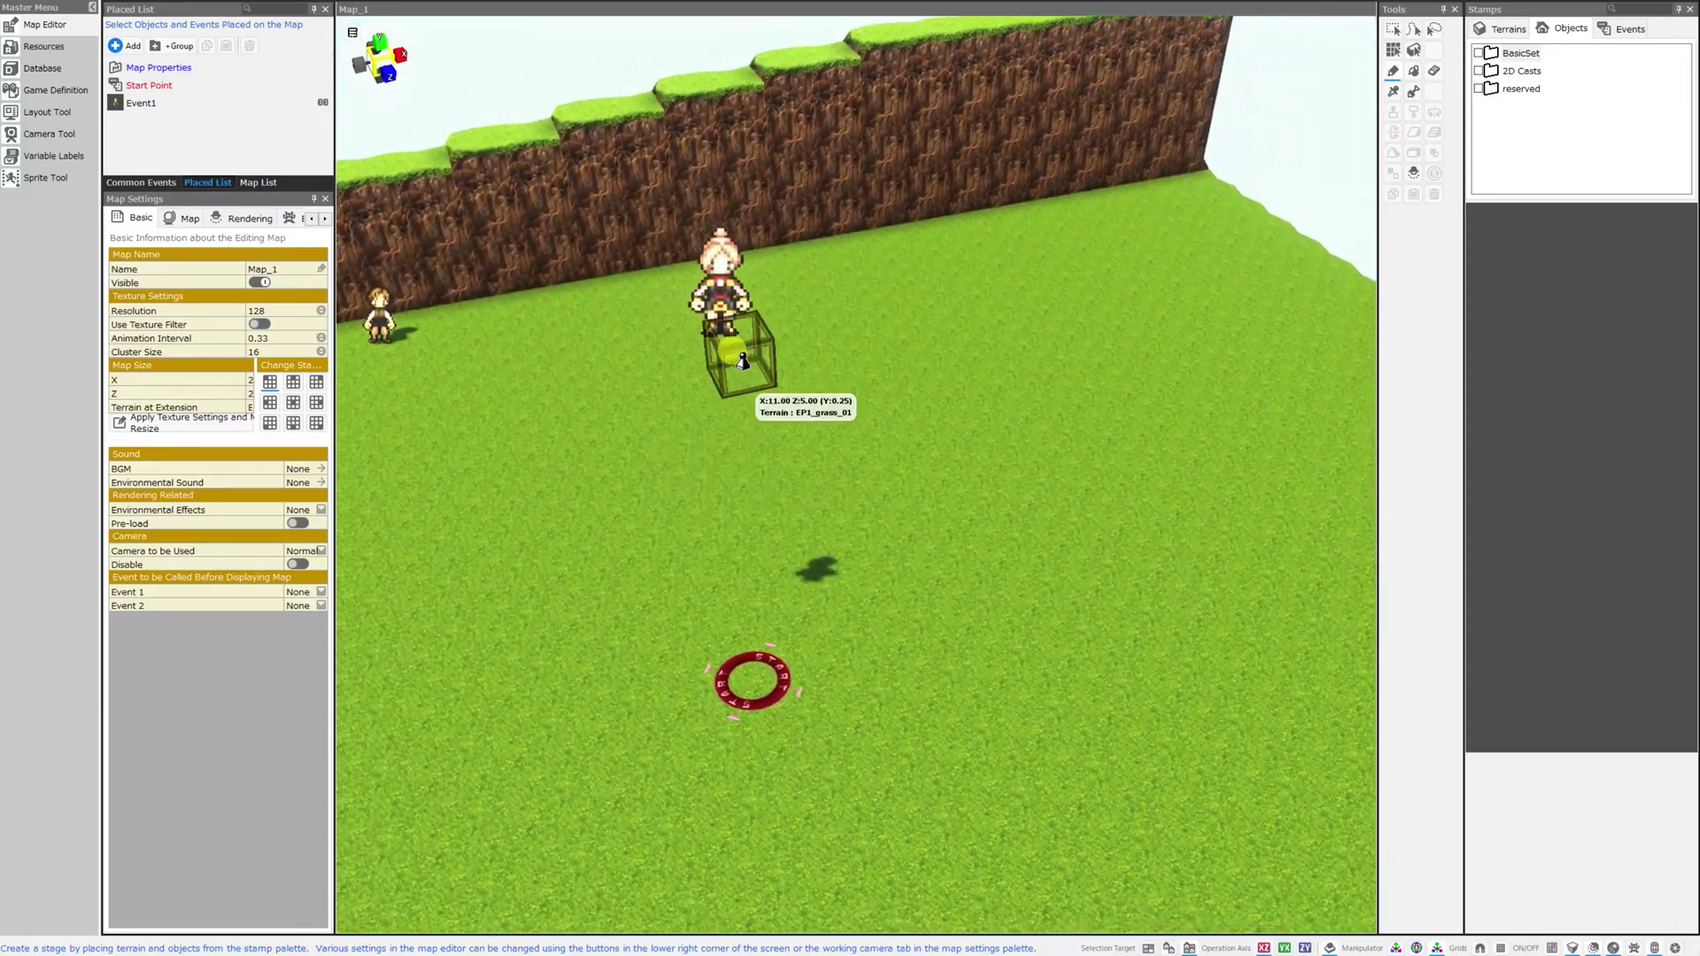
left_click(723, 335)
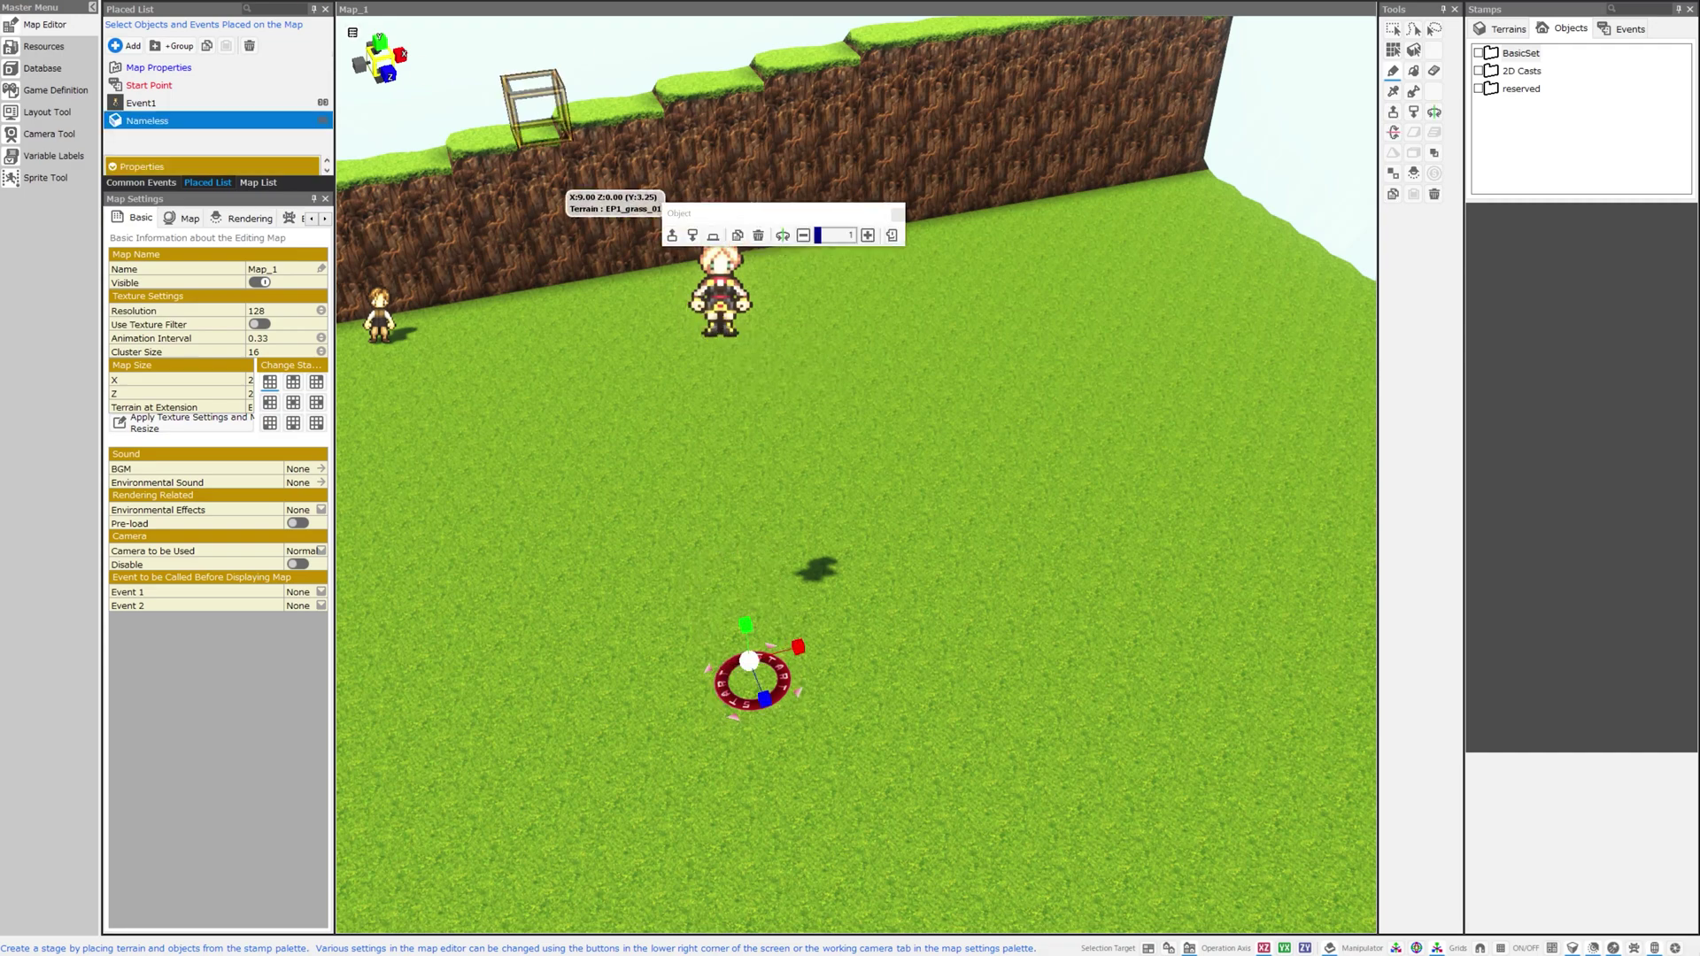
right_click(720, 283)
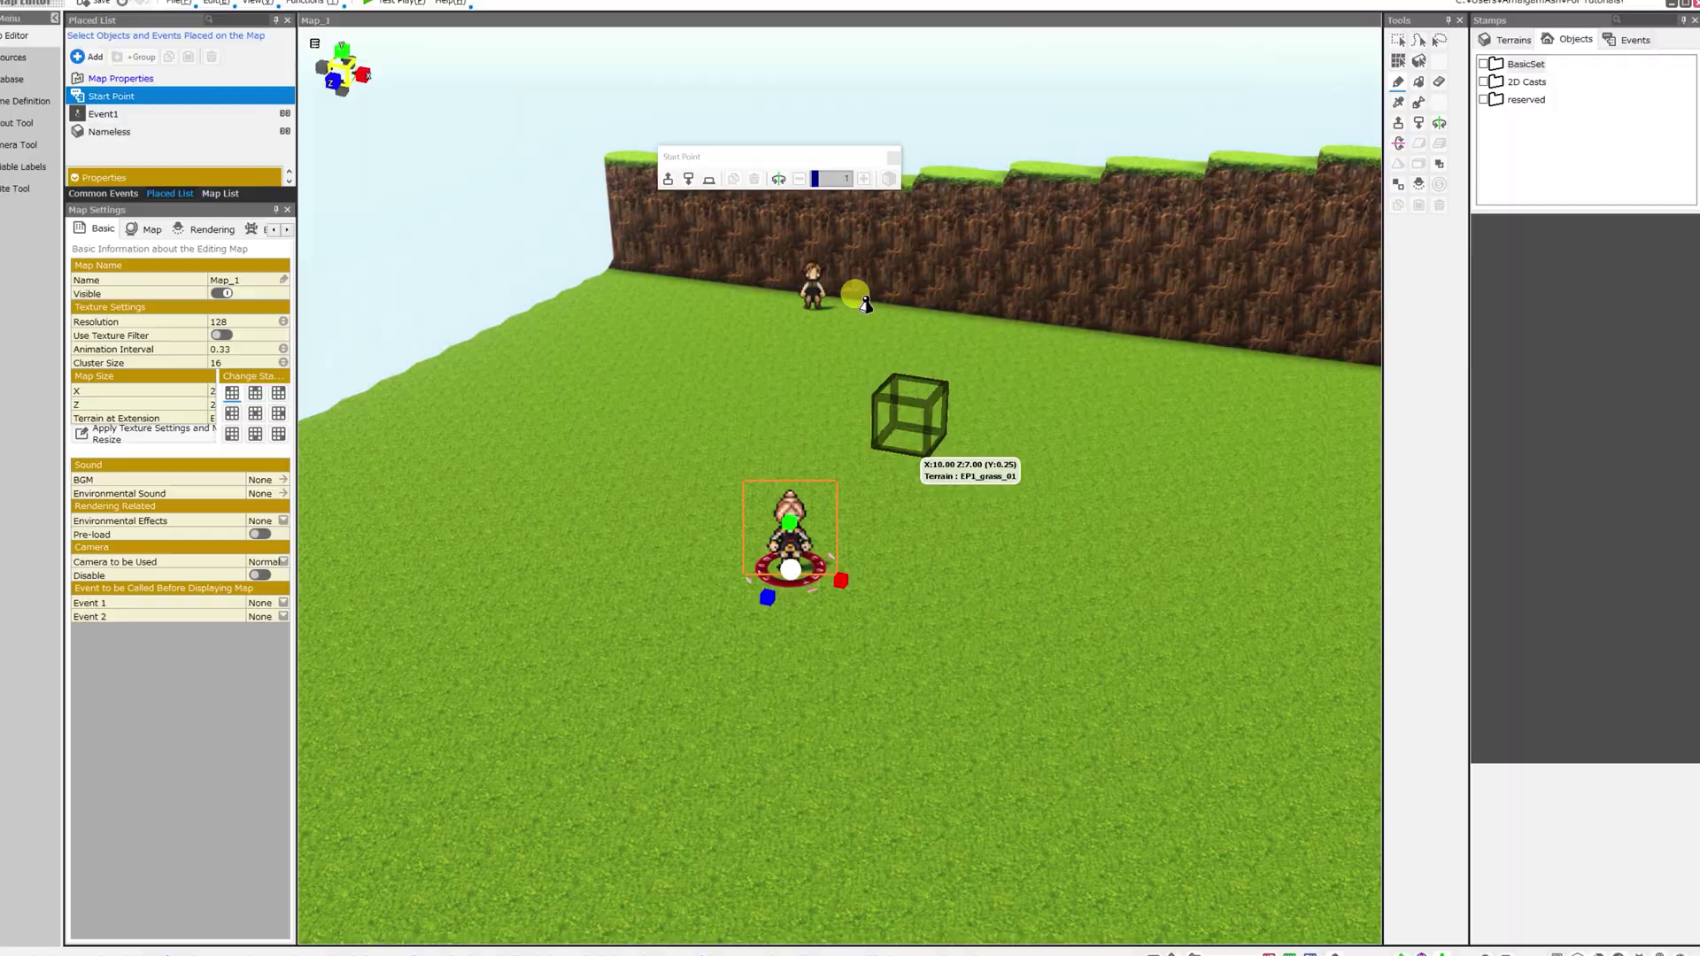
Move the editor window aside to expose the desktop and bring the Barn2 model file onto the map
left_click_drag(661, 4, 644, 279)
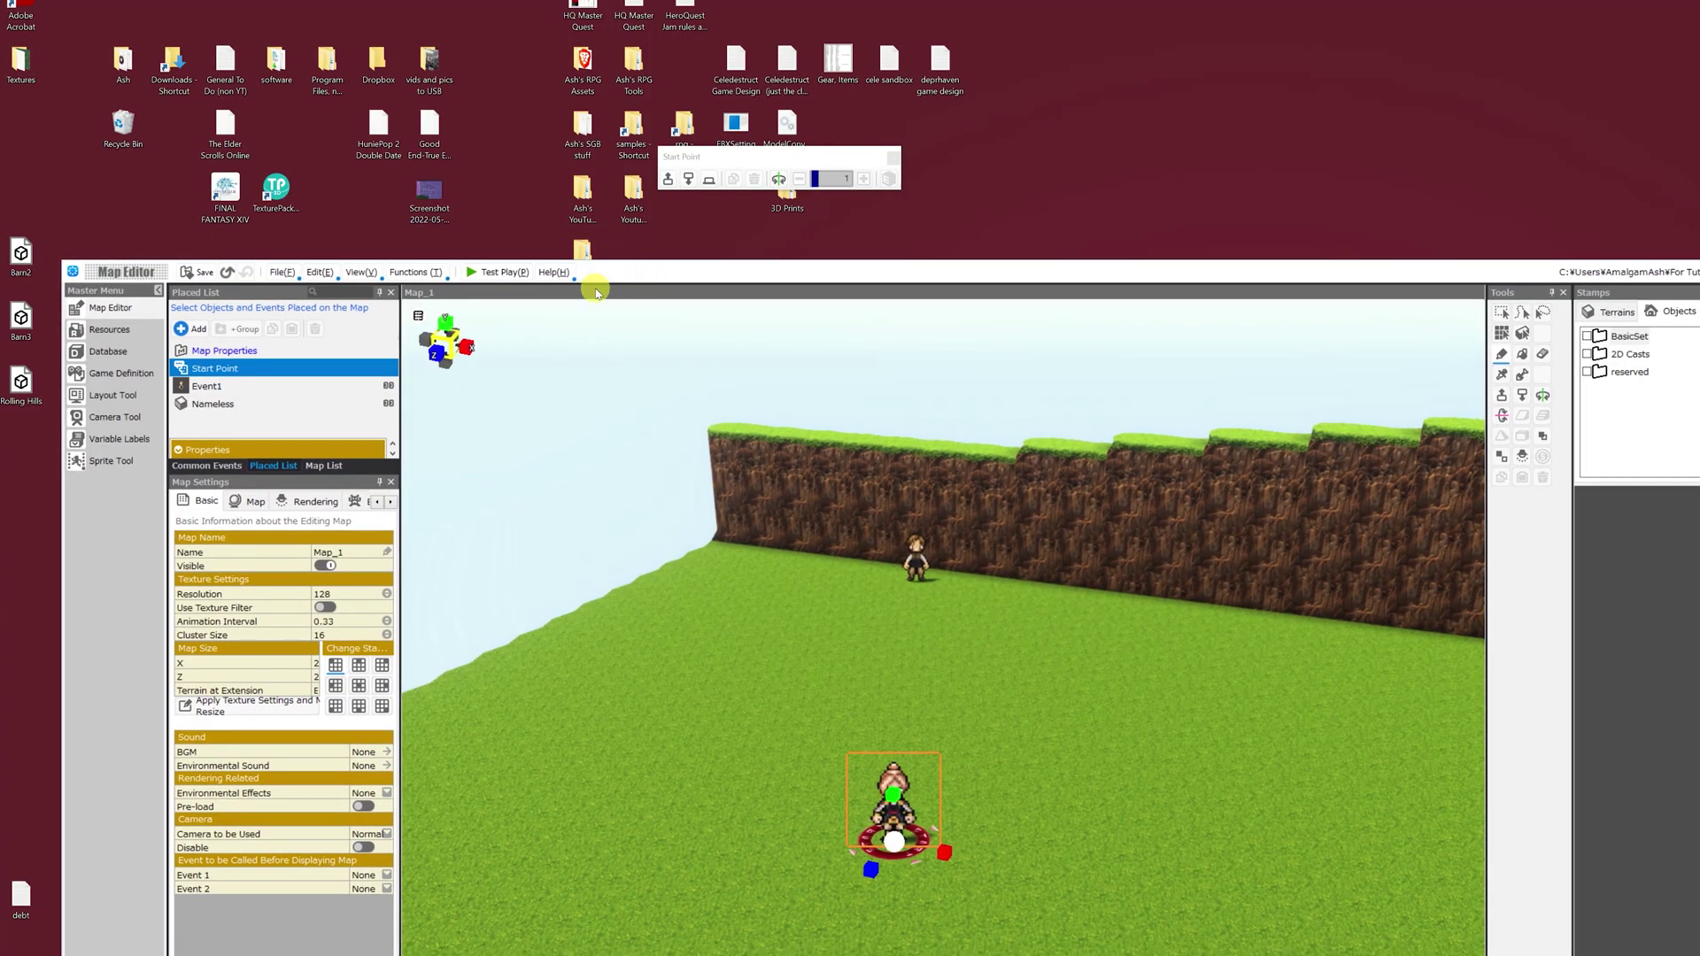
left_click(19, 257)
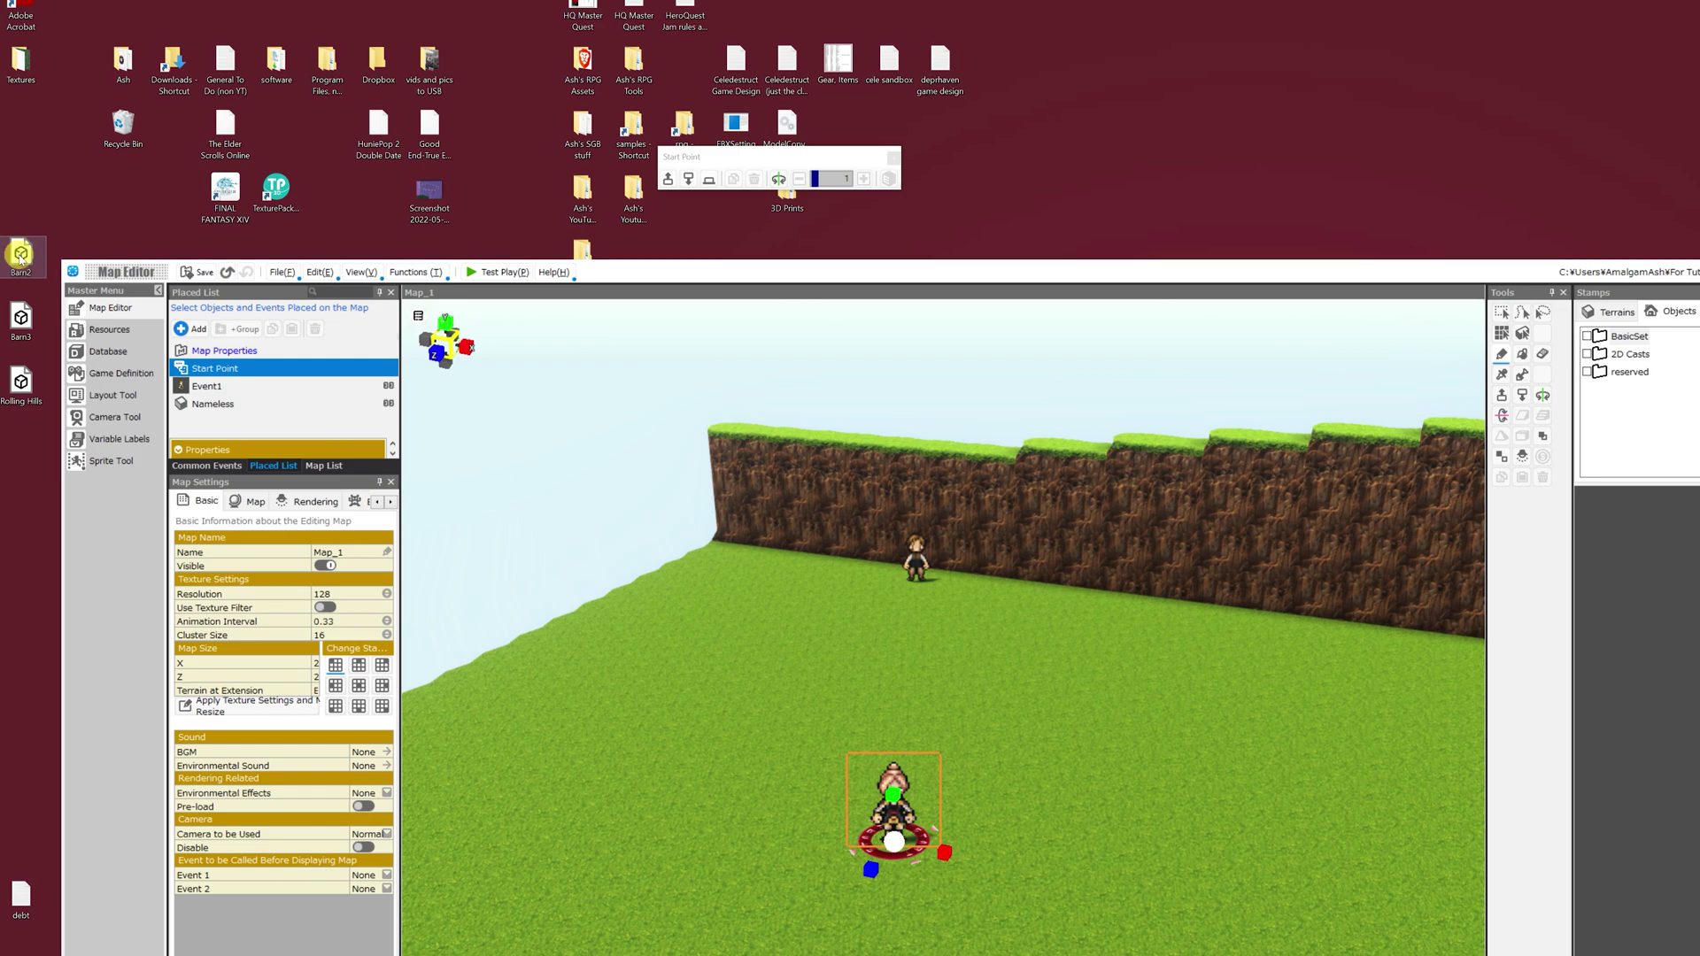
left_click_drag(20, 257, 798, 586)
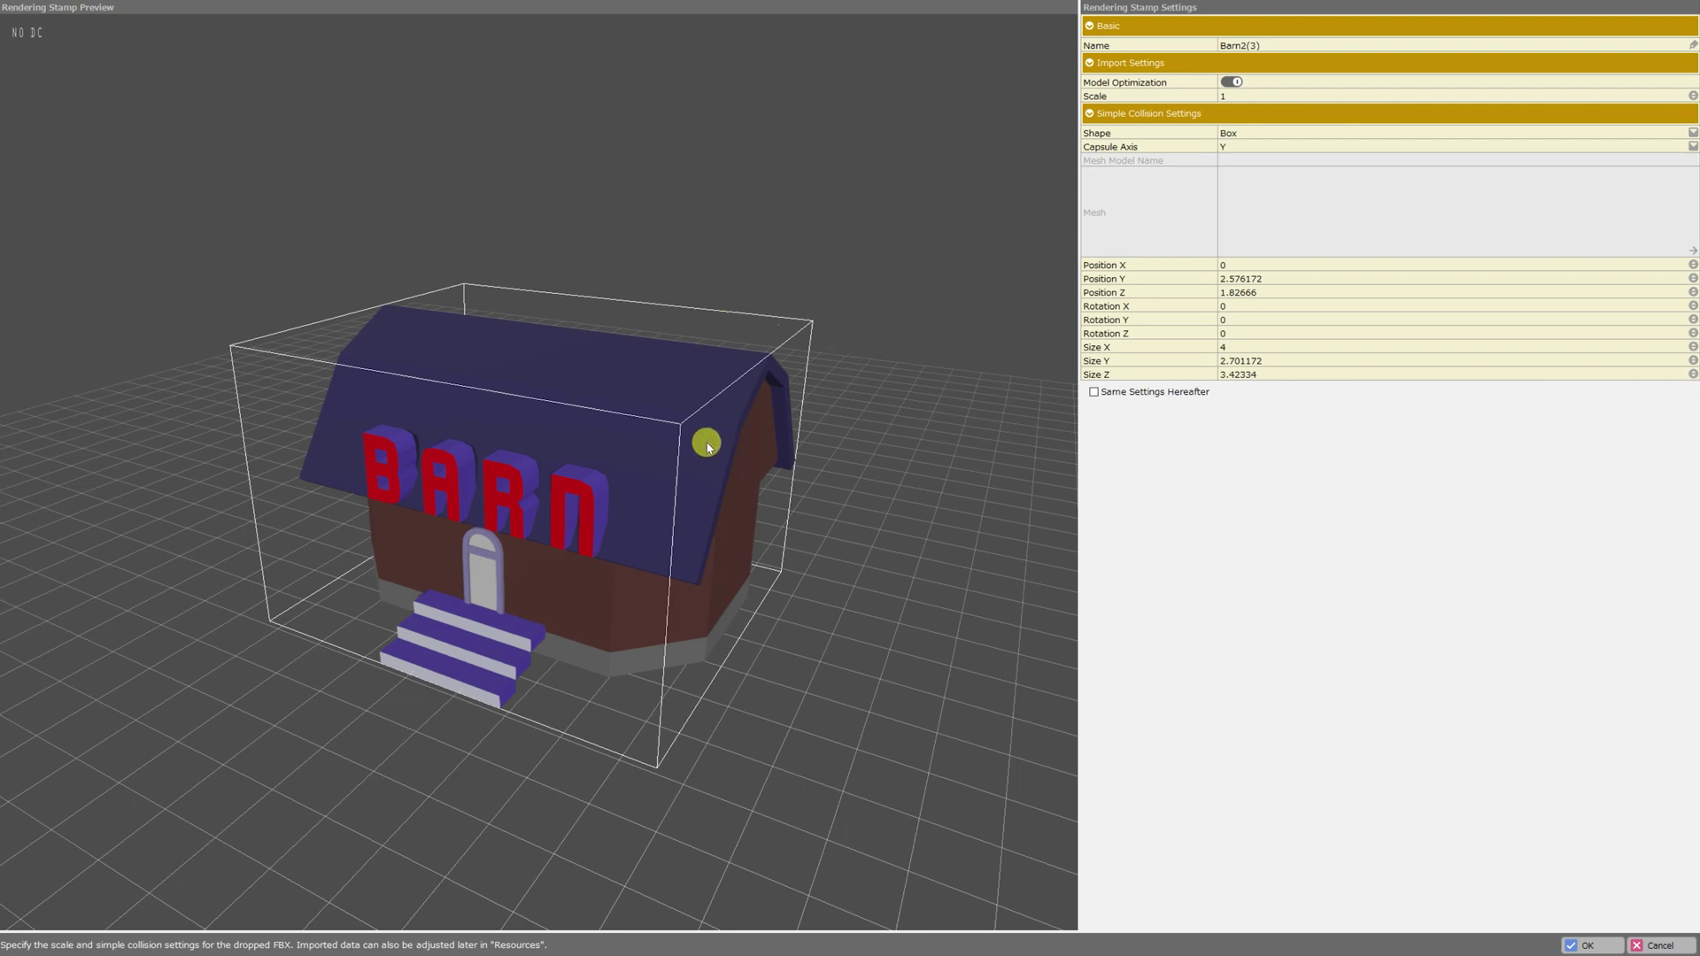
Inspect the barn from several angles and import it with box collision at scale 1, adding all materials as new
left_click_drag(702, 583, 529, 412)
scroll(529, 412, "up", 2)
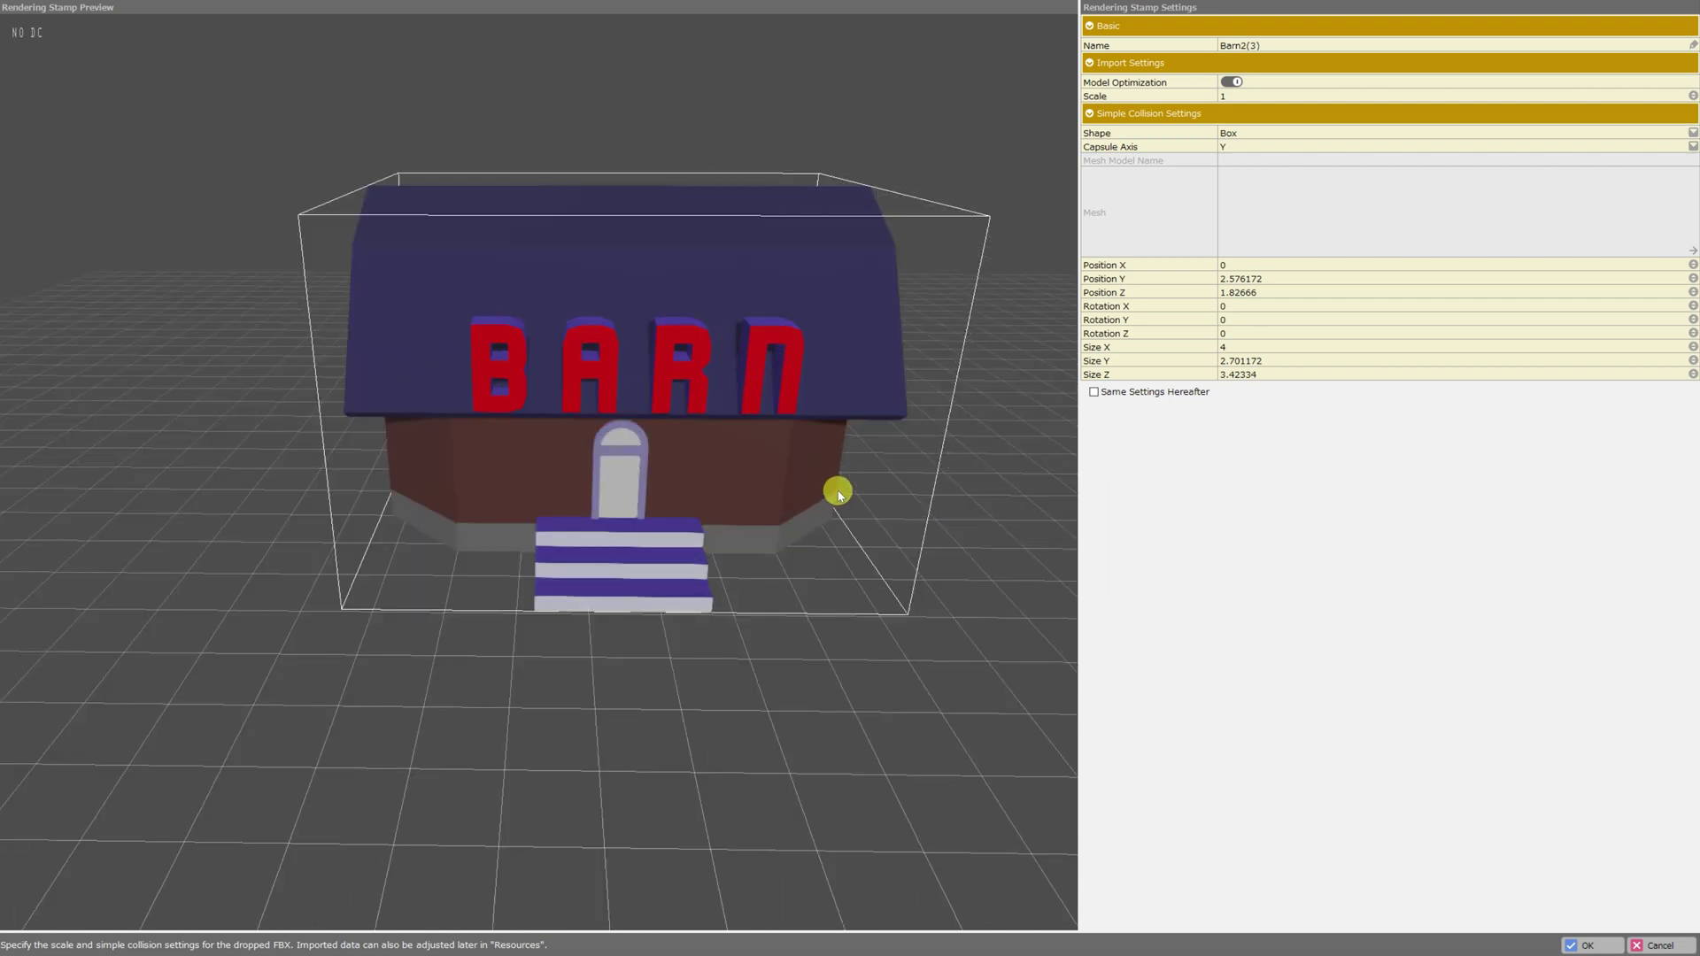
left_click_drag(939, 513, 372, 513)
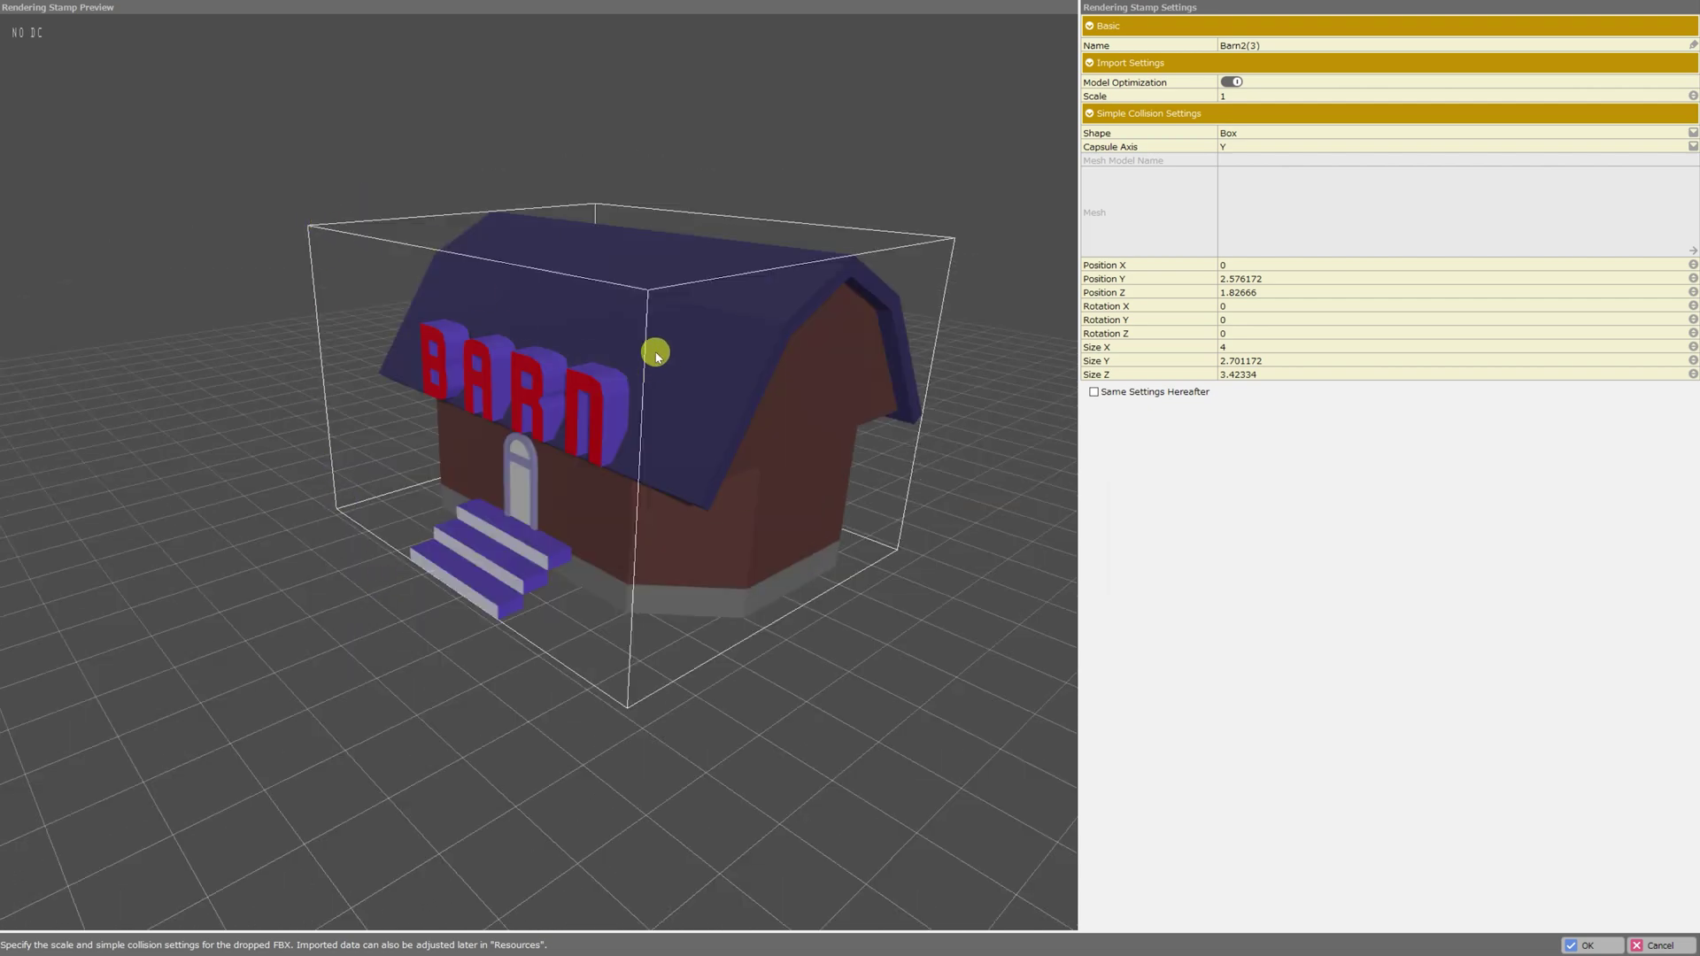
left_click_drag(563, 170, 827, 163)
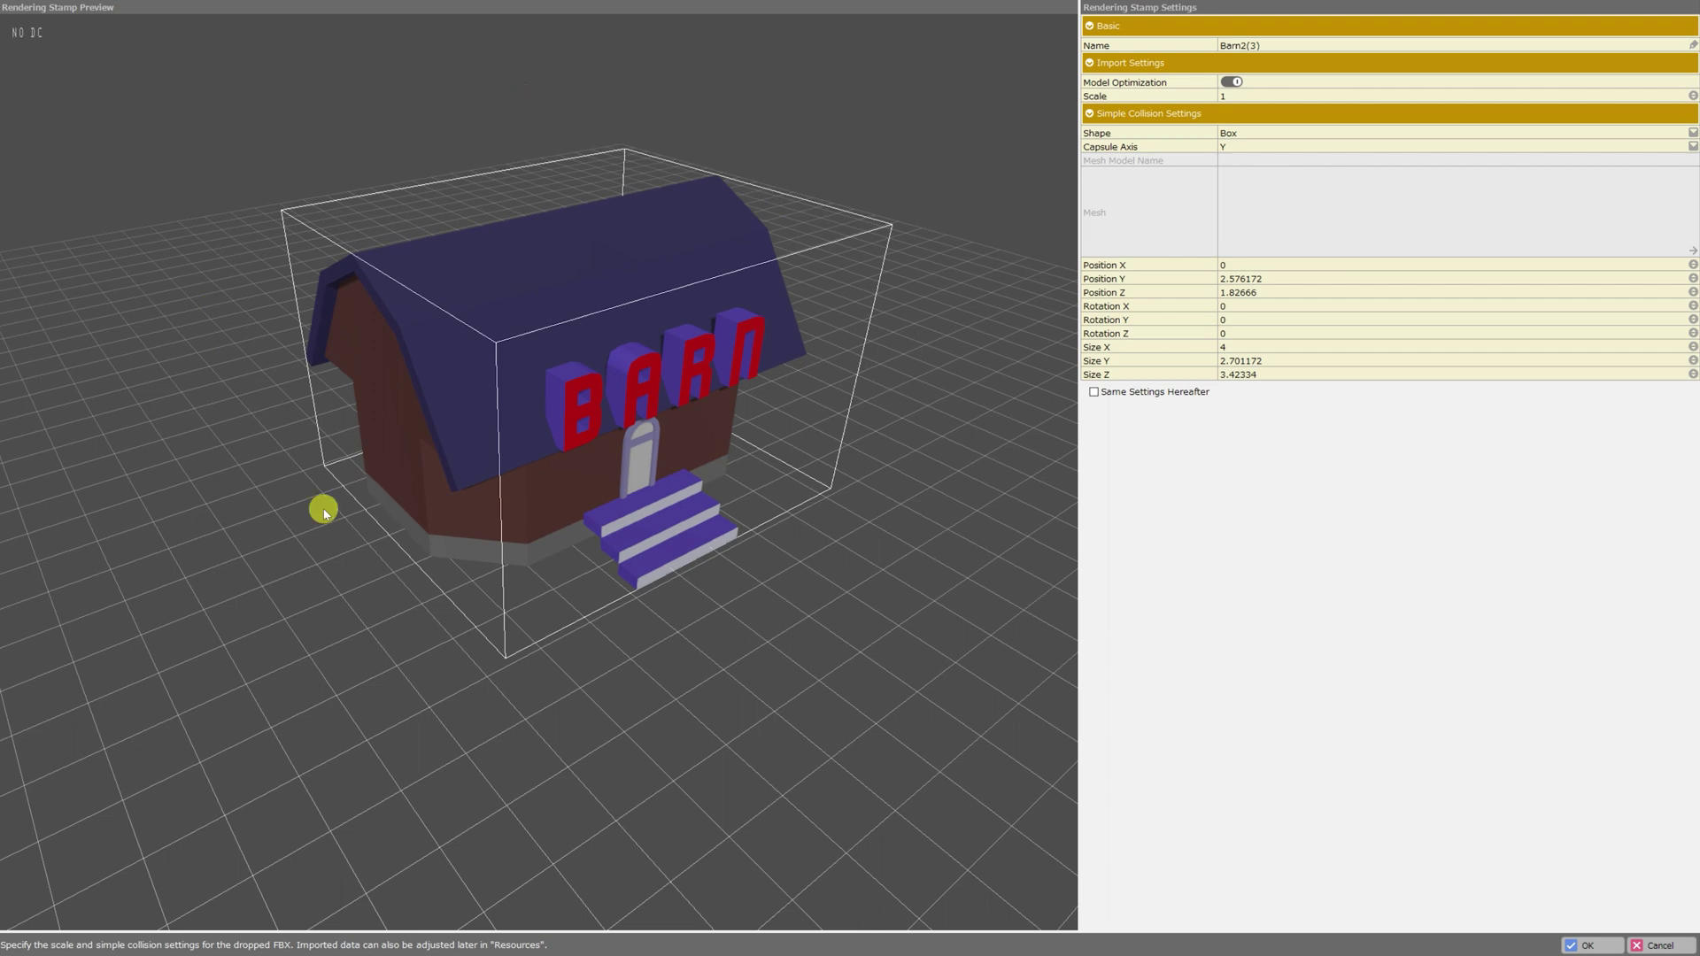
left_click(1600, 947)
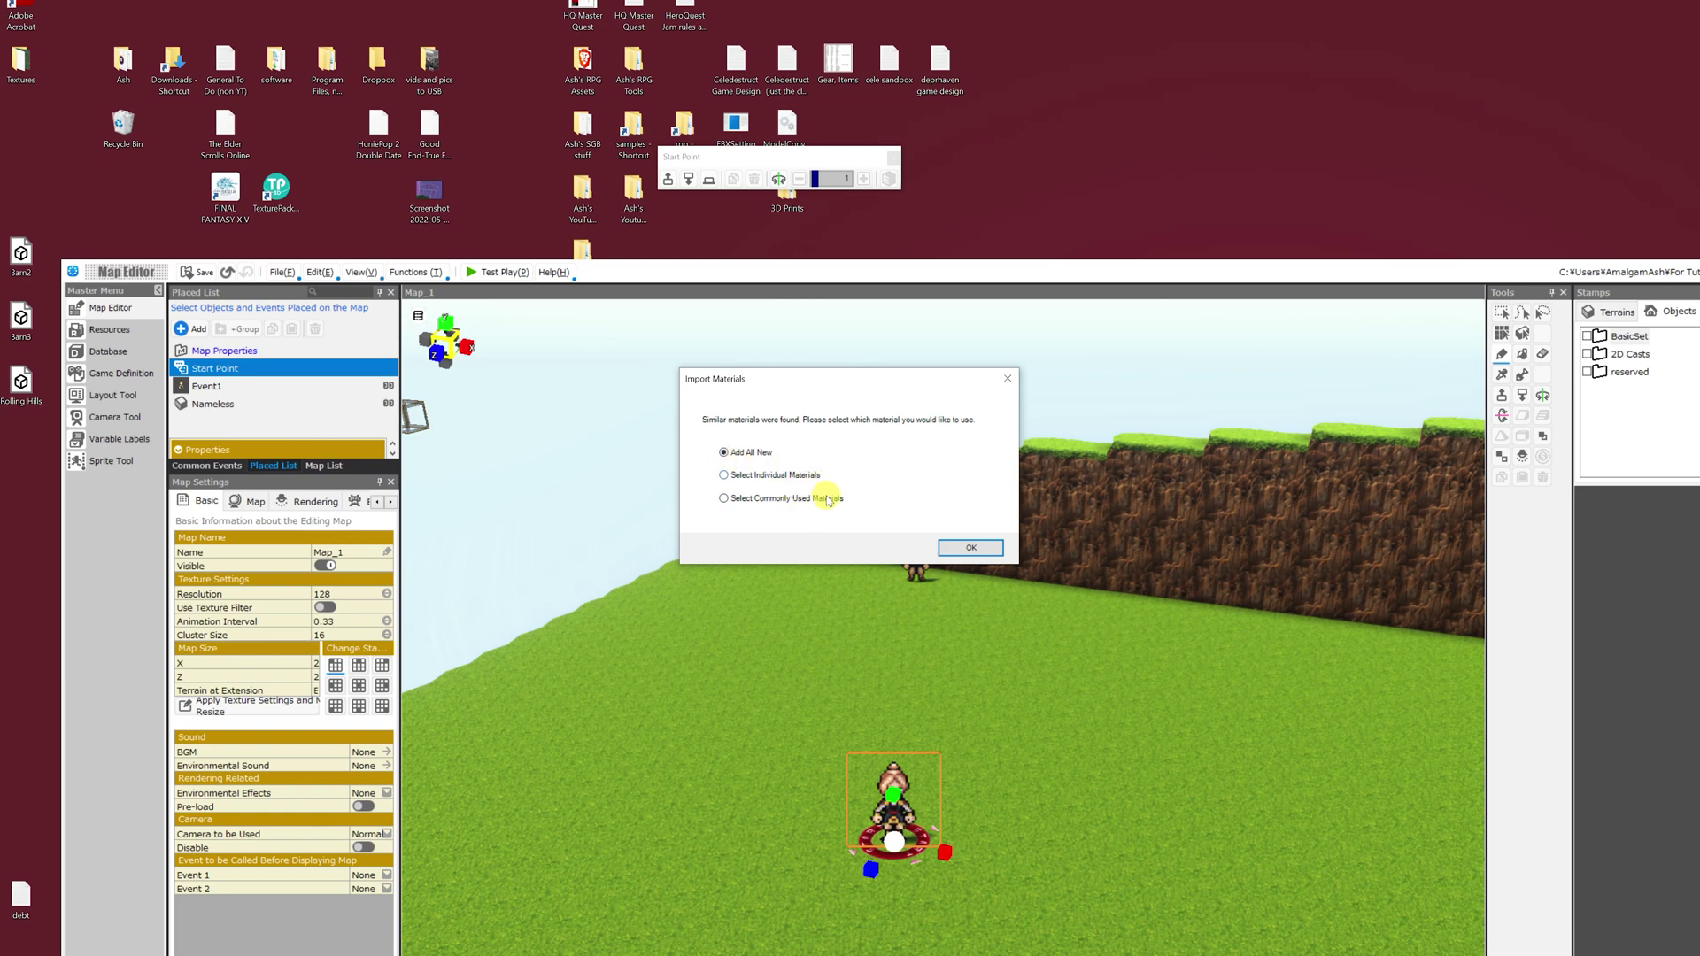
left_click(970, 549)
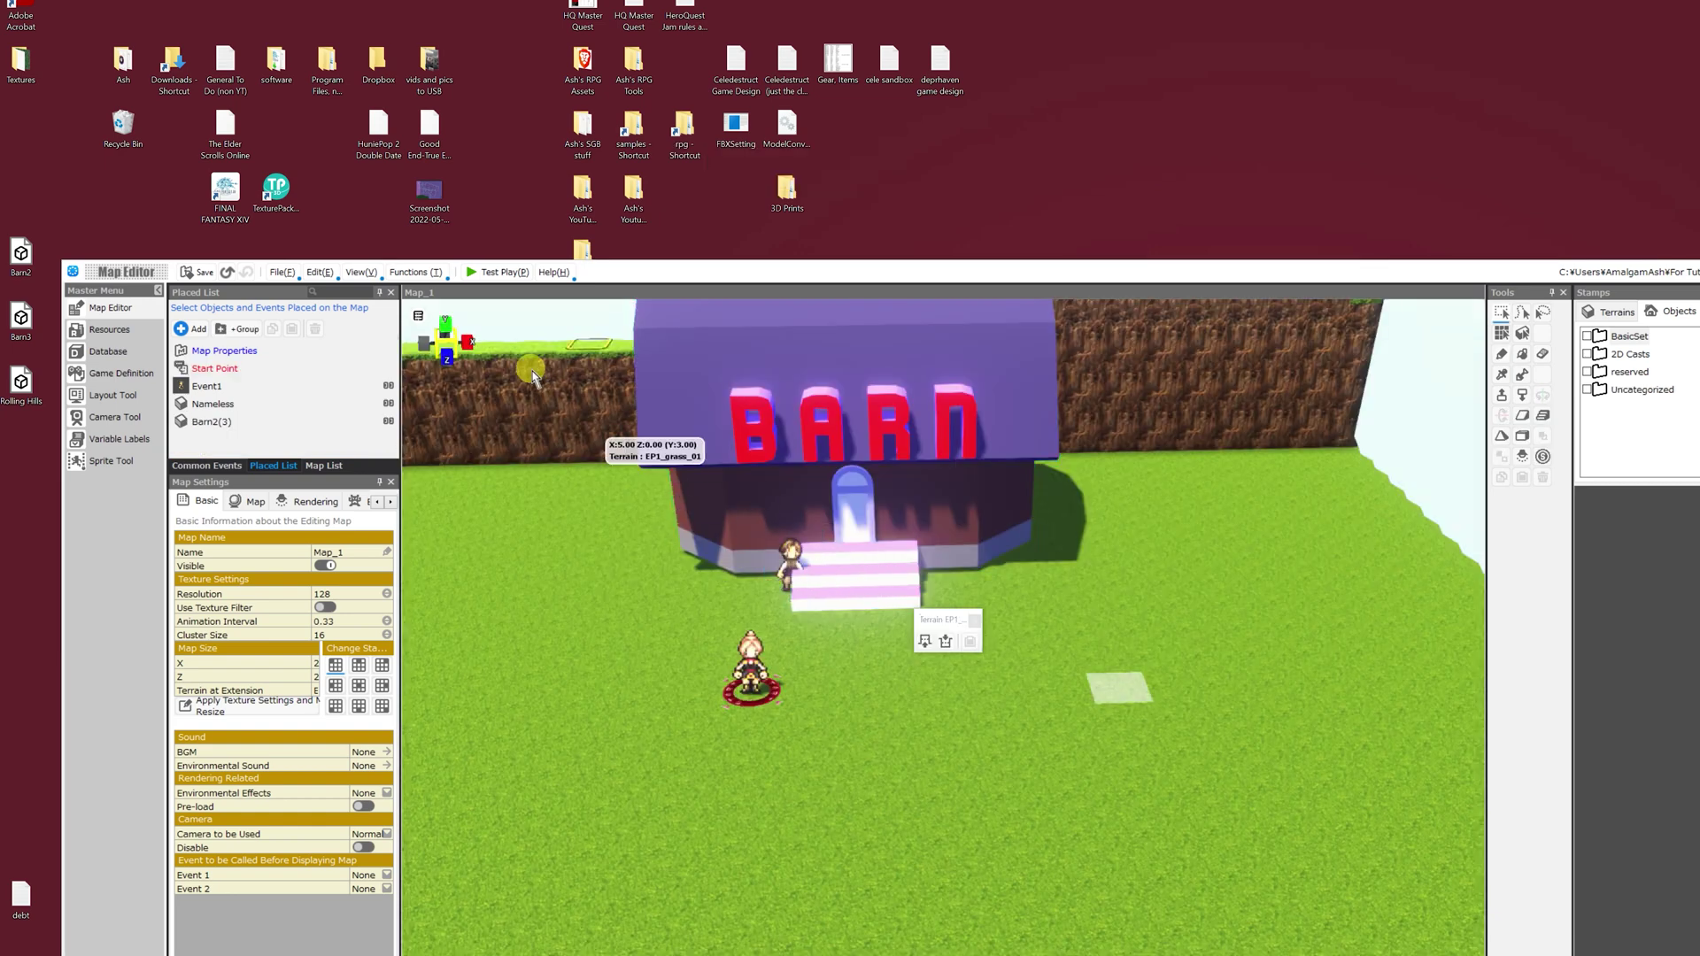
Start a test play and walk the character around the barn's left side to check its collision
left_click(501, 274)
key("Up")
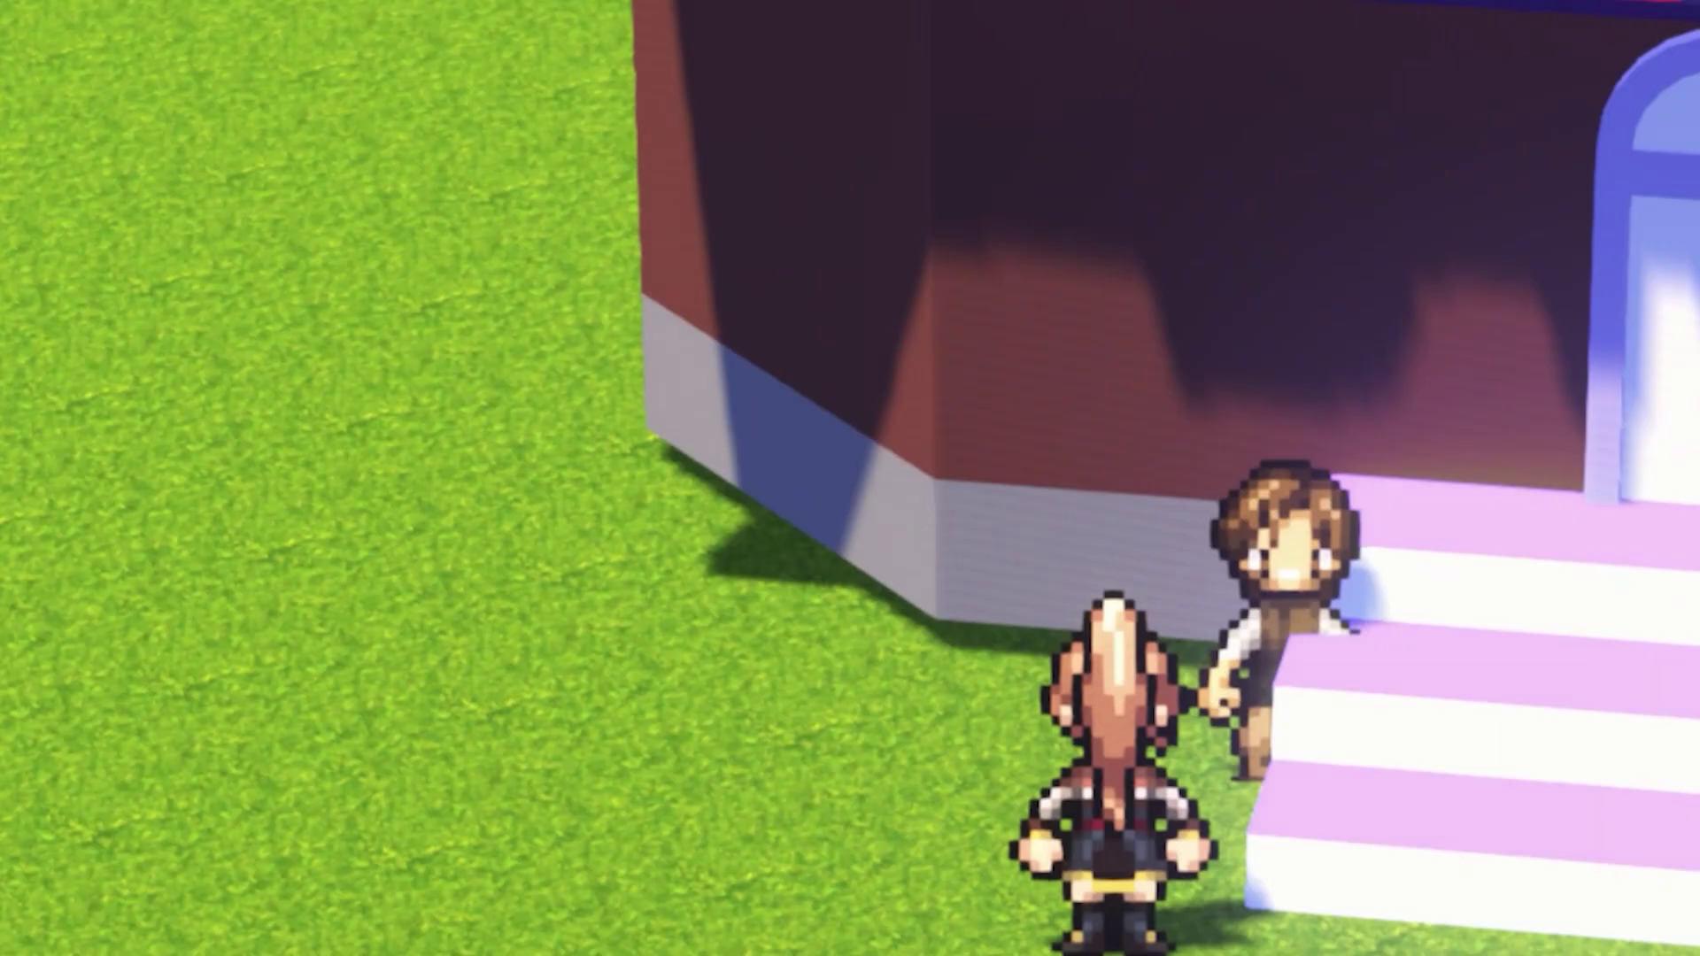
key("Left")
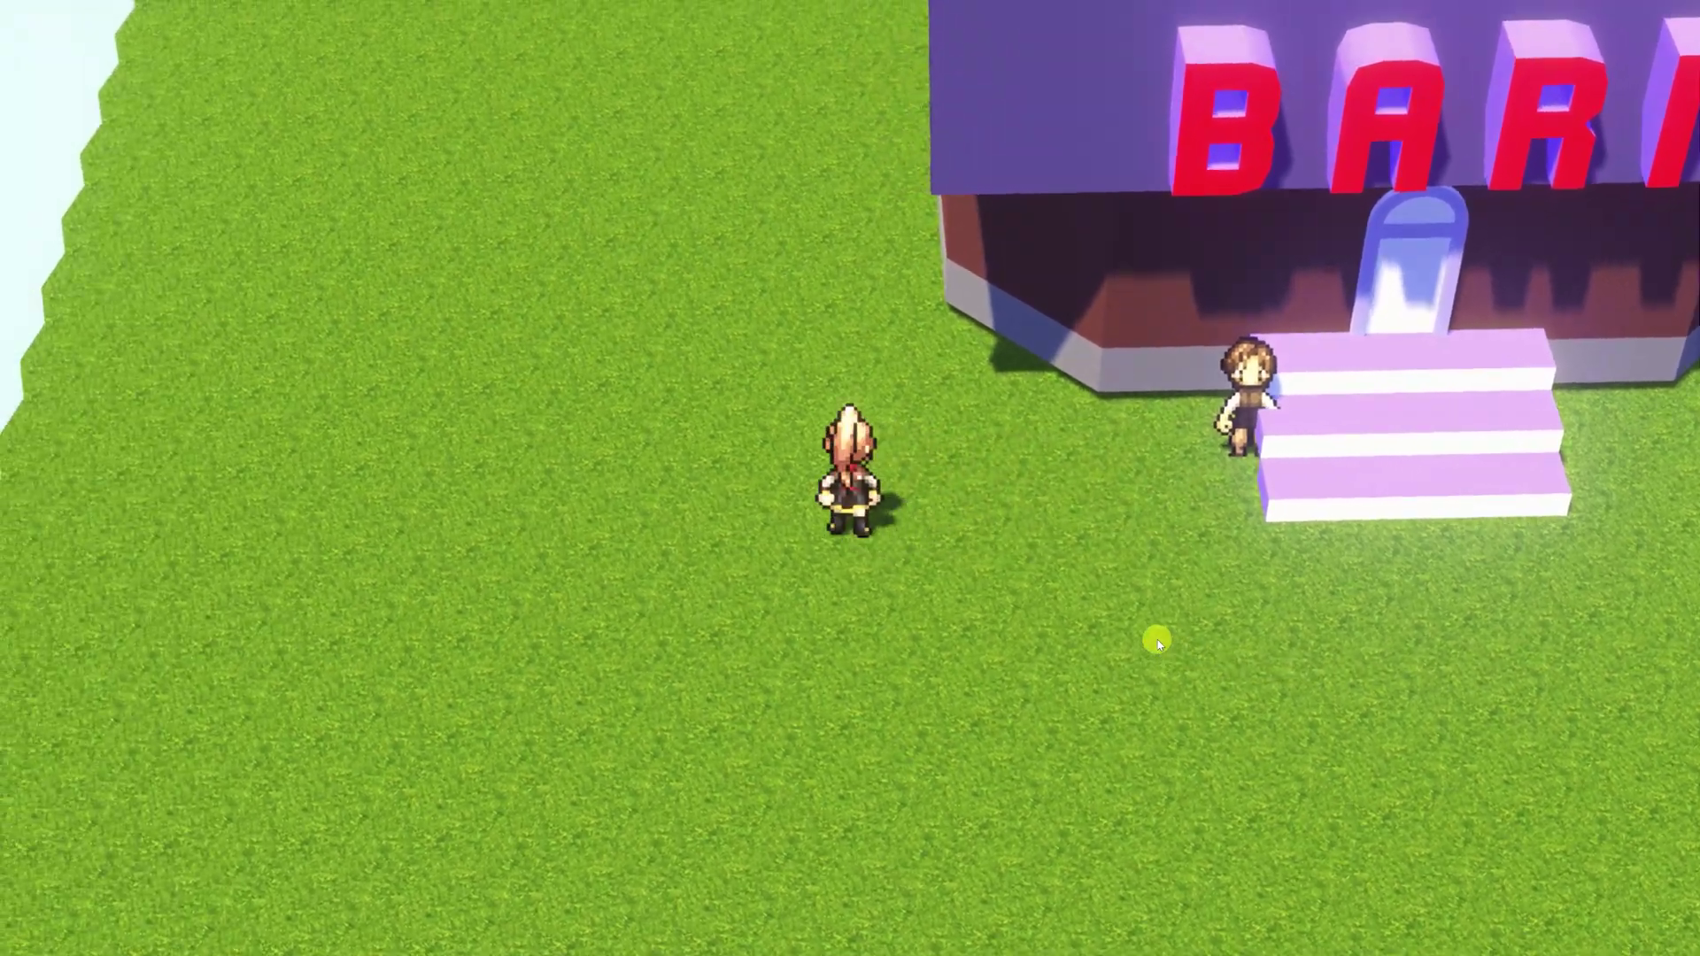
key("Up")
key("Right")
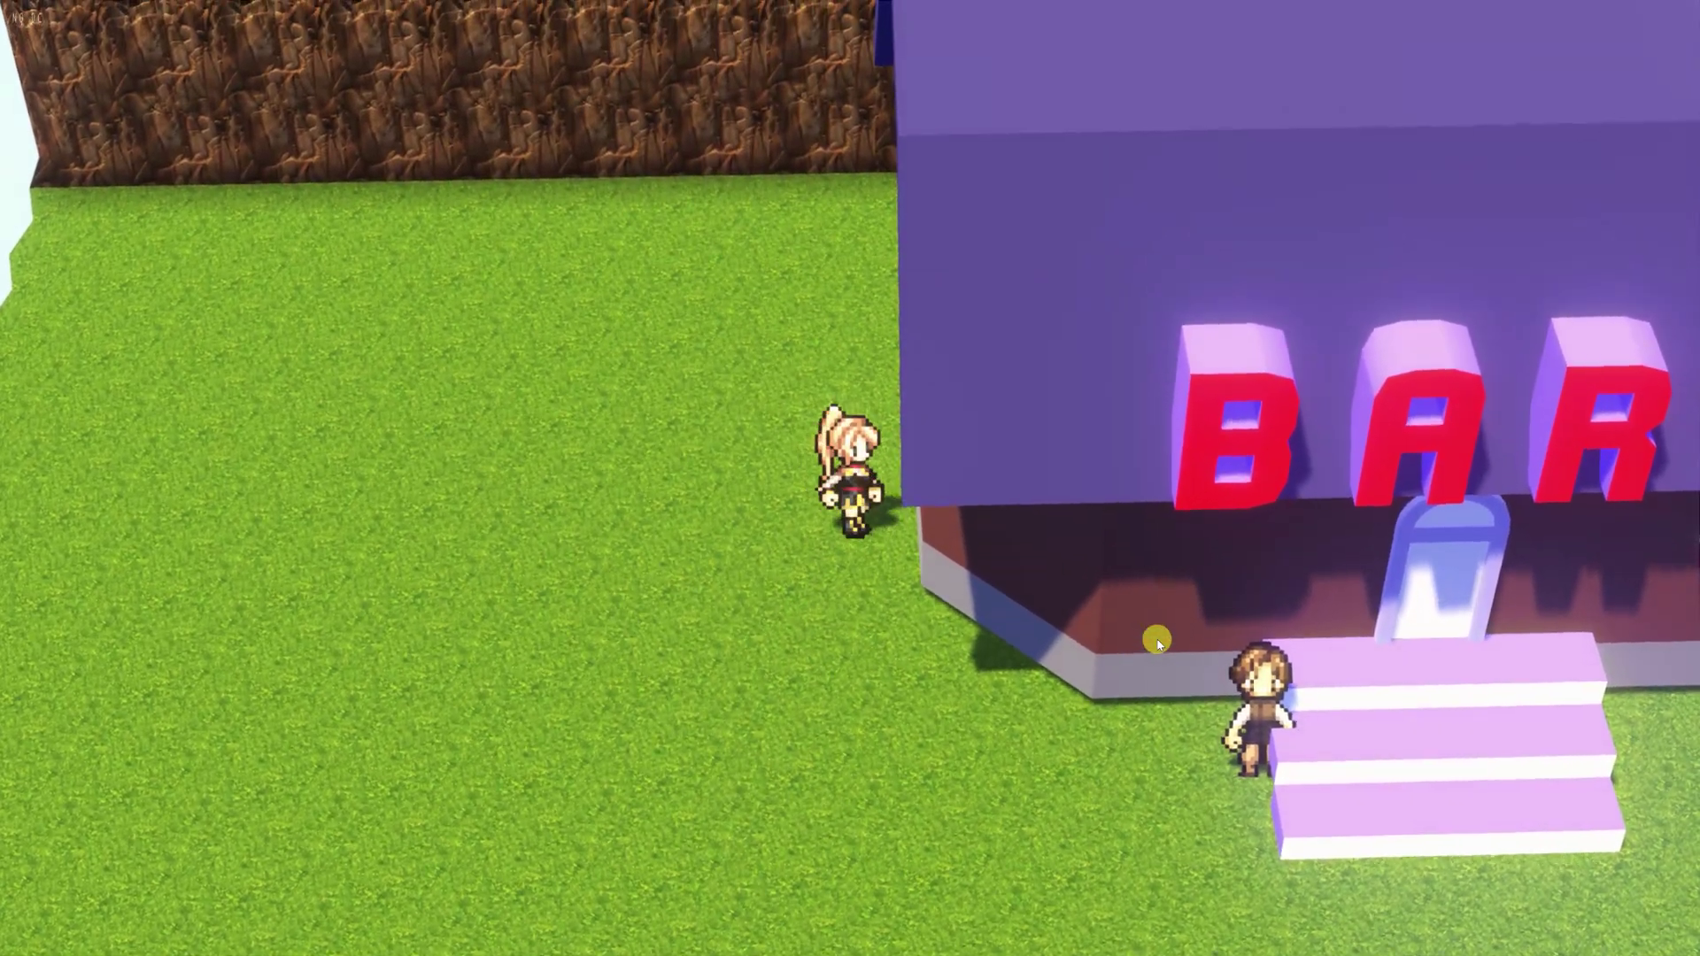
key("Down")
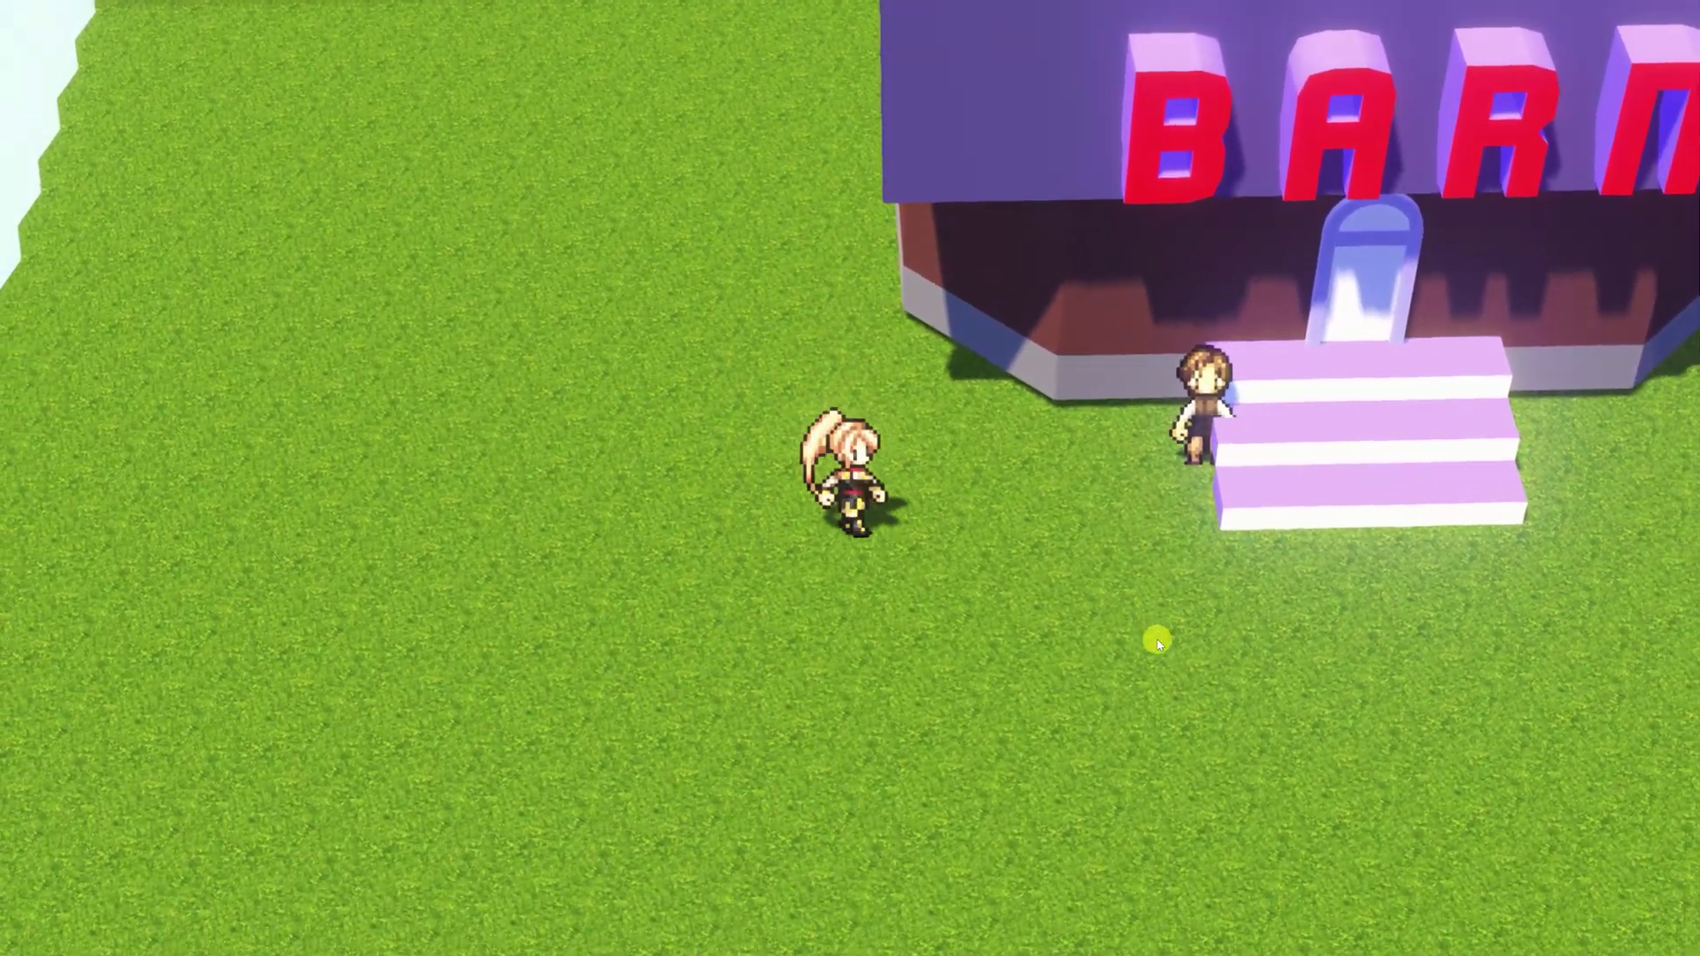
key("Up")
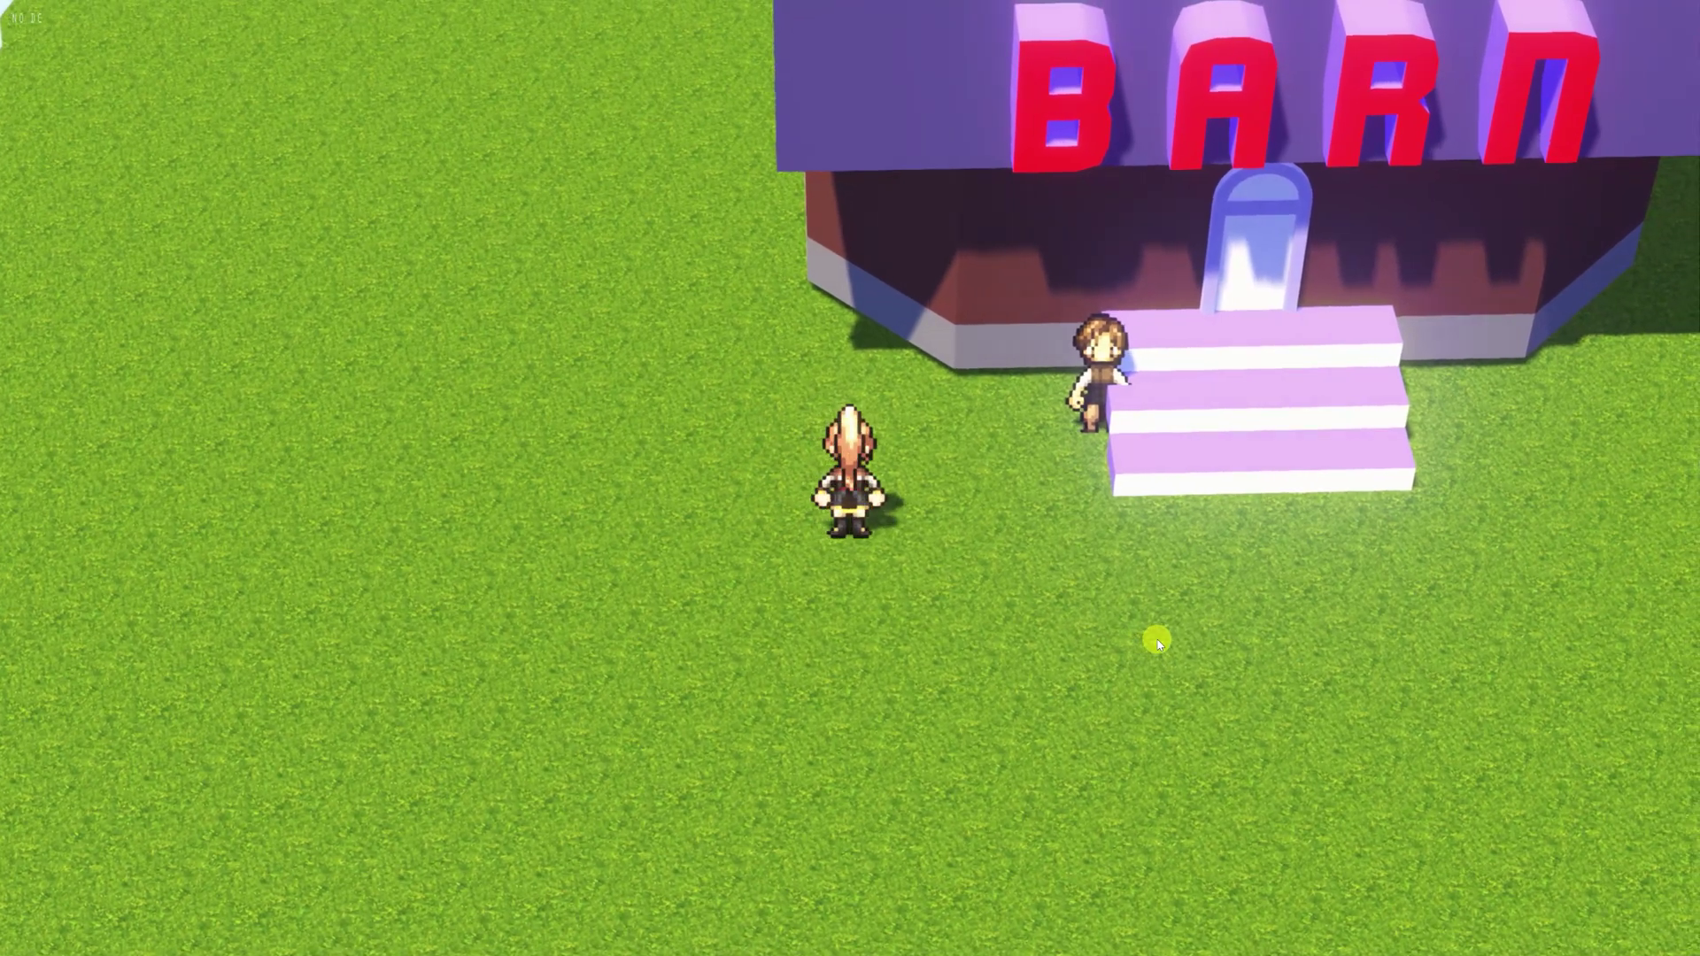
Walk the character along the barn's front steps, jump there, and test the collision around its right side
key("Right")
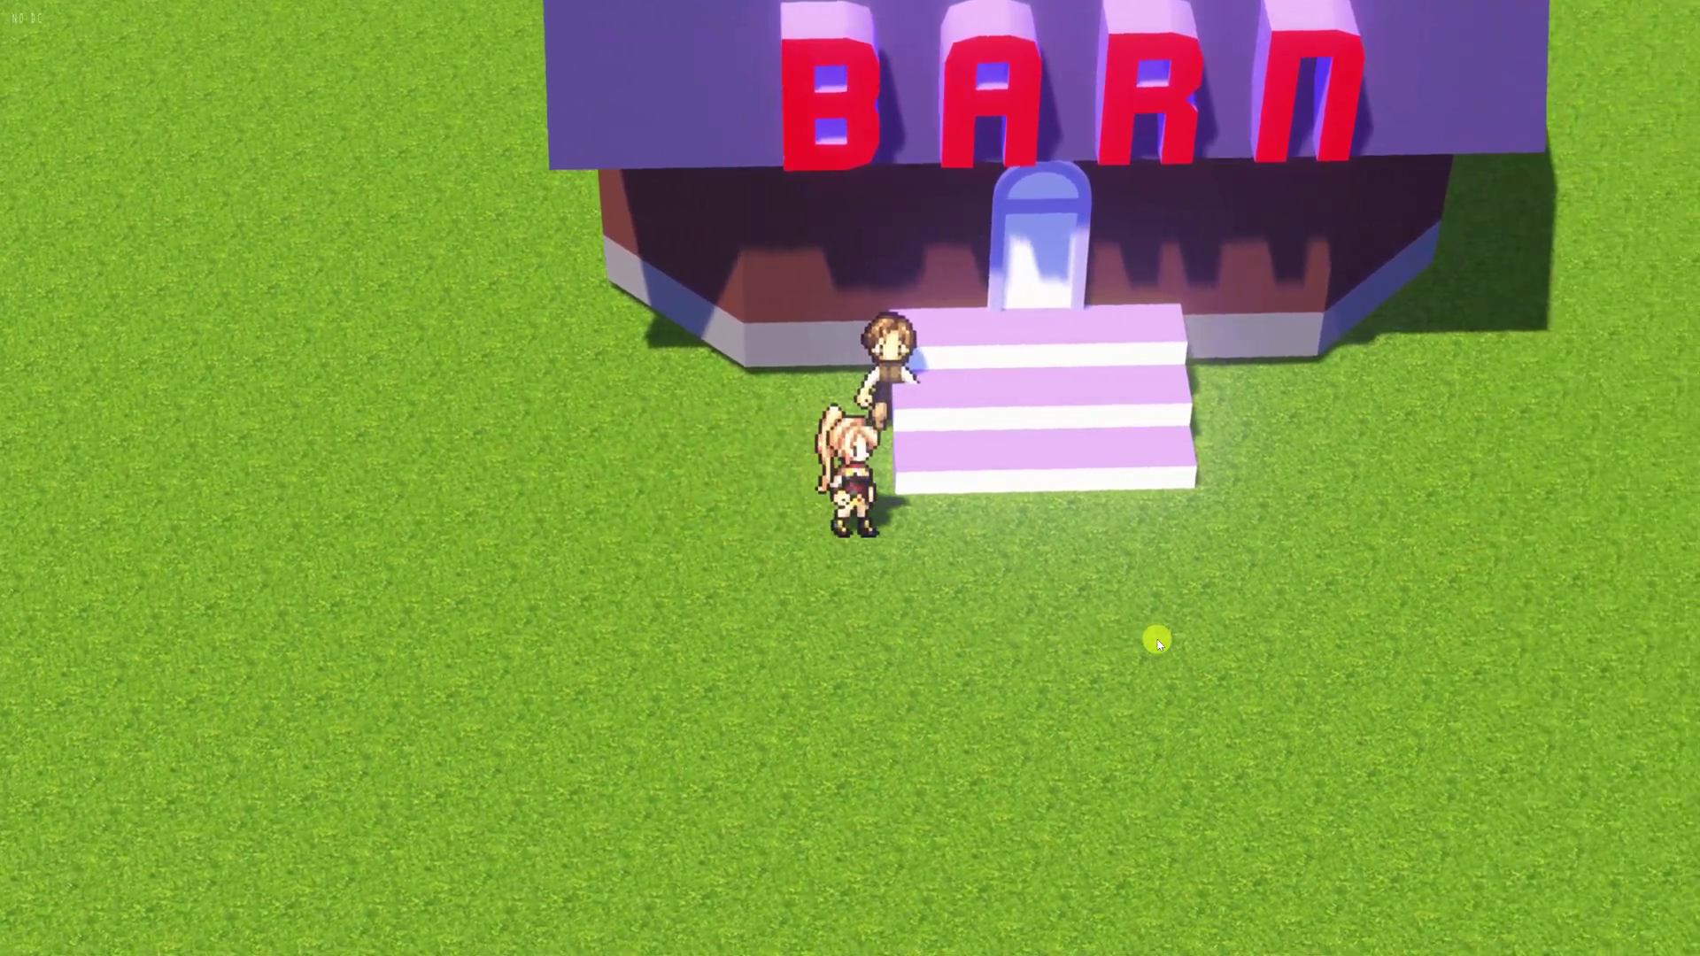
key("Right")
key("Up")
key("space")
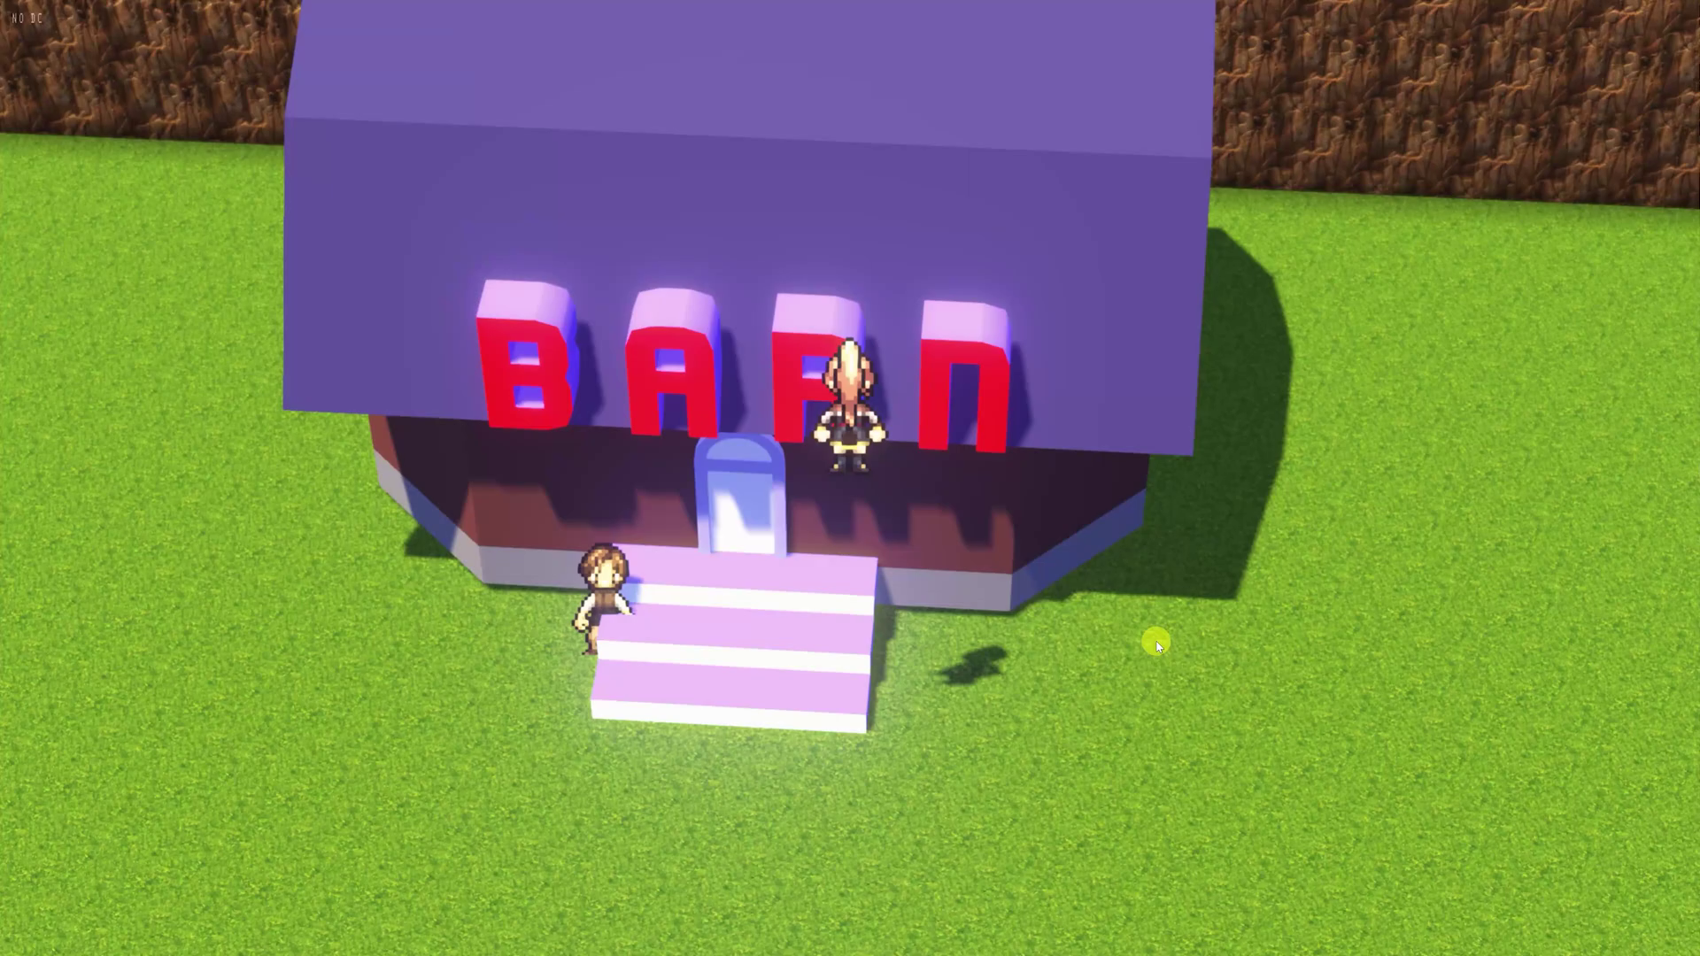
key("a")
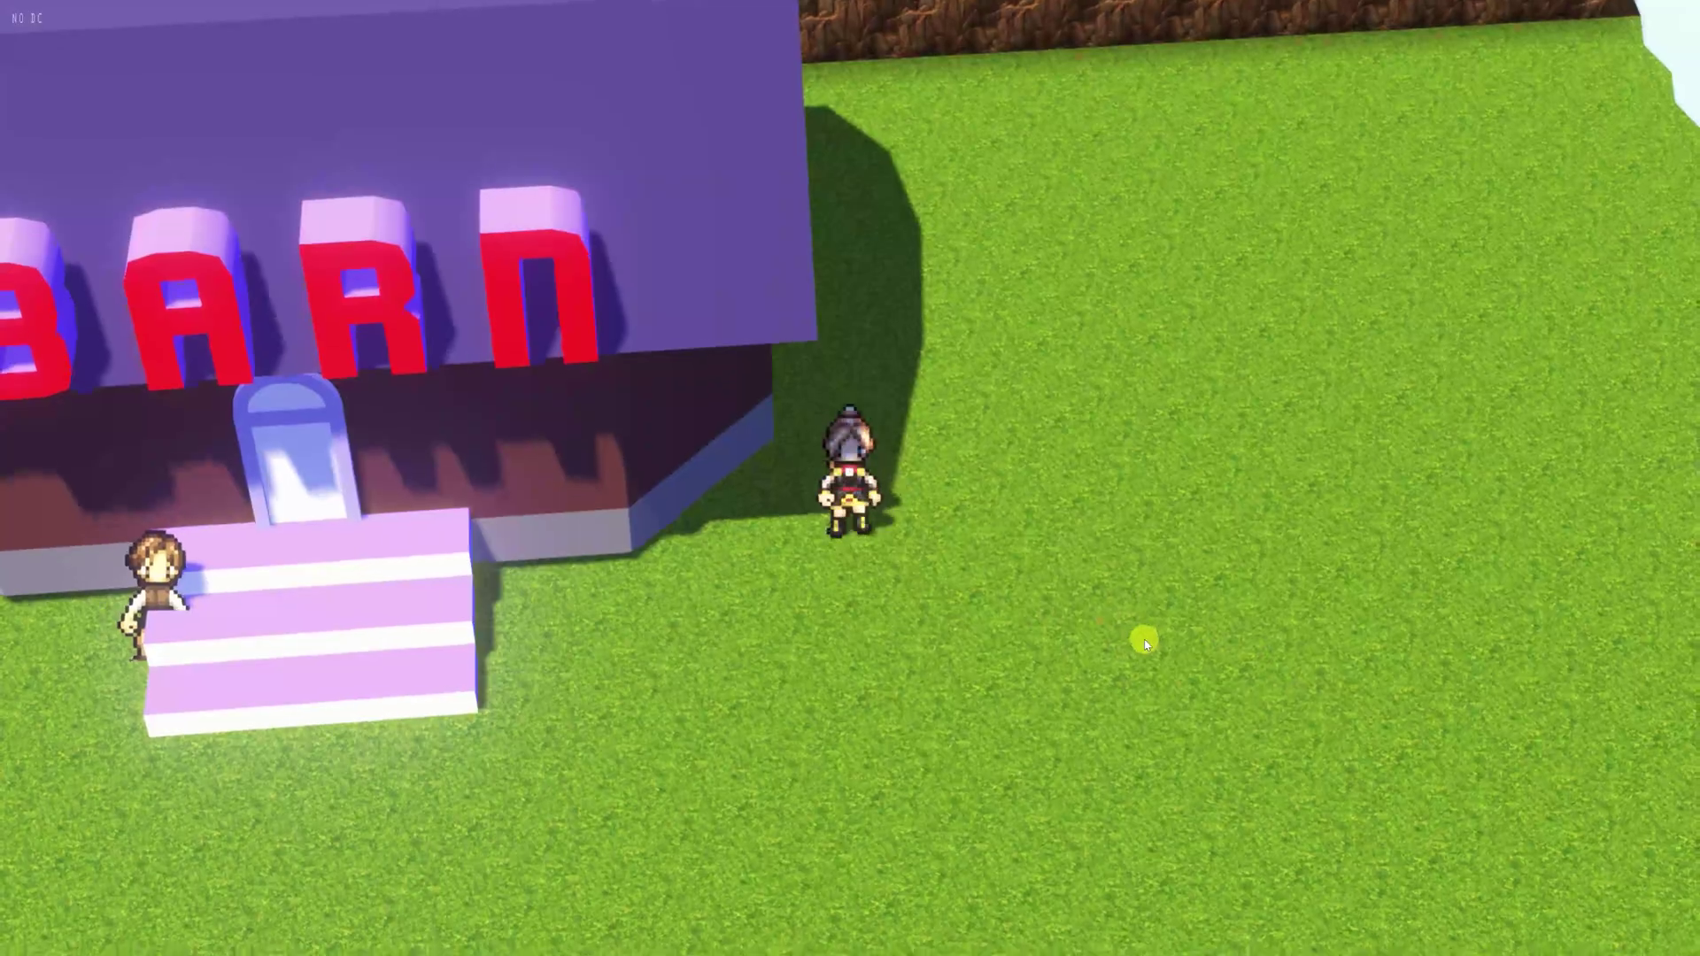
key("Down")
key("Left")
key("Up")
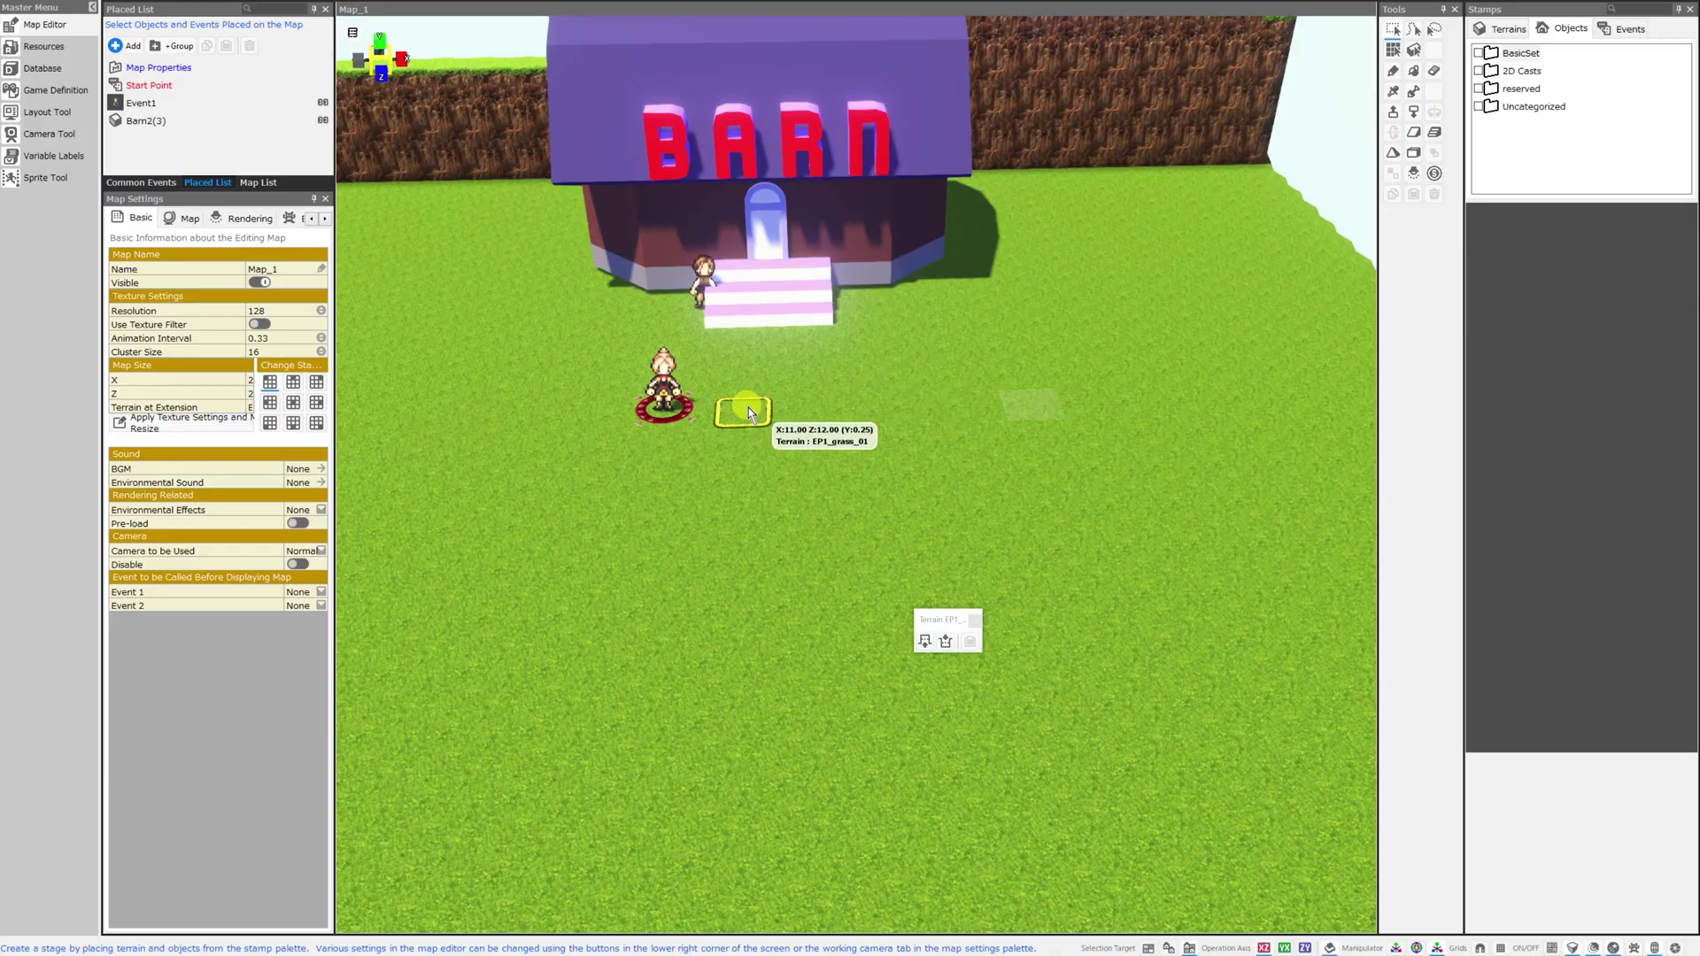
Add Barn3.fbx from the desktop to the 3D stamp resources, adding all of its materials as new
scroll(761, 408, "up", 3)
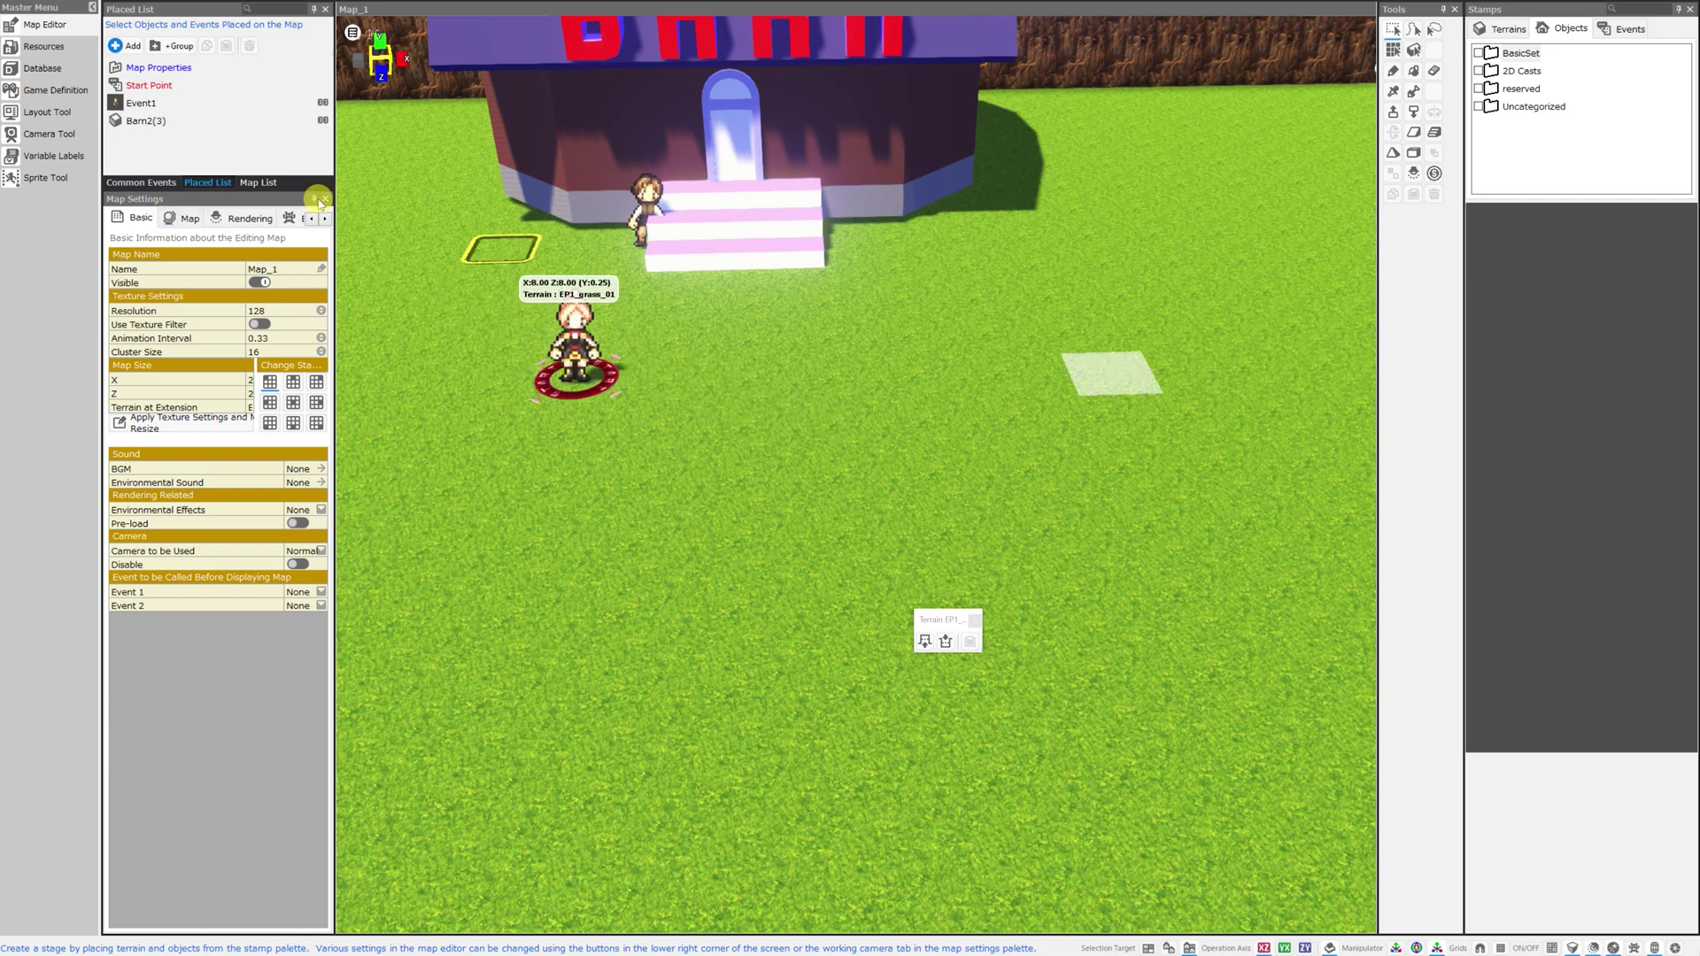
left_click(42, 50)
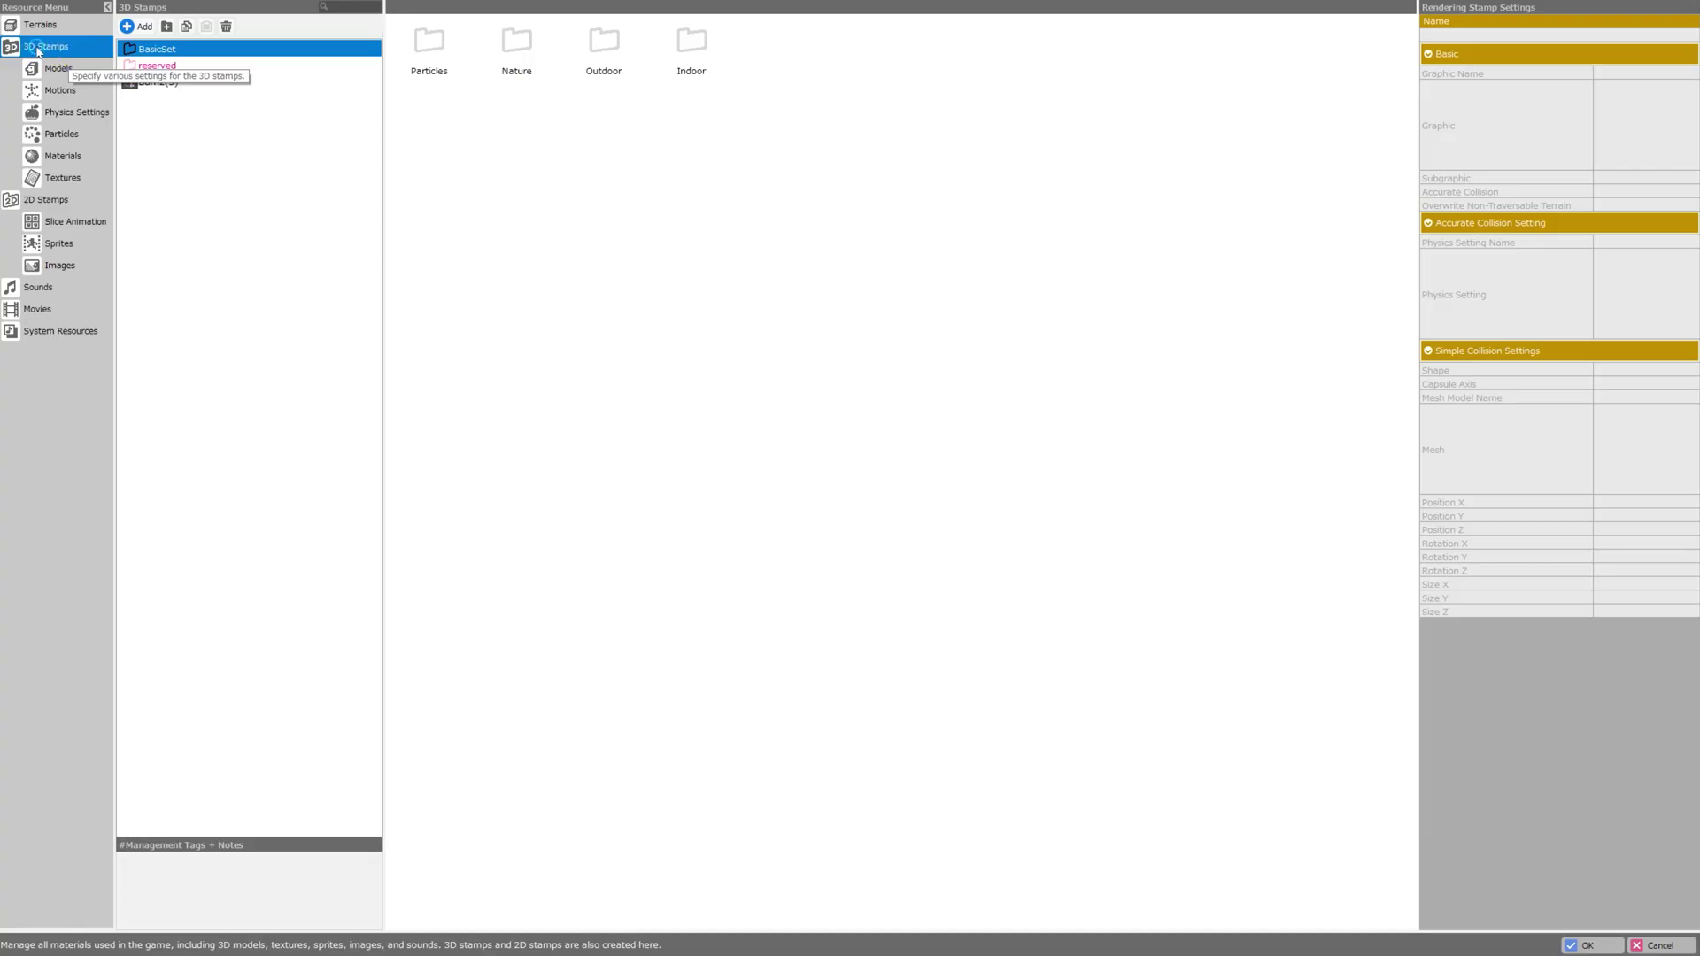
left_click(144, 27)
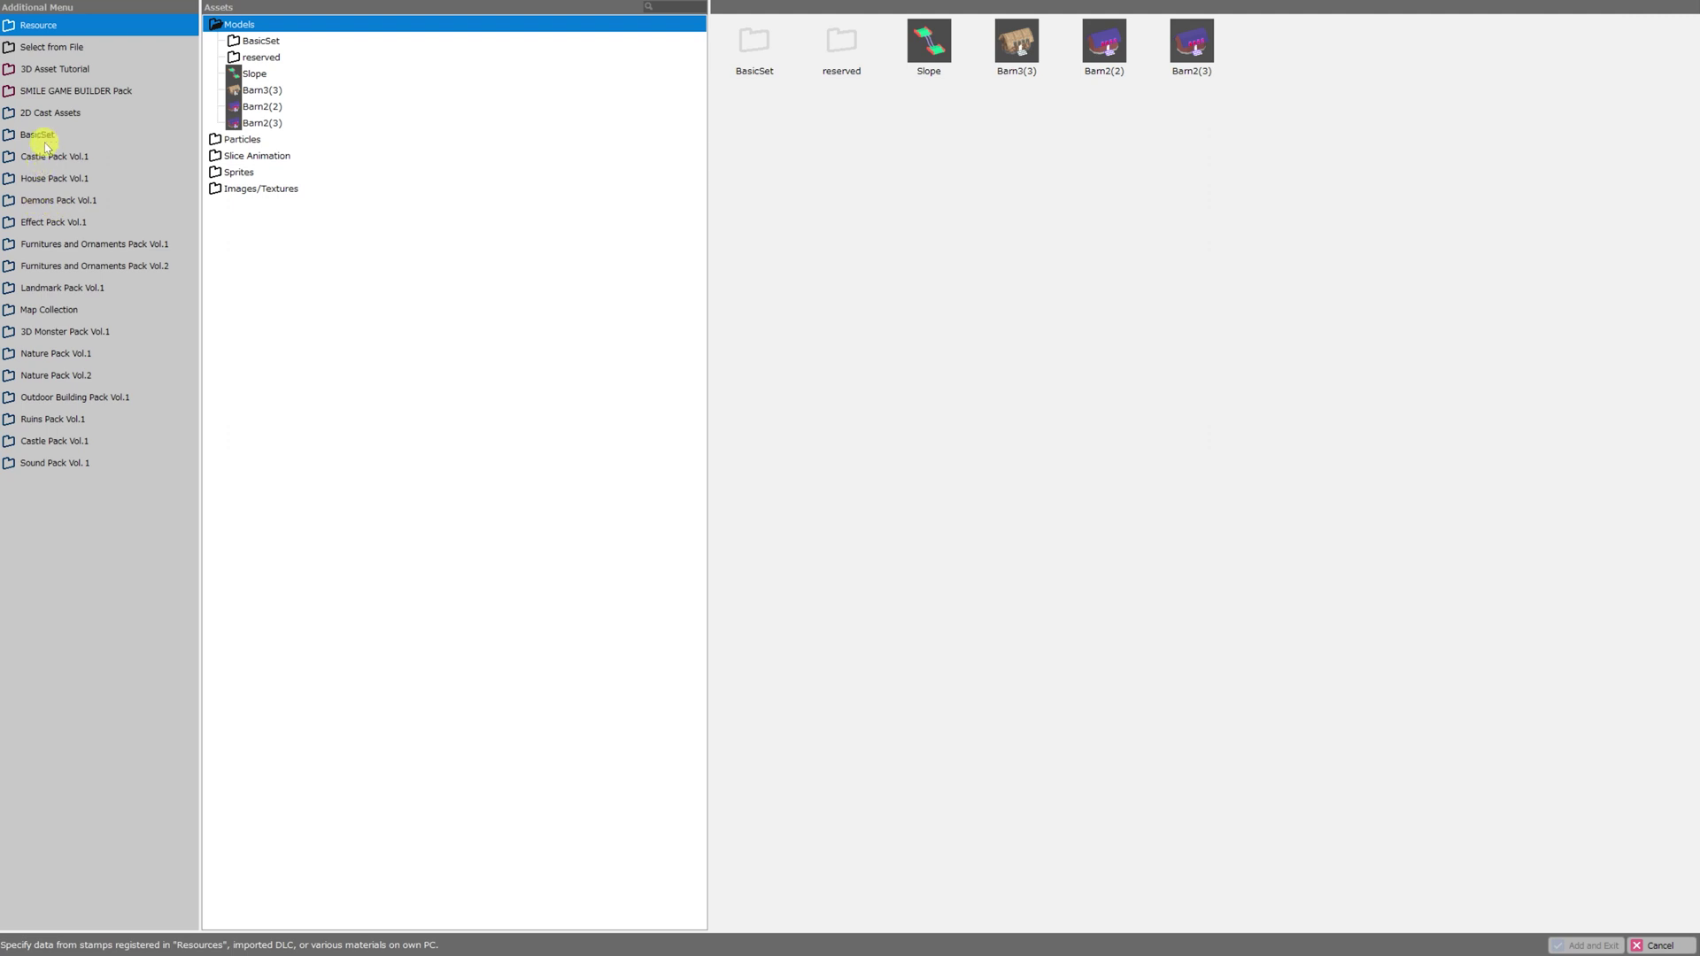
left_click(44, 47)
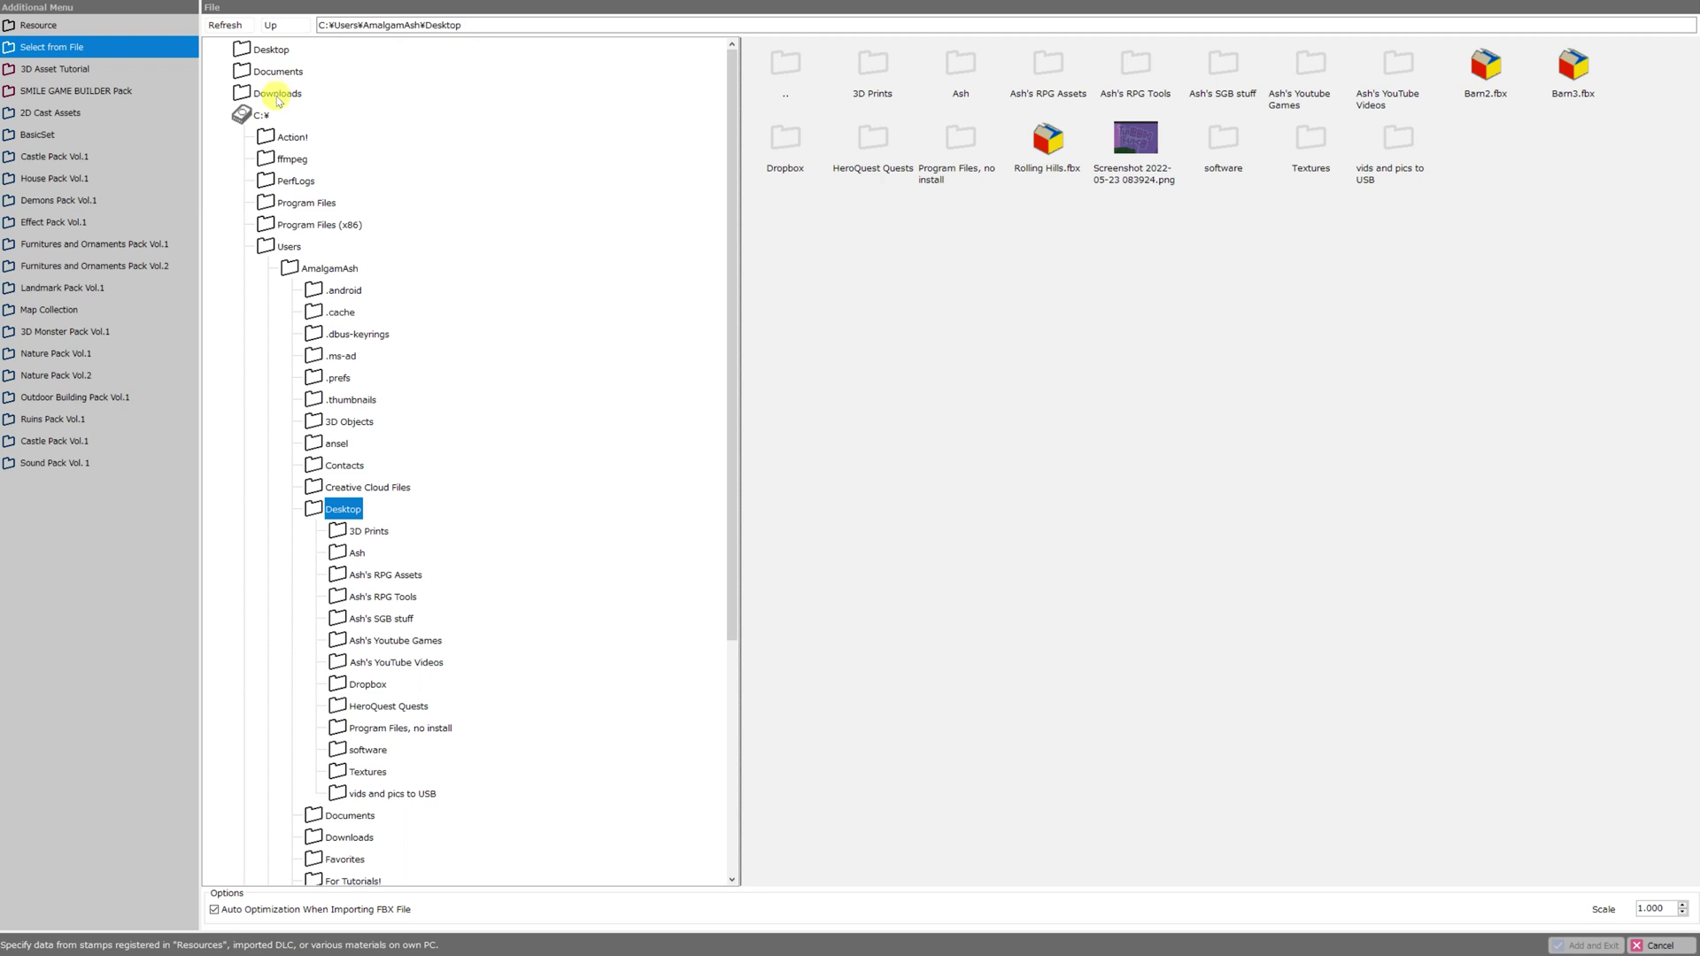
left_click(270, 51)
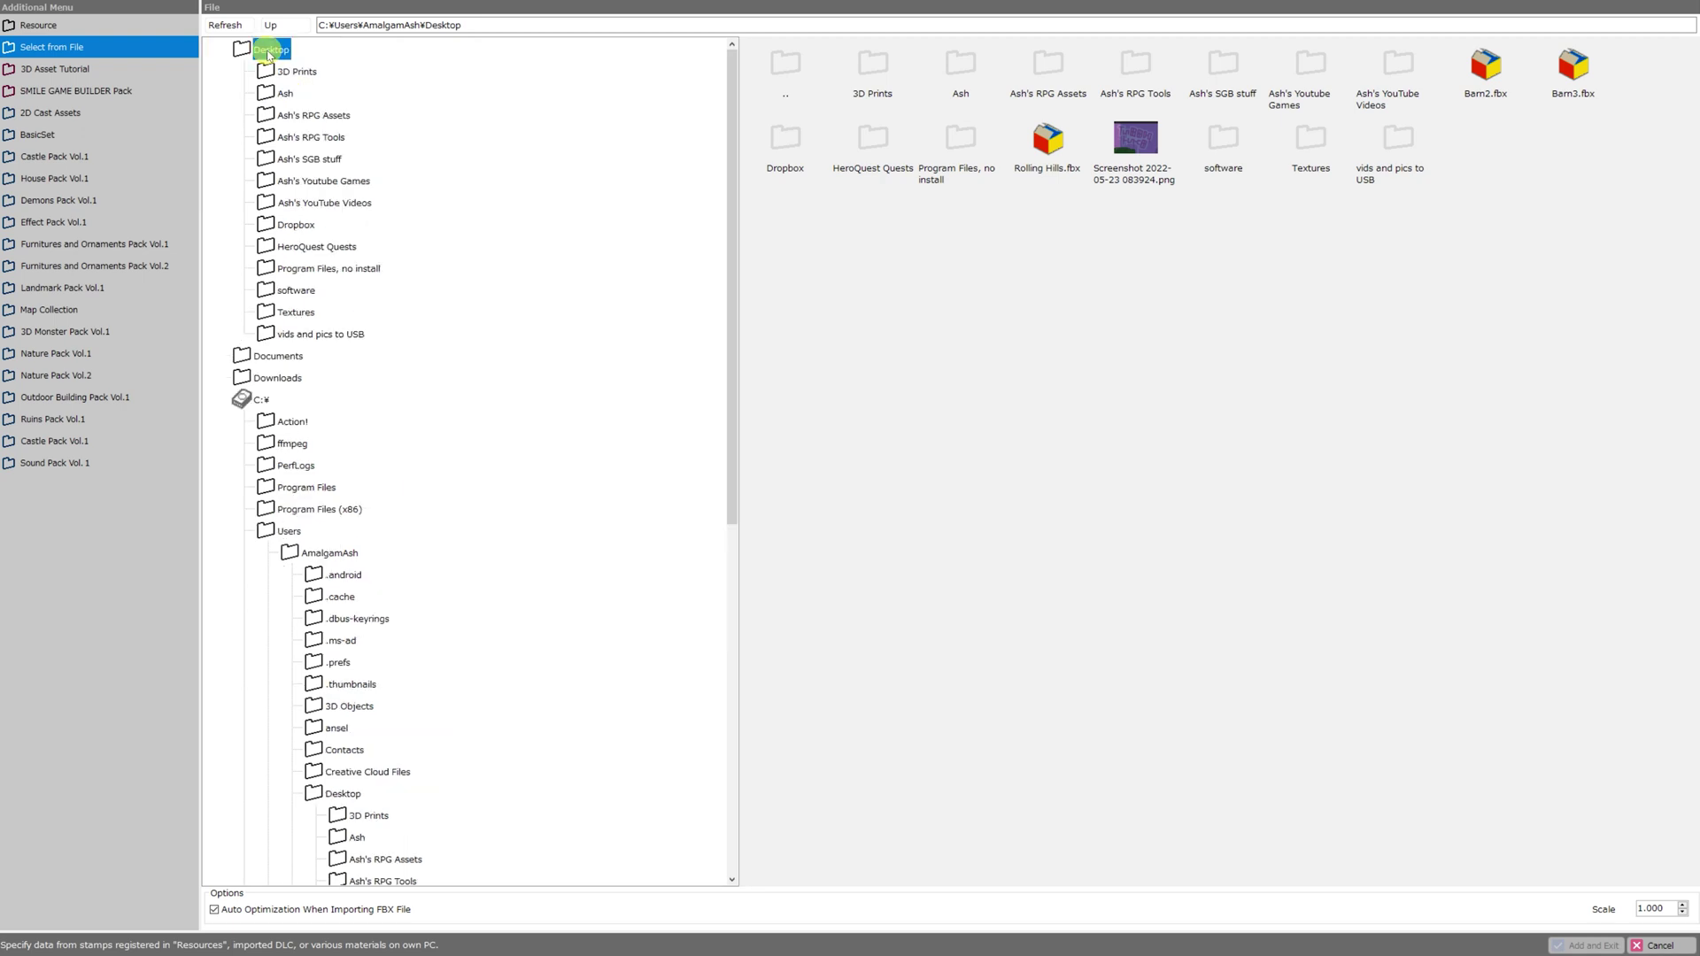
left_click(1584, 94)
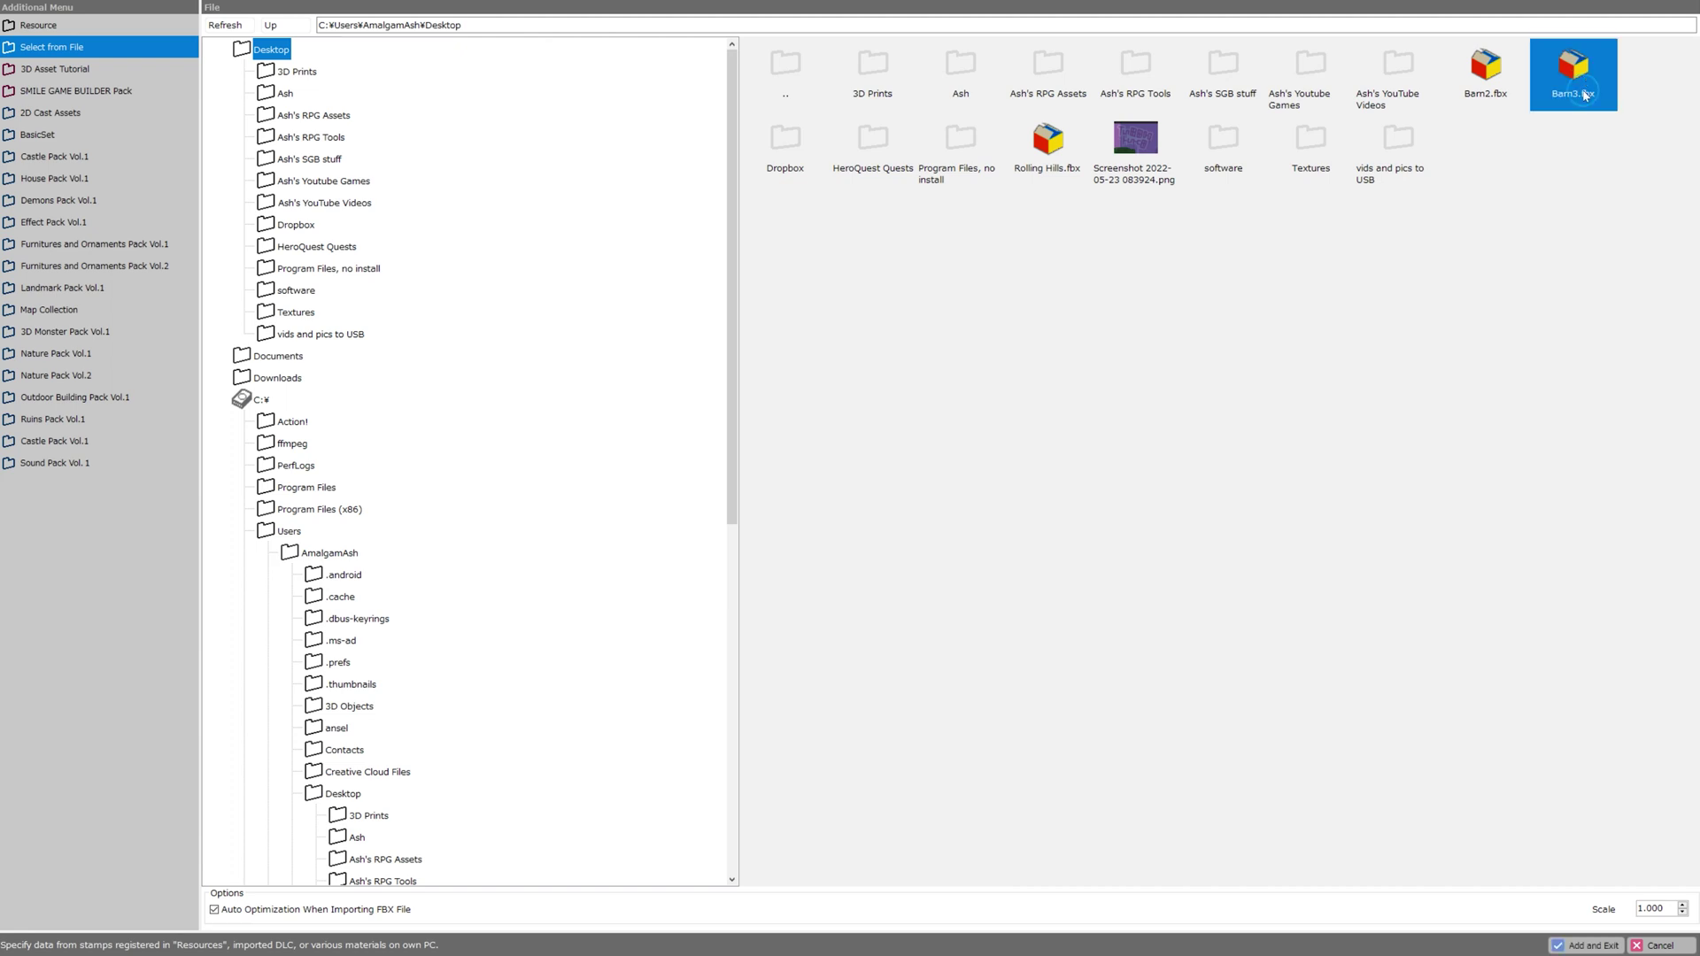
left_click(1585, 945)
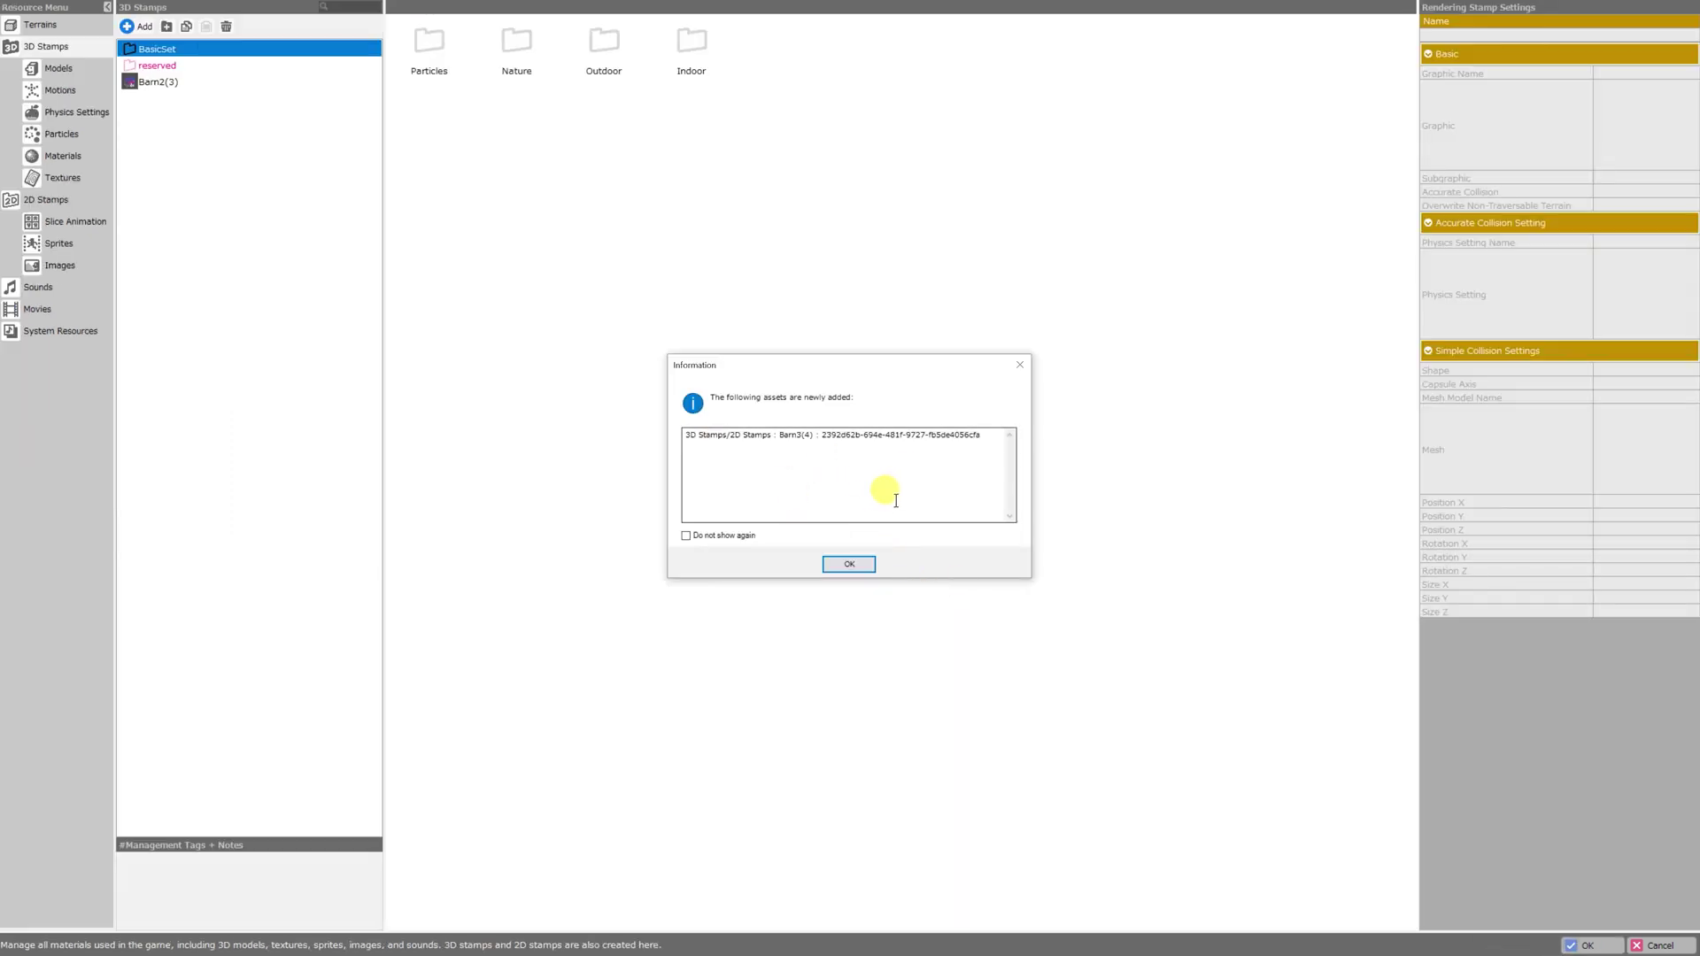
left_click(861, 563)
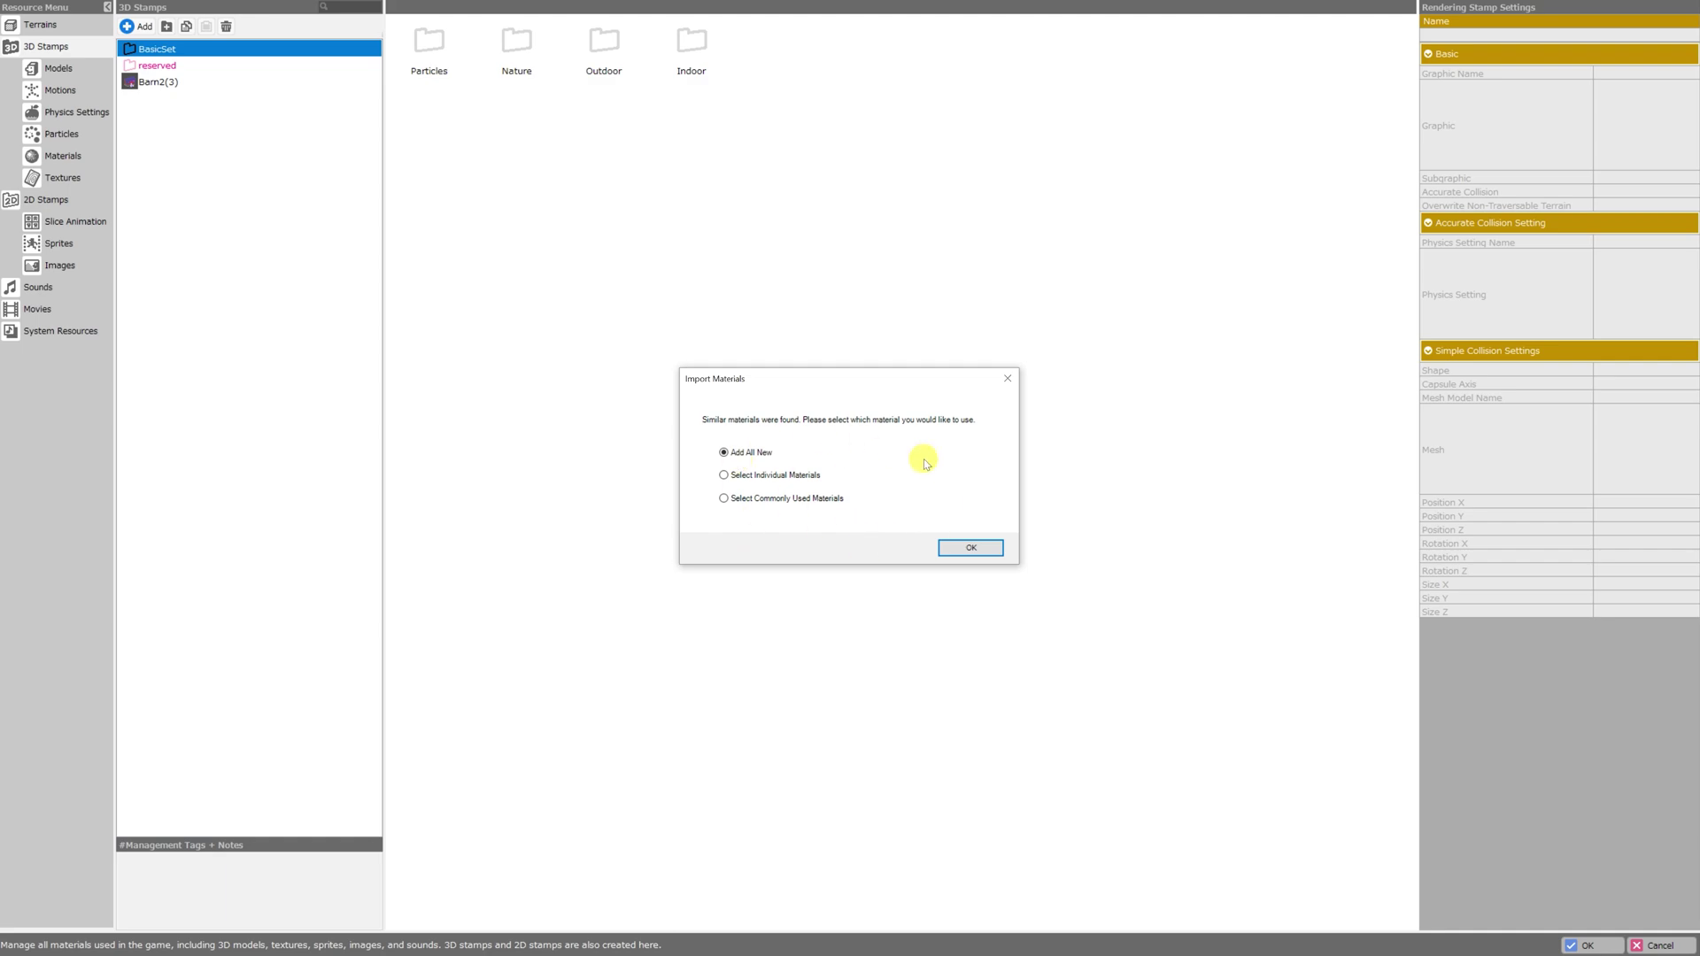
left_click(971, 547)
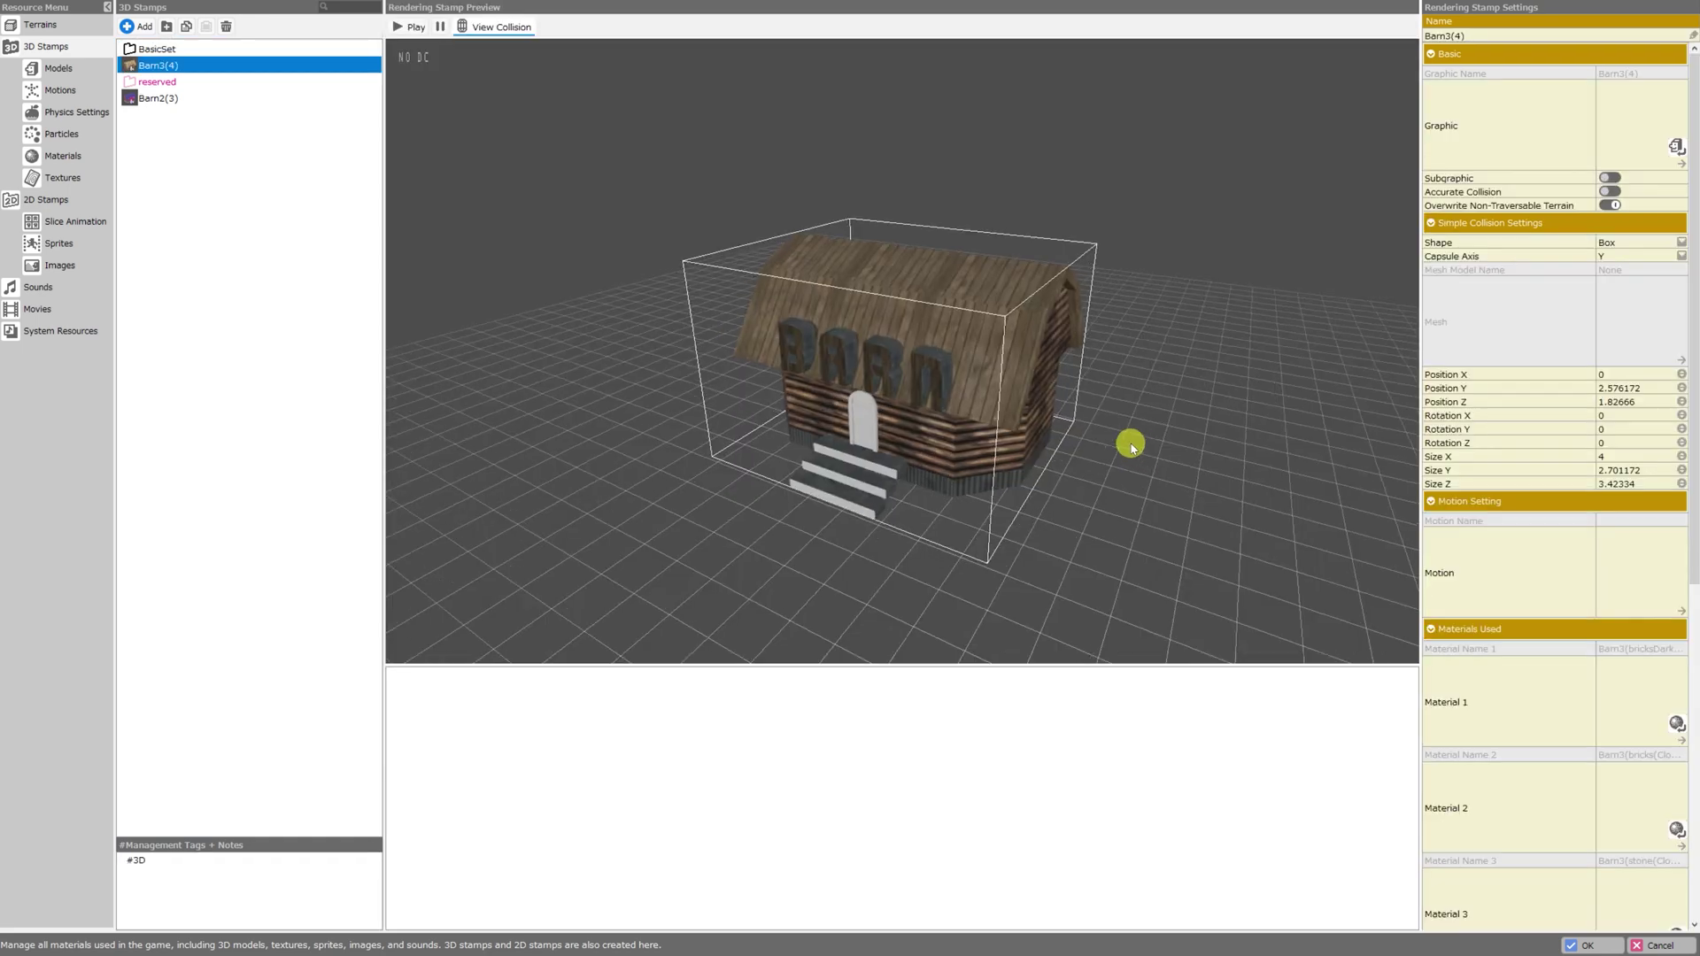
Inspect the textured barn stamp's collision box and enable Accurate Collision for the stamp
right_click_drag(1143, 455, 1154, 460)
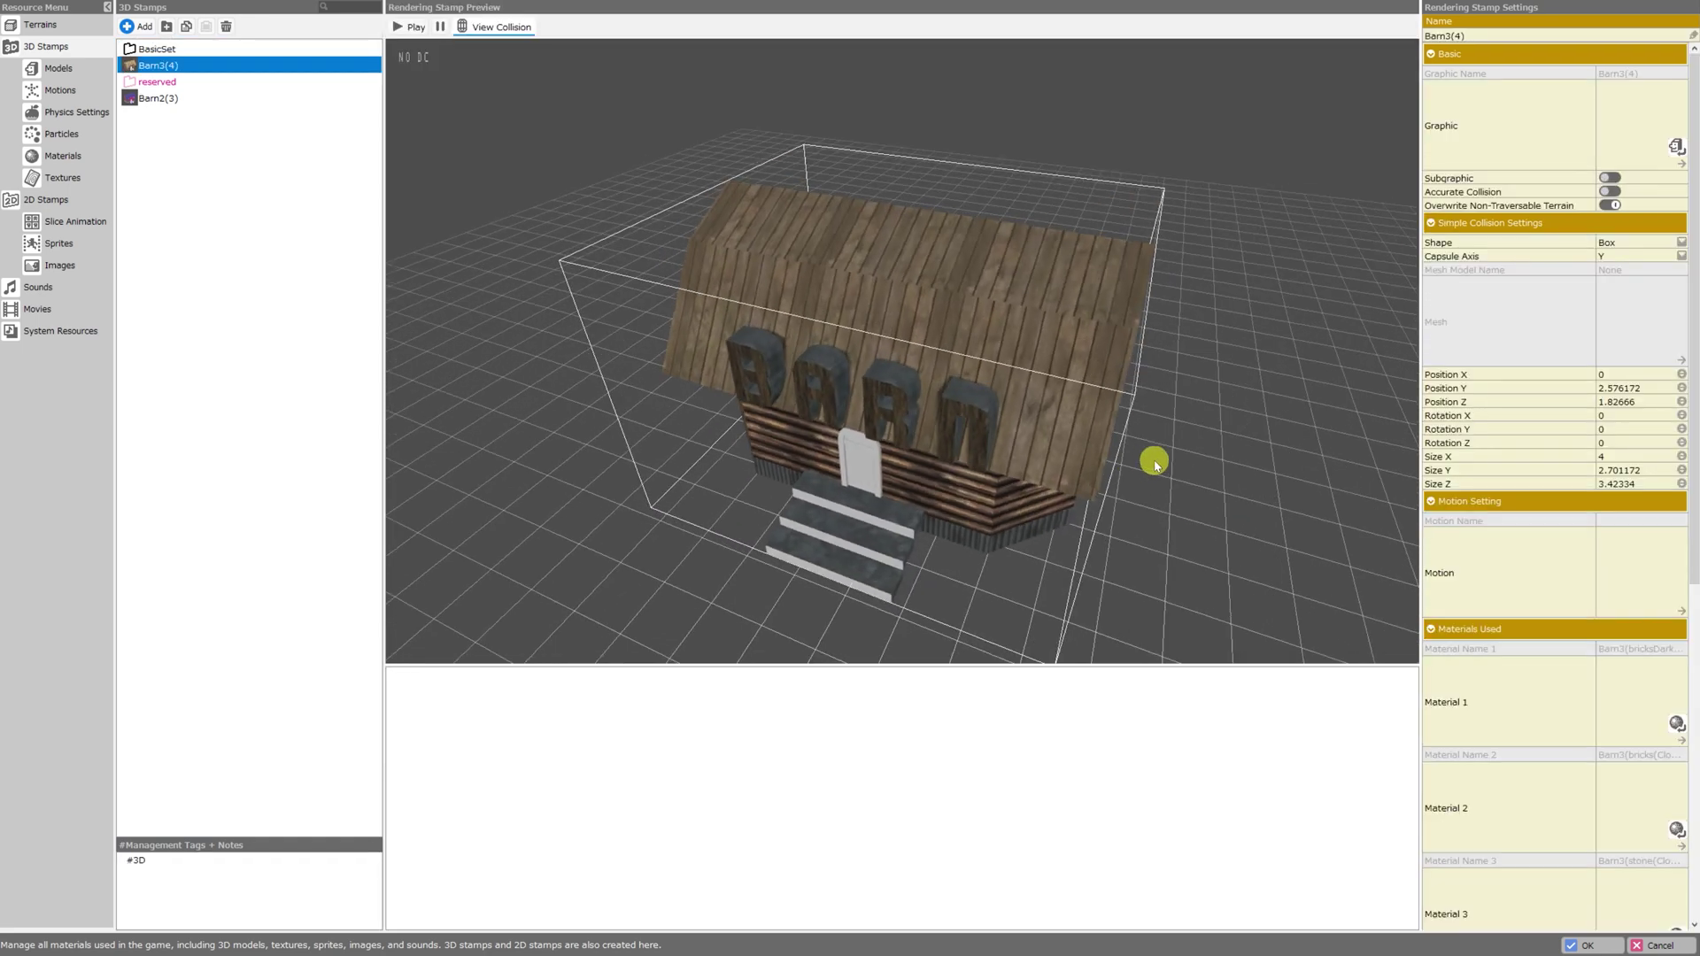
middle_click_drag(1154, 460, 1139, 434)
left_click_drag(1140, 426, 1140, 418)
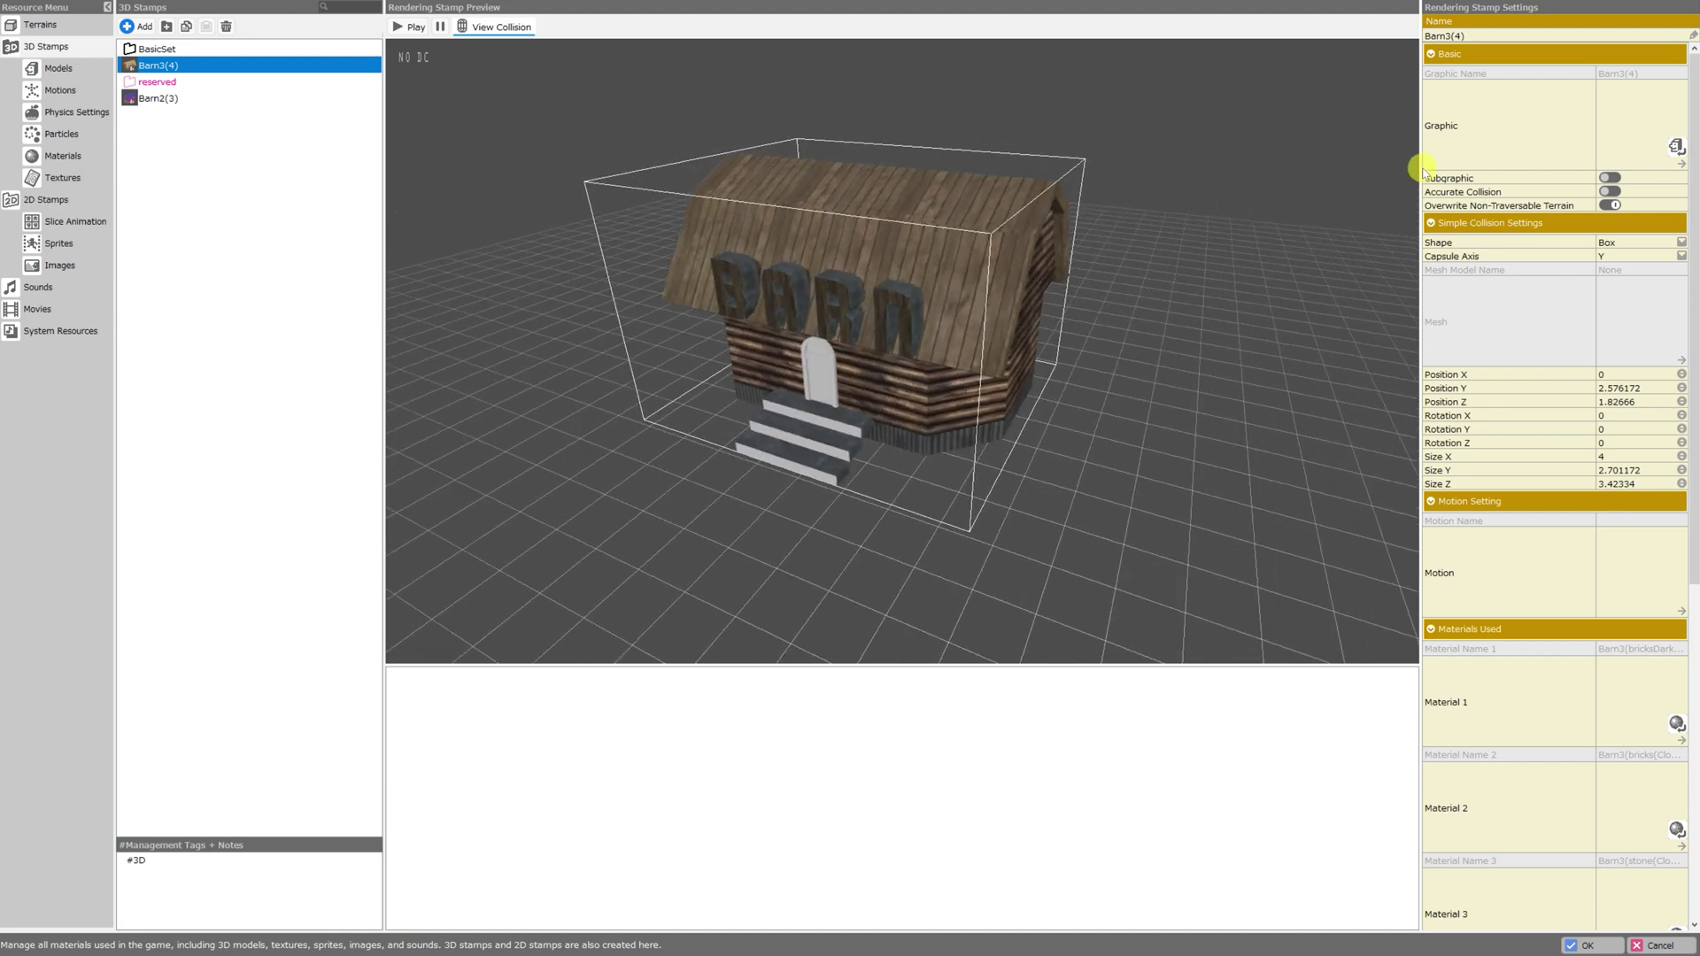
left_click(1611, 192)
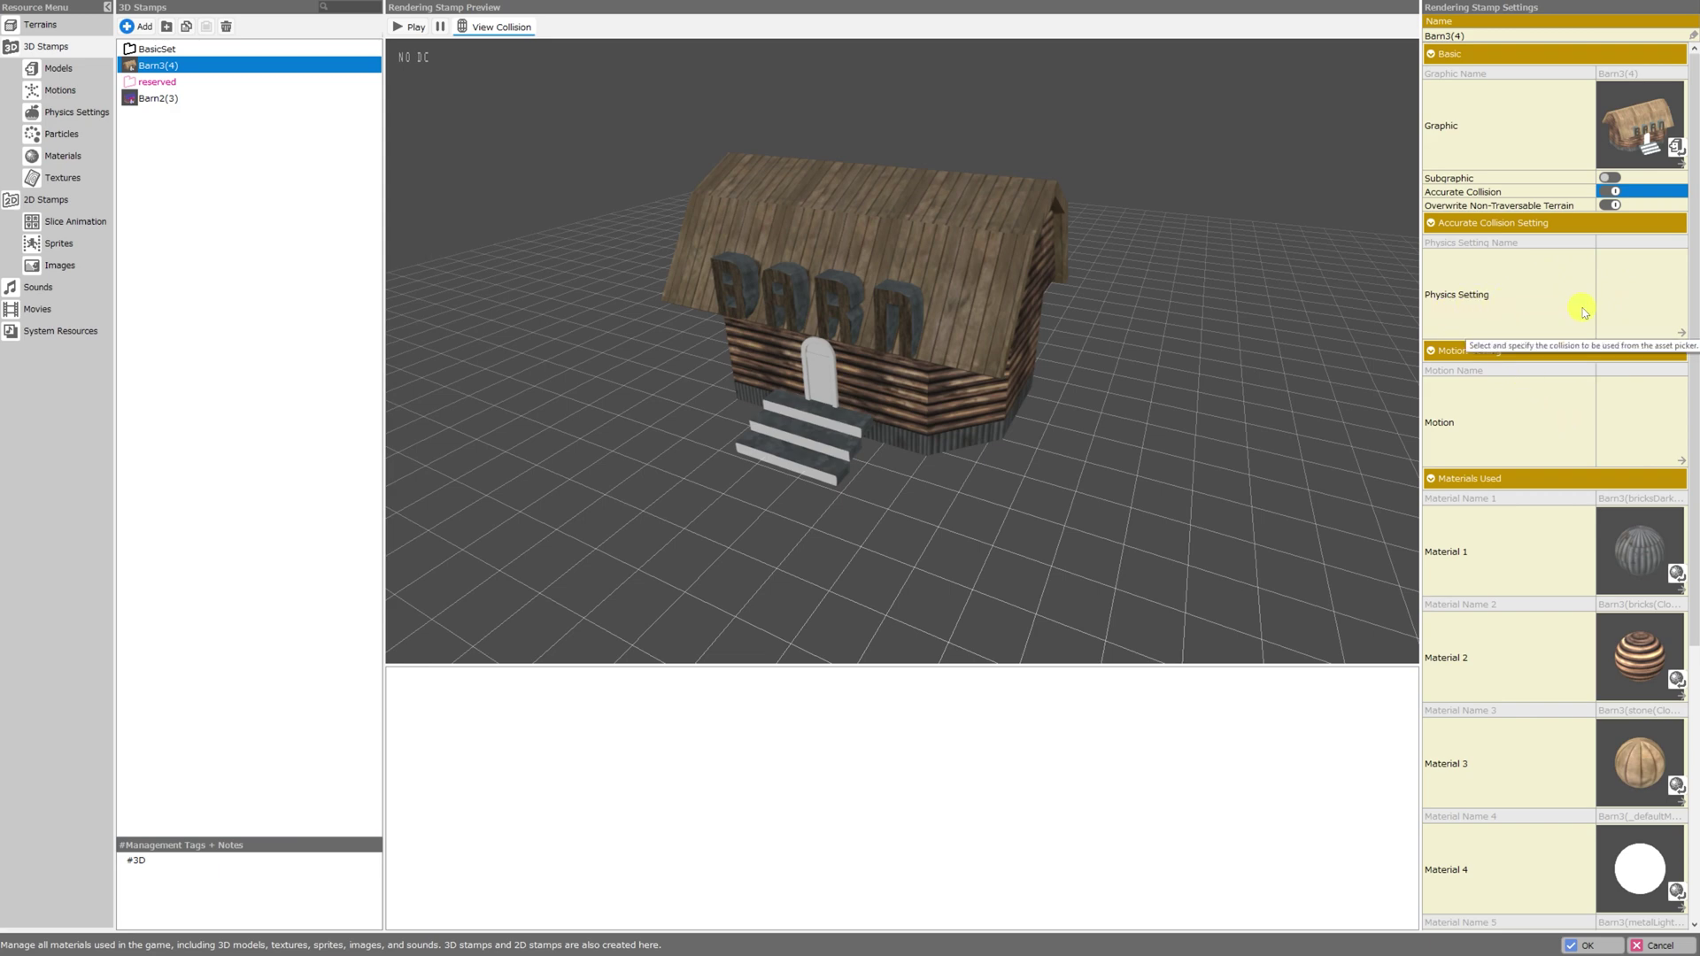
Assign the Barn3(4) model as the stamp's physics setting, inspect its collision mesh, and save the resource changes
left_click(1640, 303)
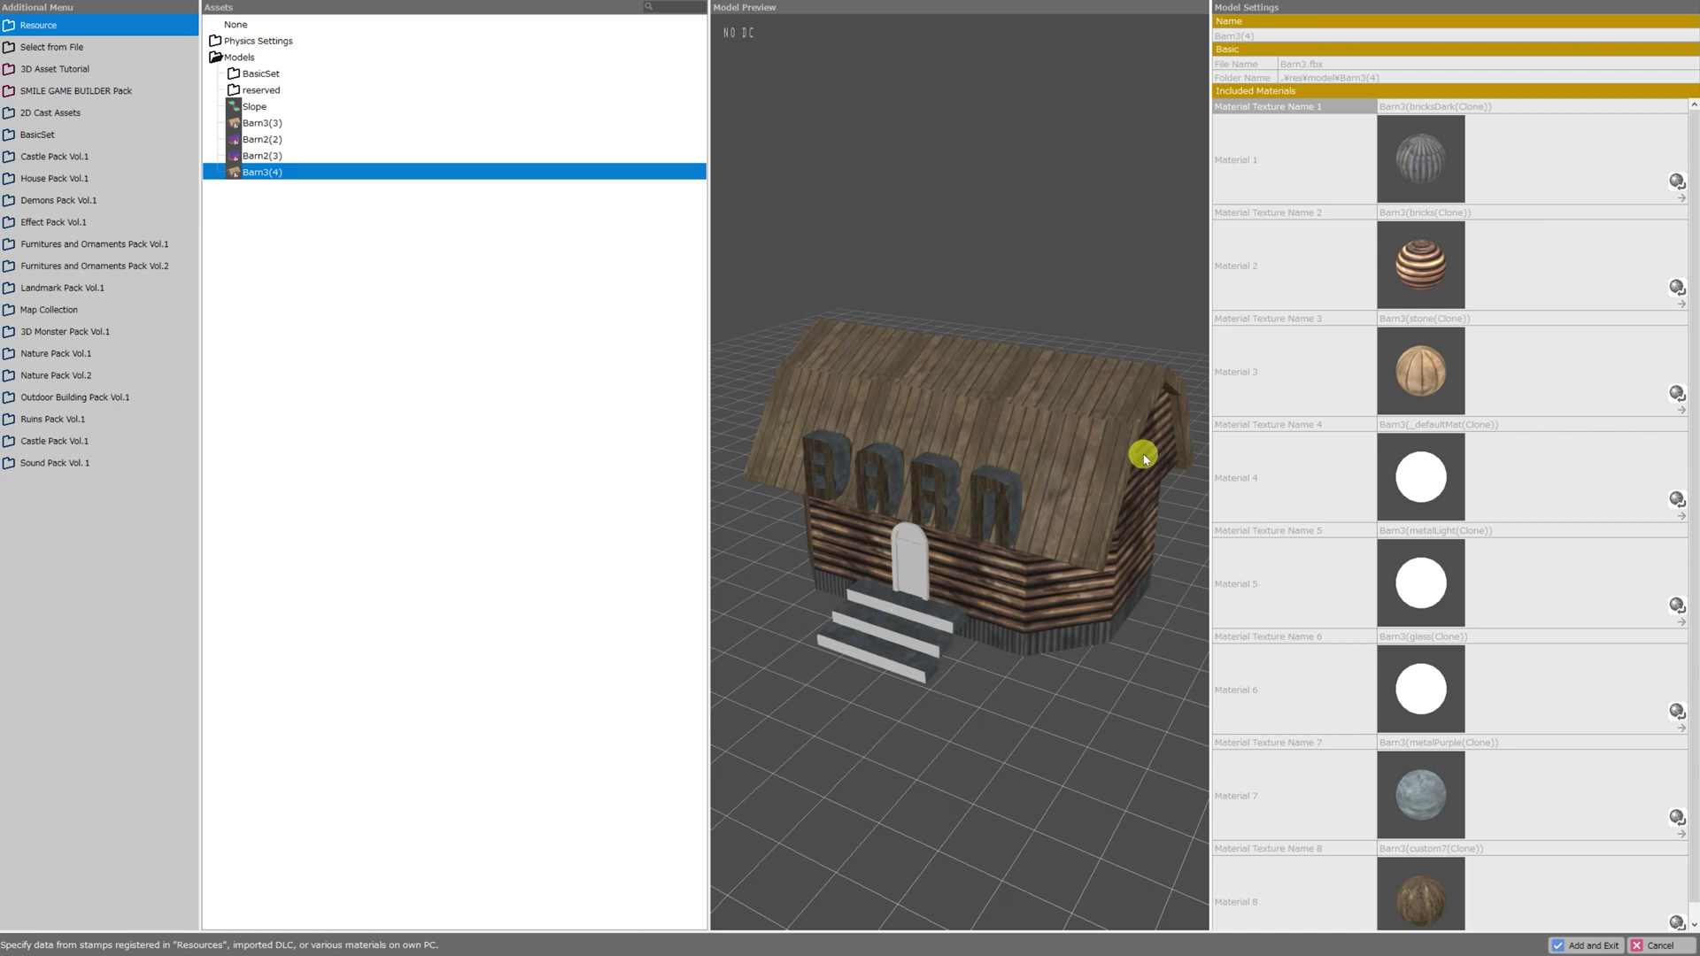
left_click(262, 155)
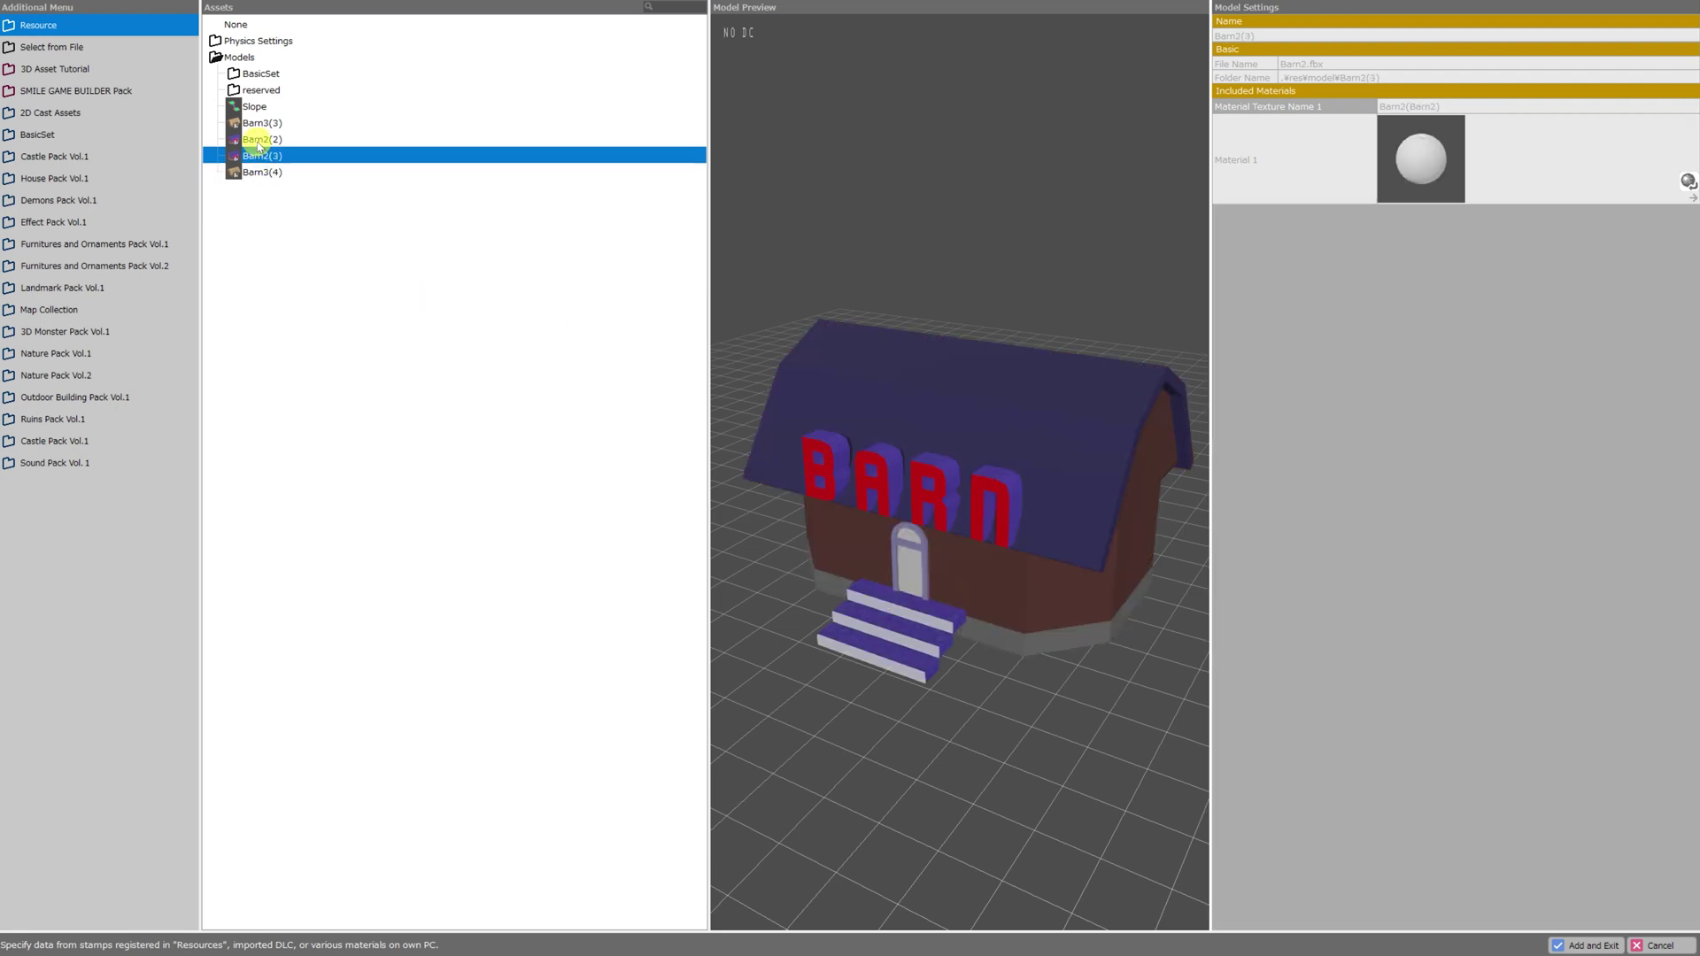
left_click(259, 140)
left_click(258, 173)
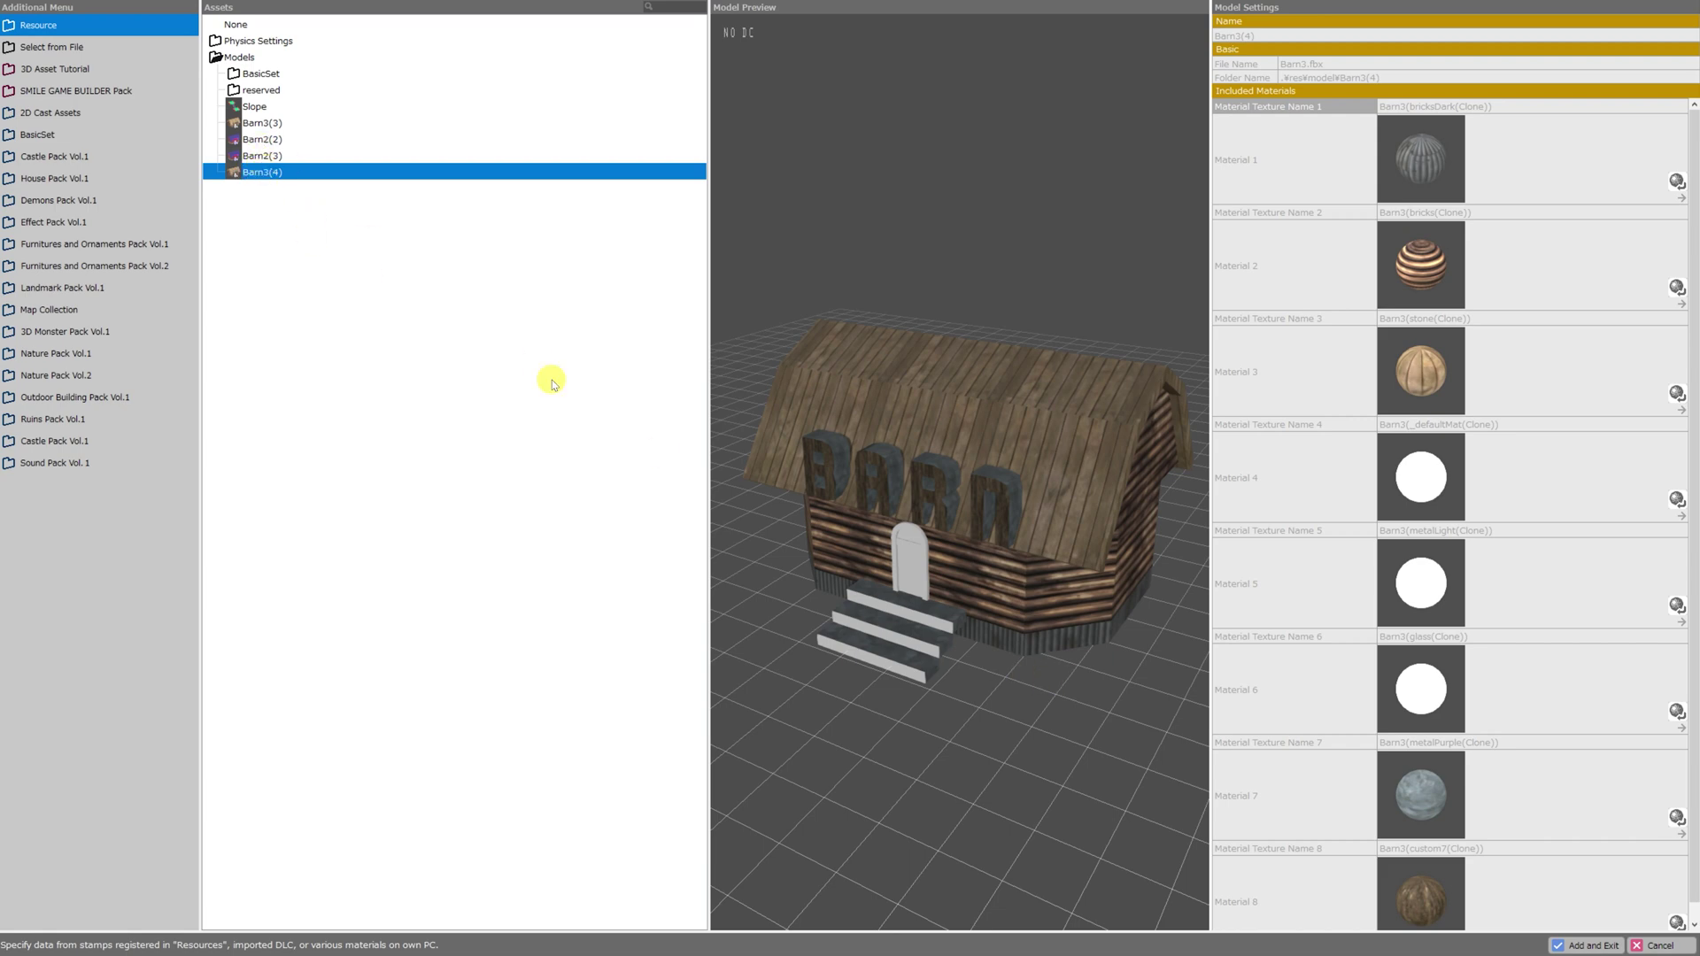
left_click(1588, 946)
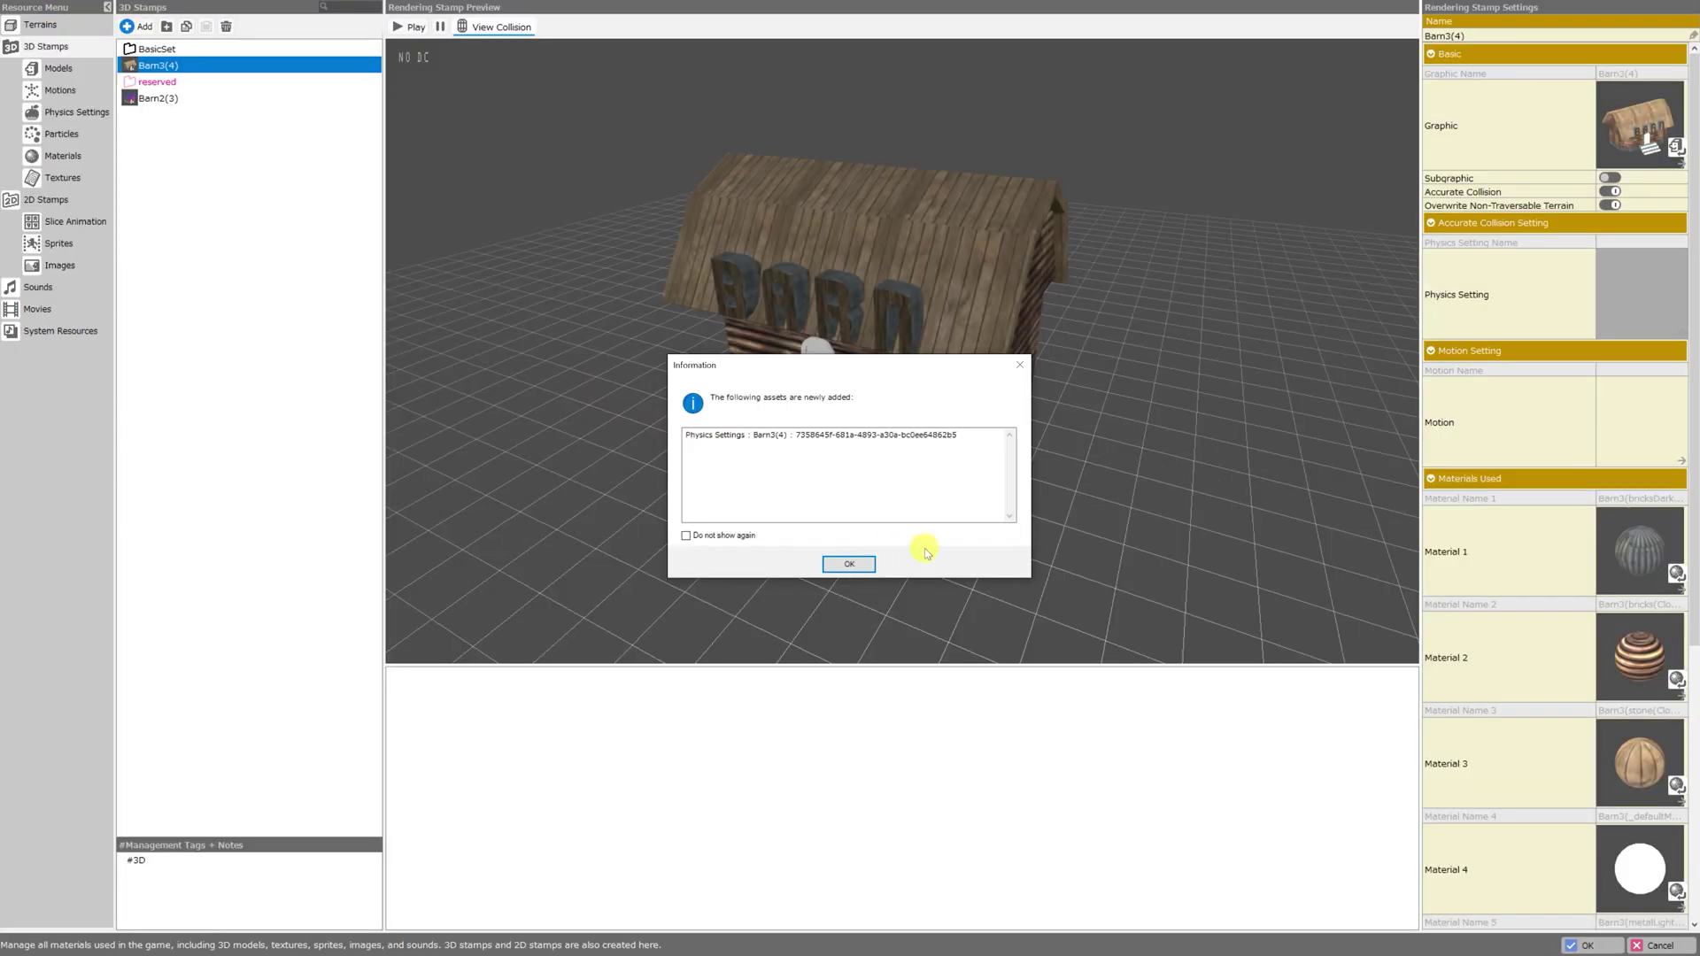
key("Return")
left_click_drag(1036, 463, 956, 494)
mouse_move(1076, 509)
left_mouse_down()
mouse_move(1037, 497)
mouse_move(1093, 501)
mouse_move(1069, 505)
left_mouse_up()
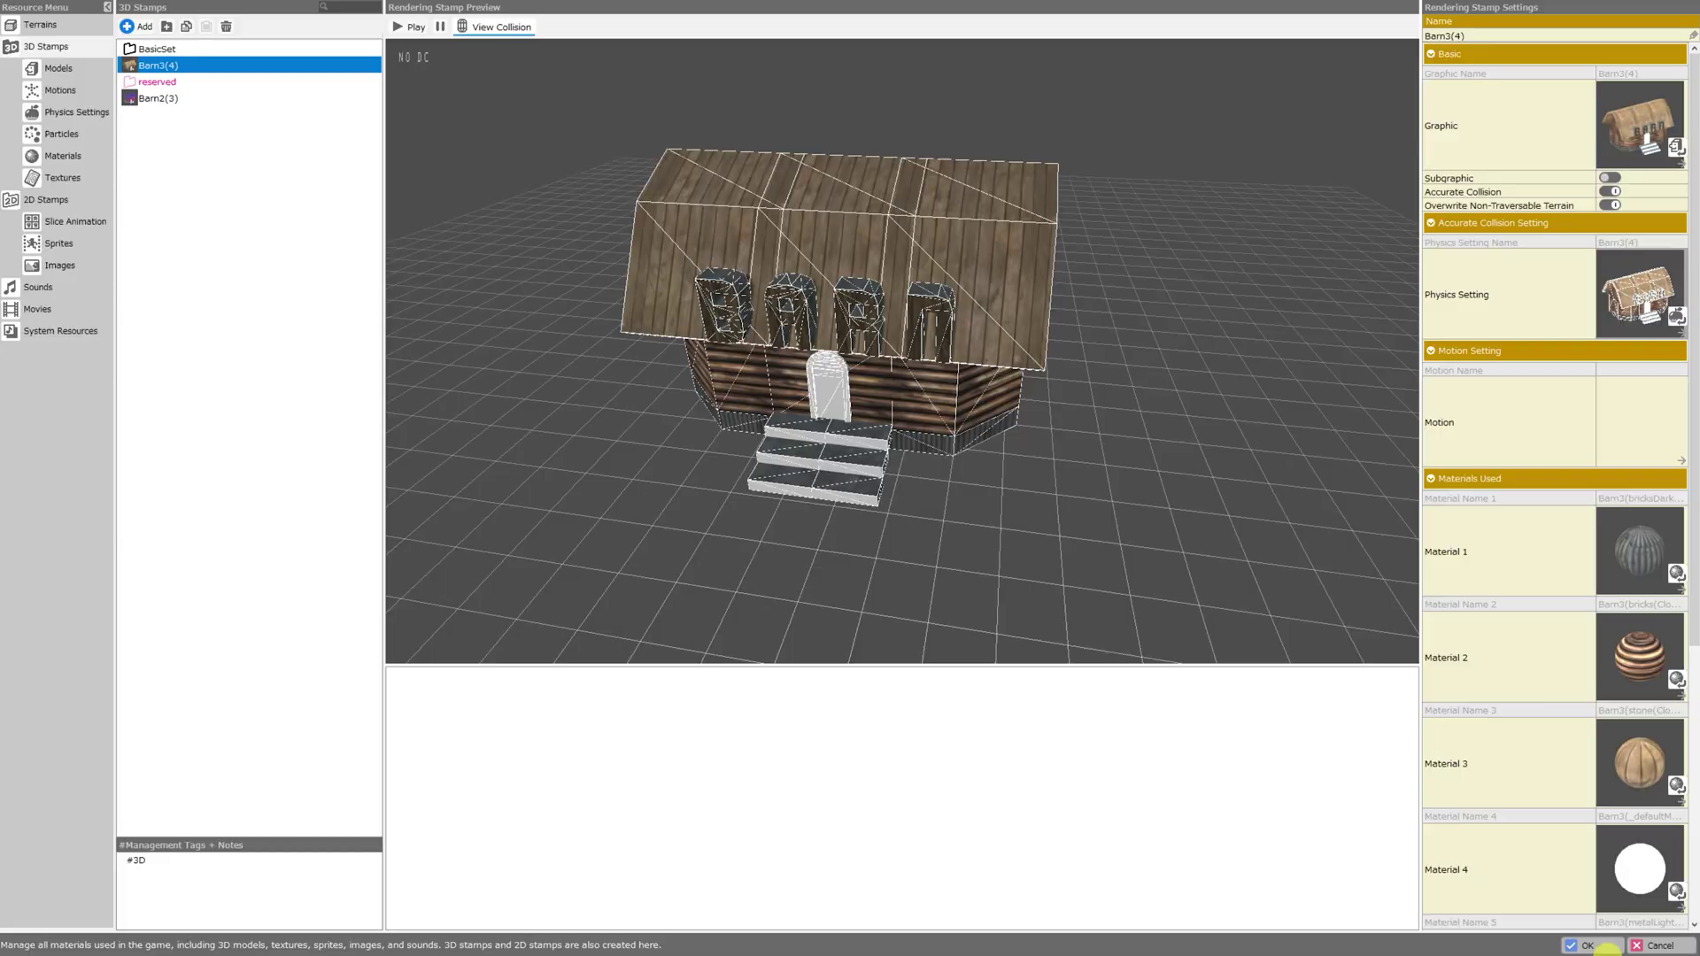
left_click(1588, 946)
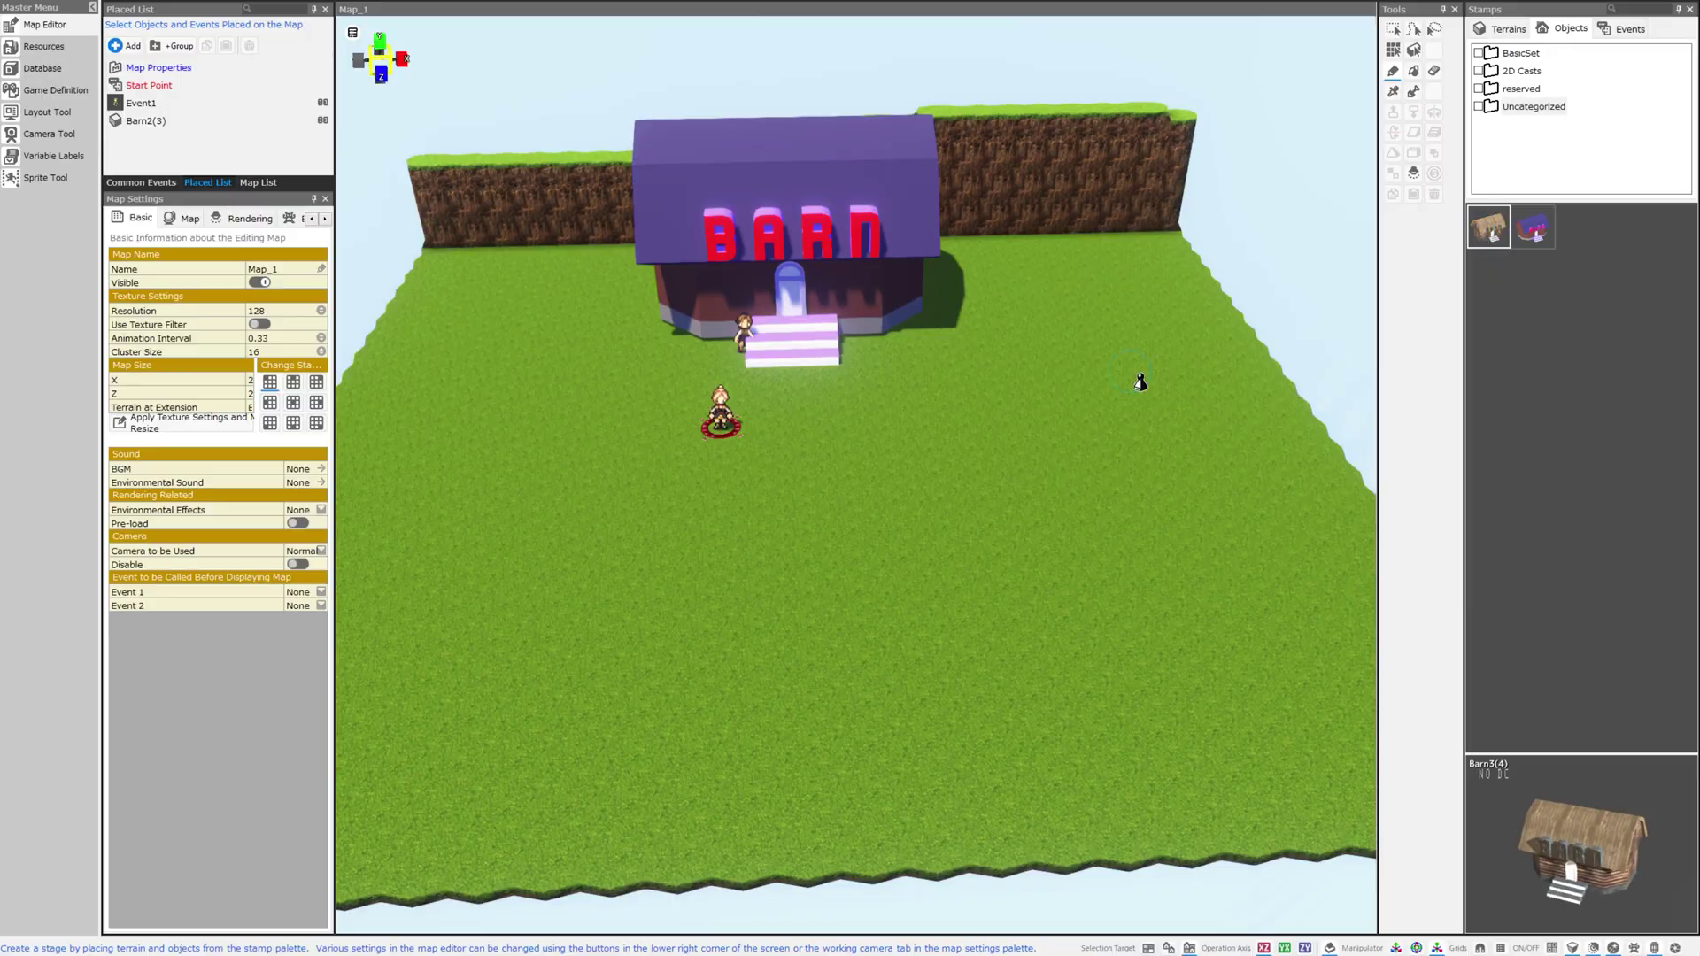
Place the Barn3(4) stamp beside the purple barn, start a test play, and walk along its left wall to the steps
left_click(1052, 437)
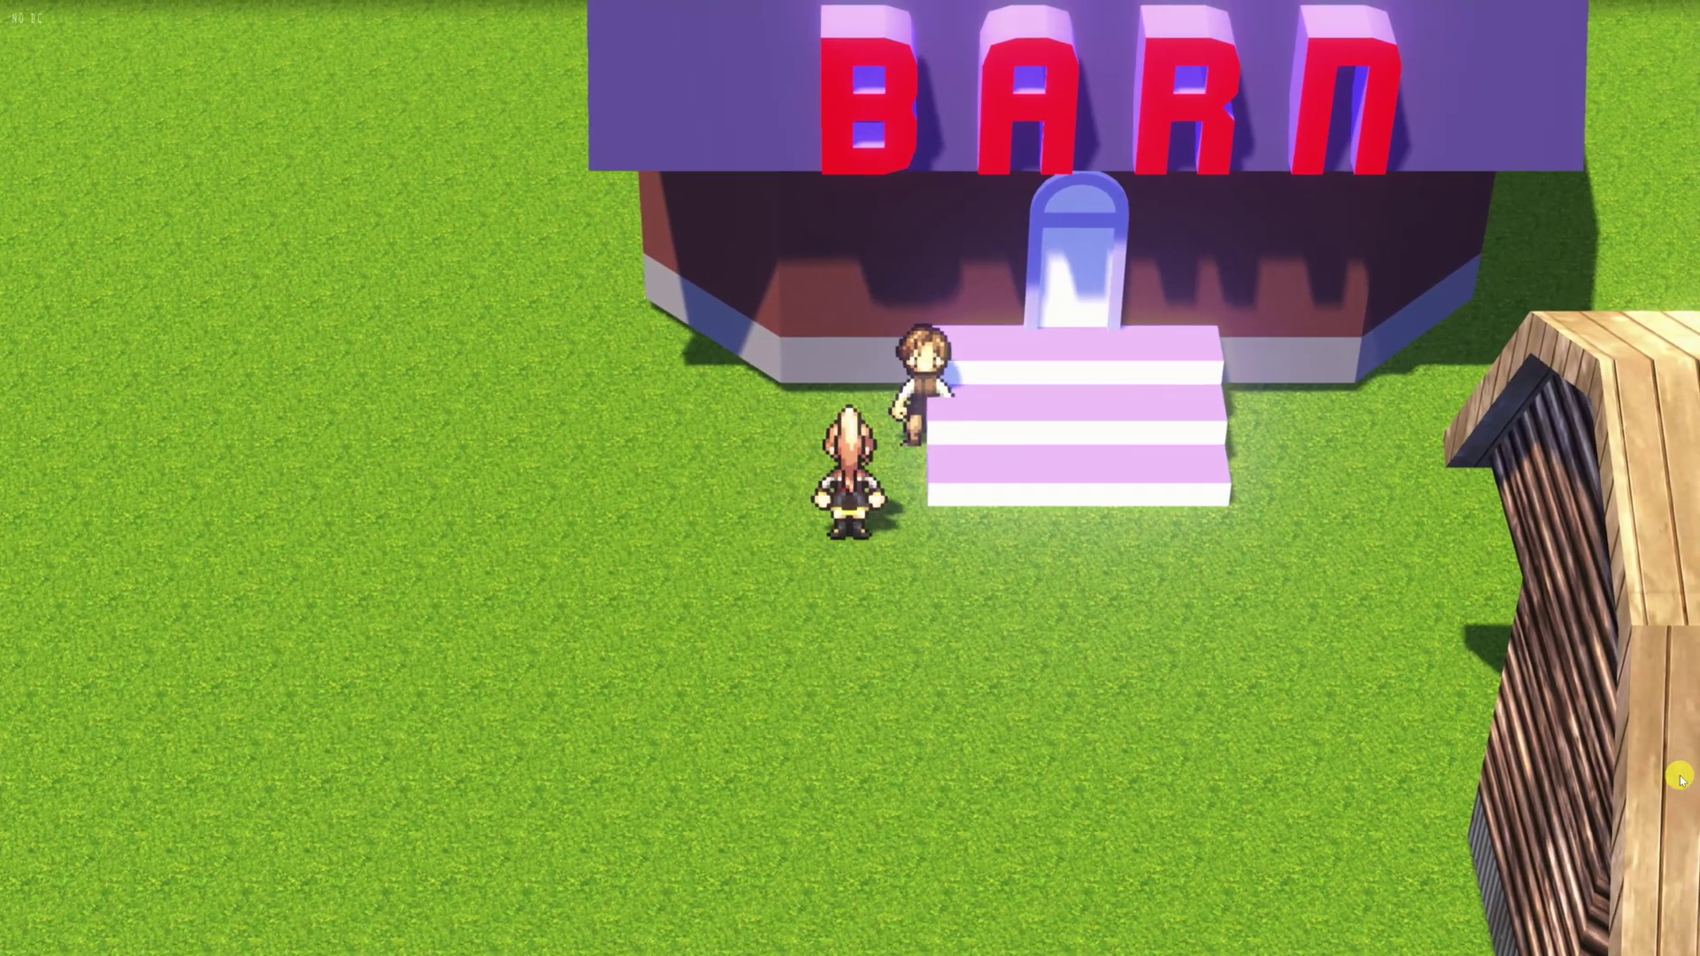
key("Down")
key("Right")
key("Up")
key("Right")
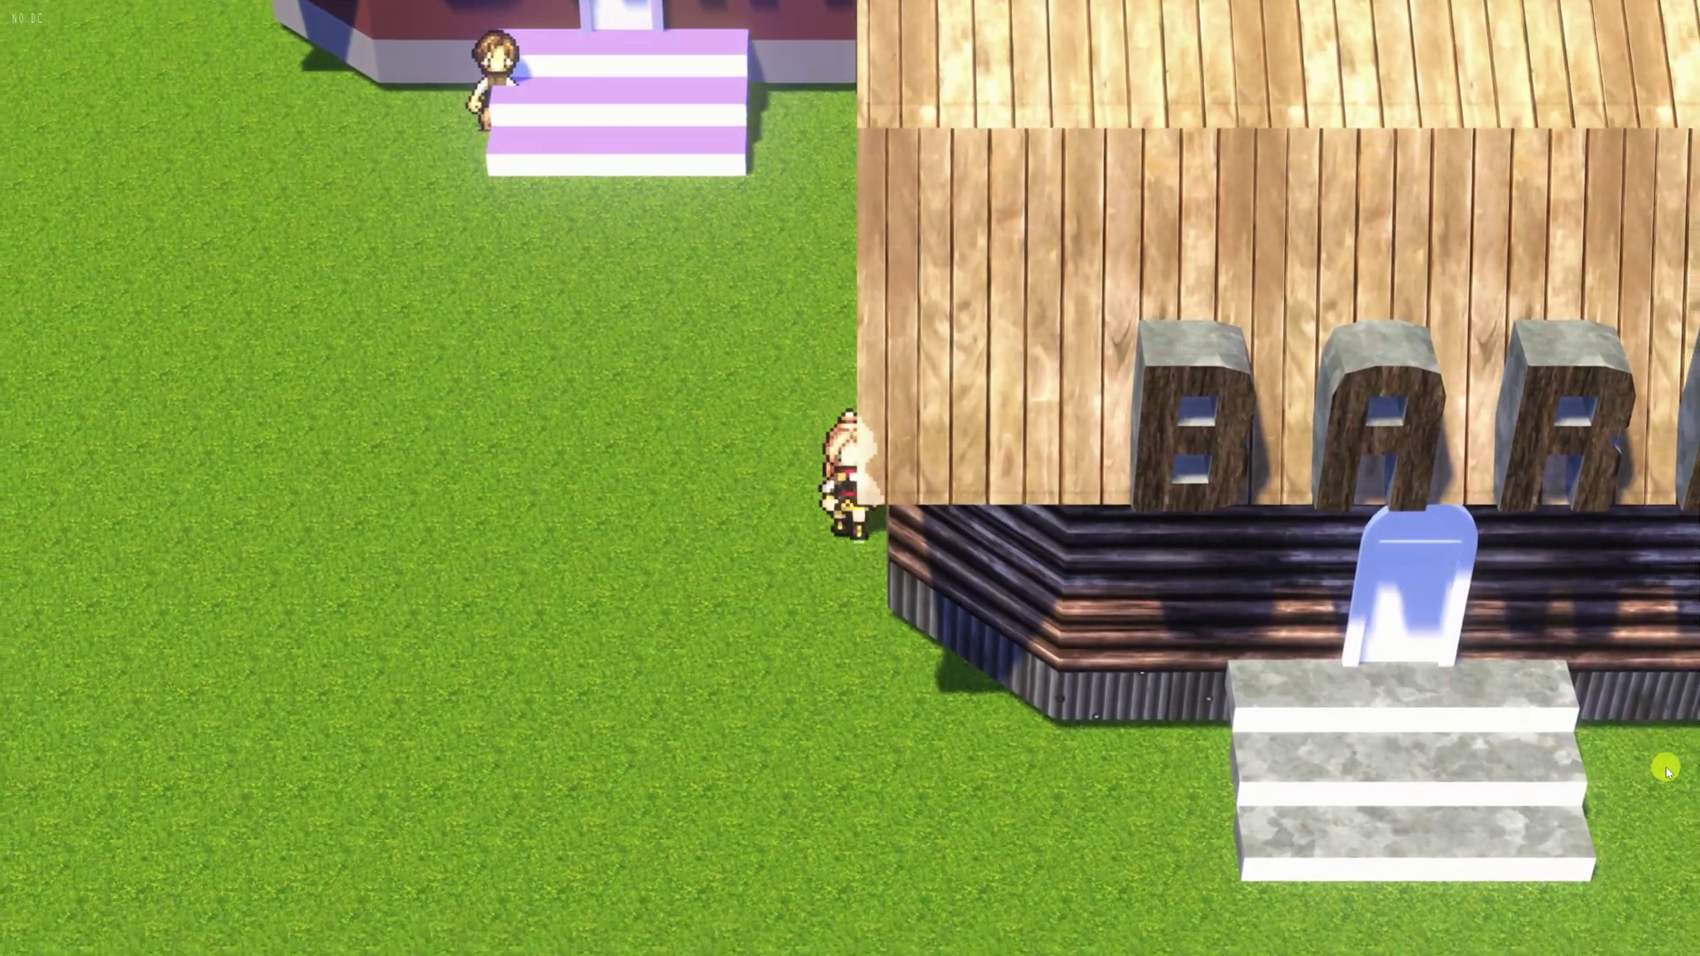
key("Down")
key("Right")
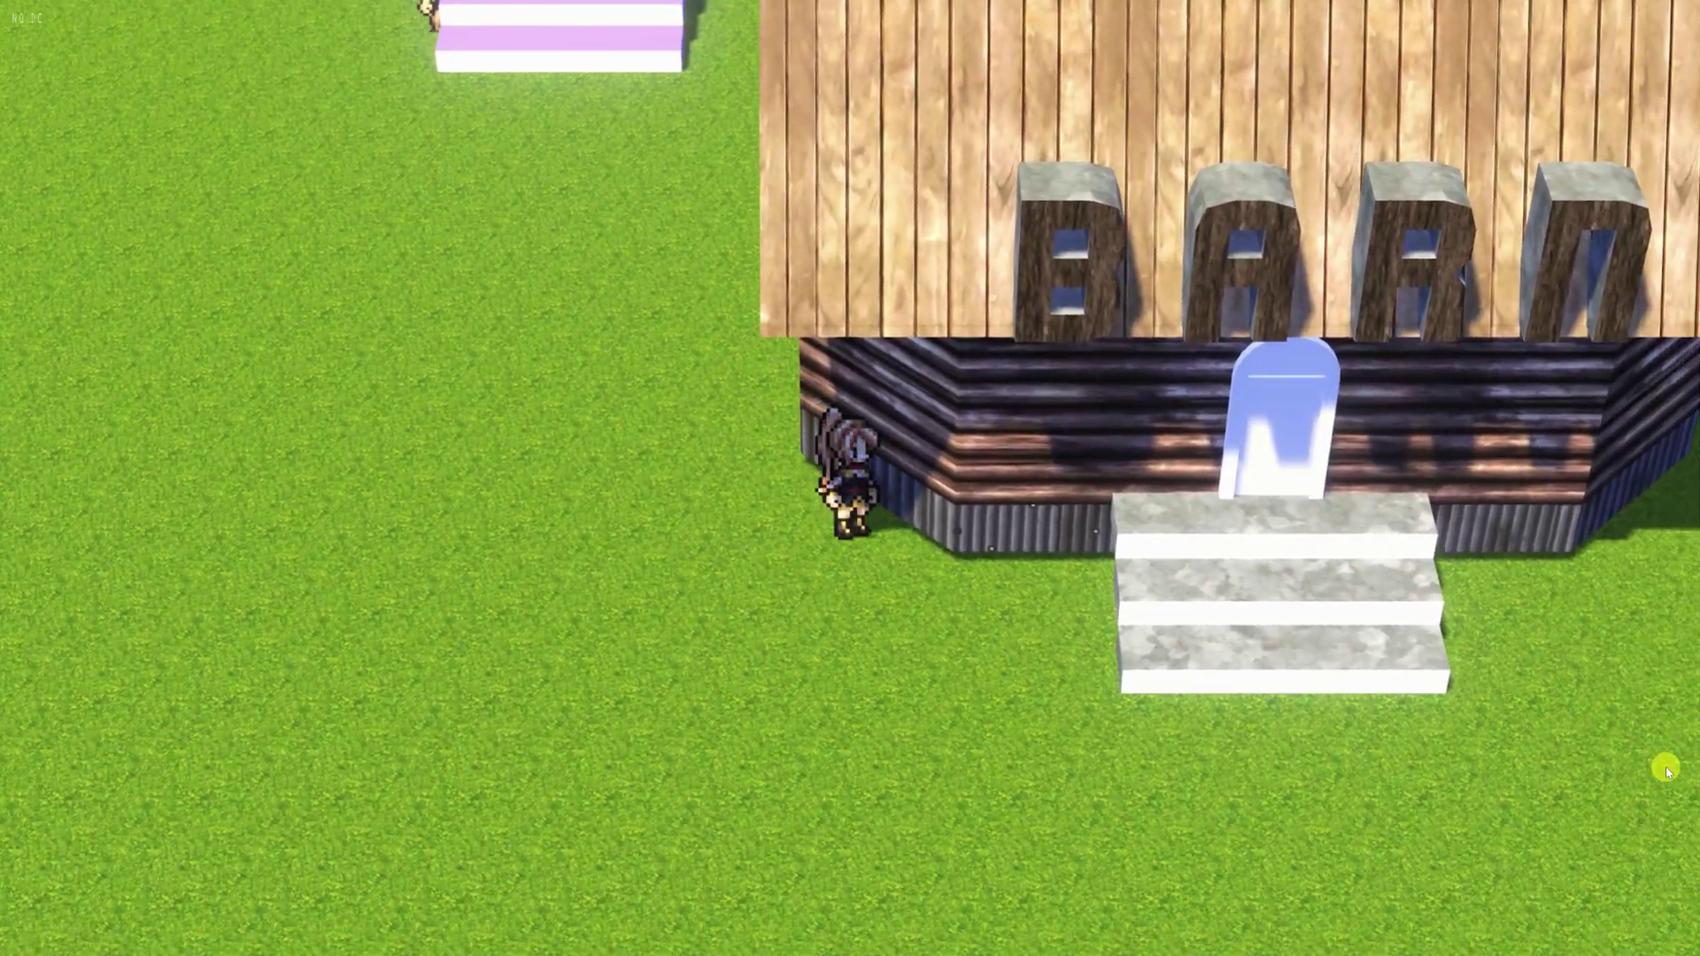
key("Down")
key("Right")
key("Down")
key("Right")
key("Down")
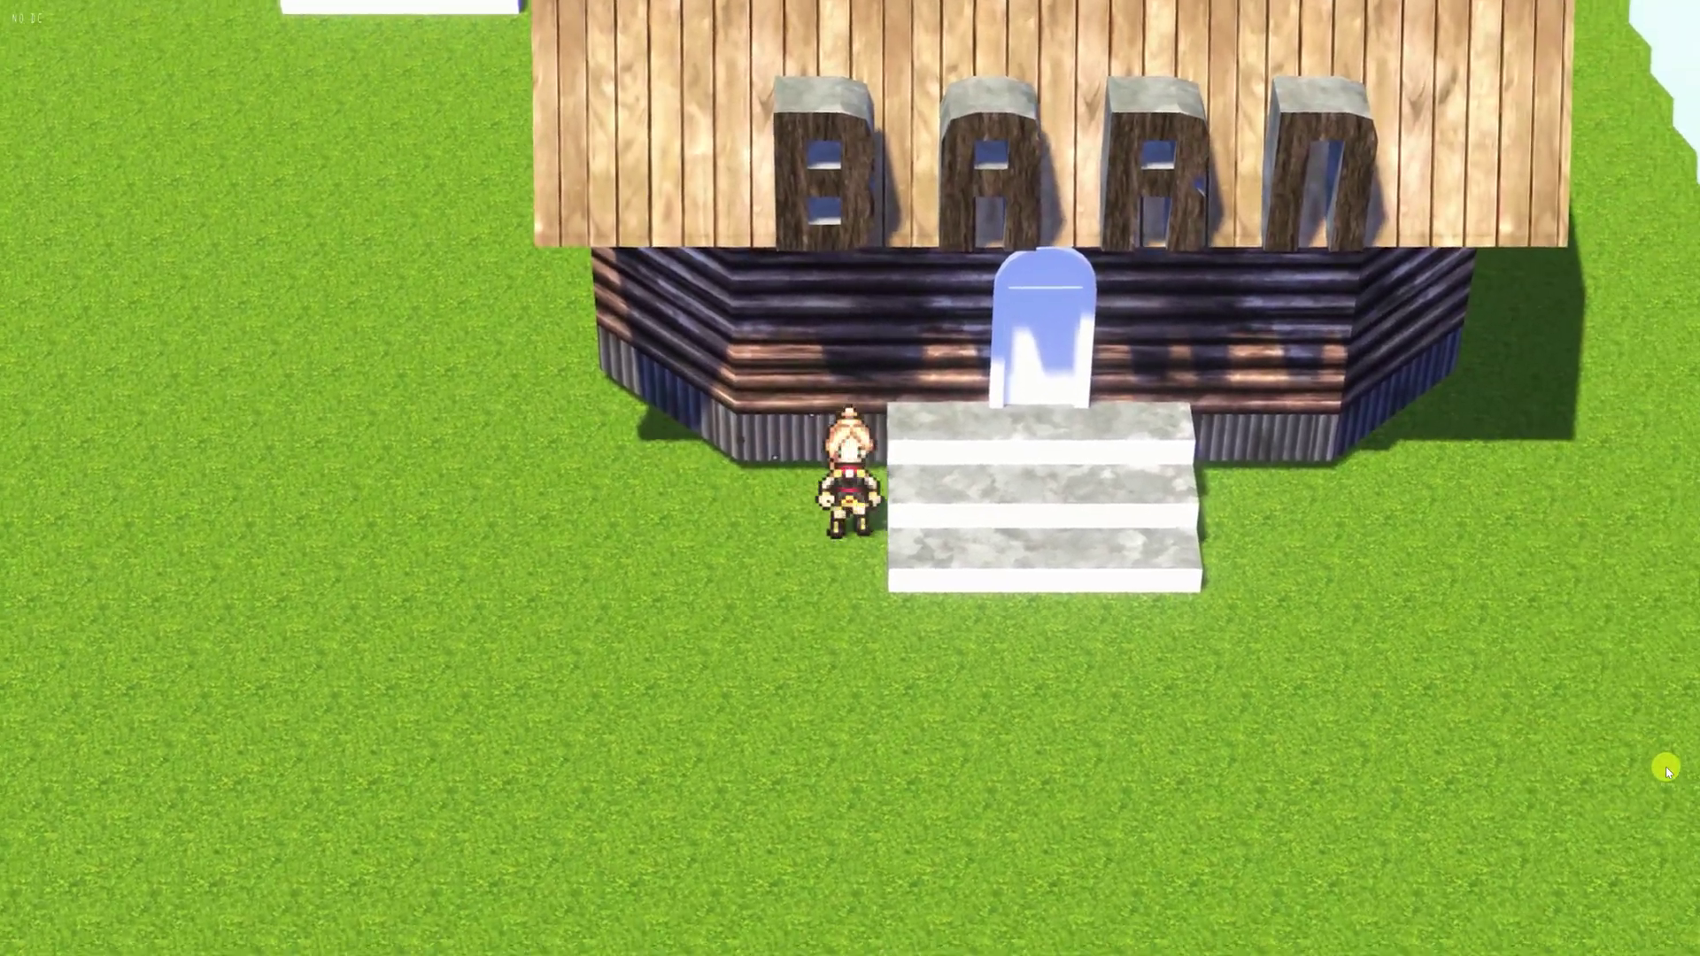
Test the wooden barn's front steps by walking the character up and down them from different camera angles
key("Right")
key("Up")
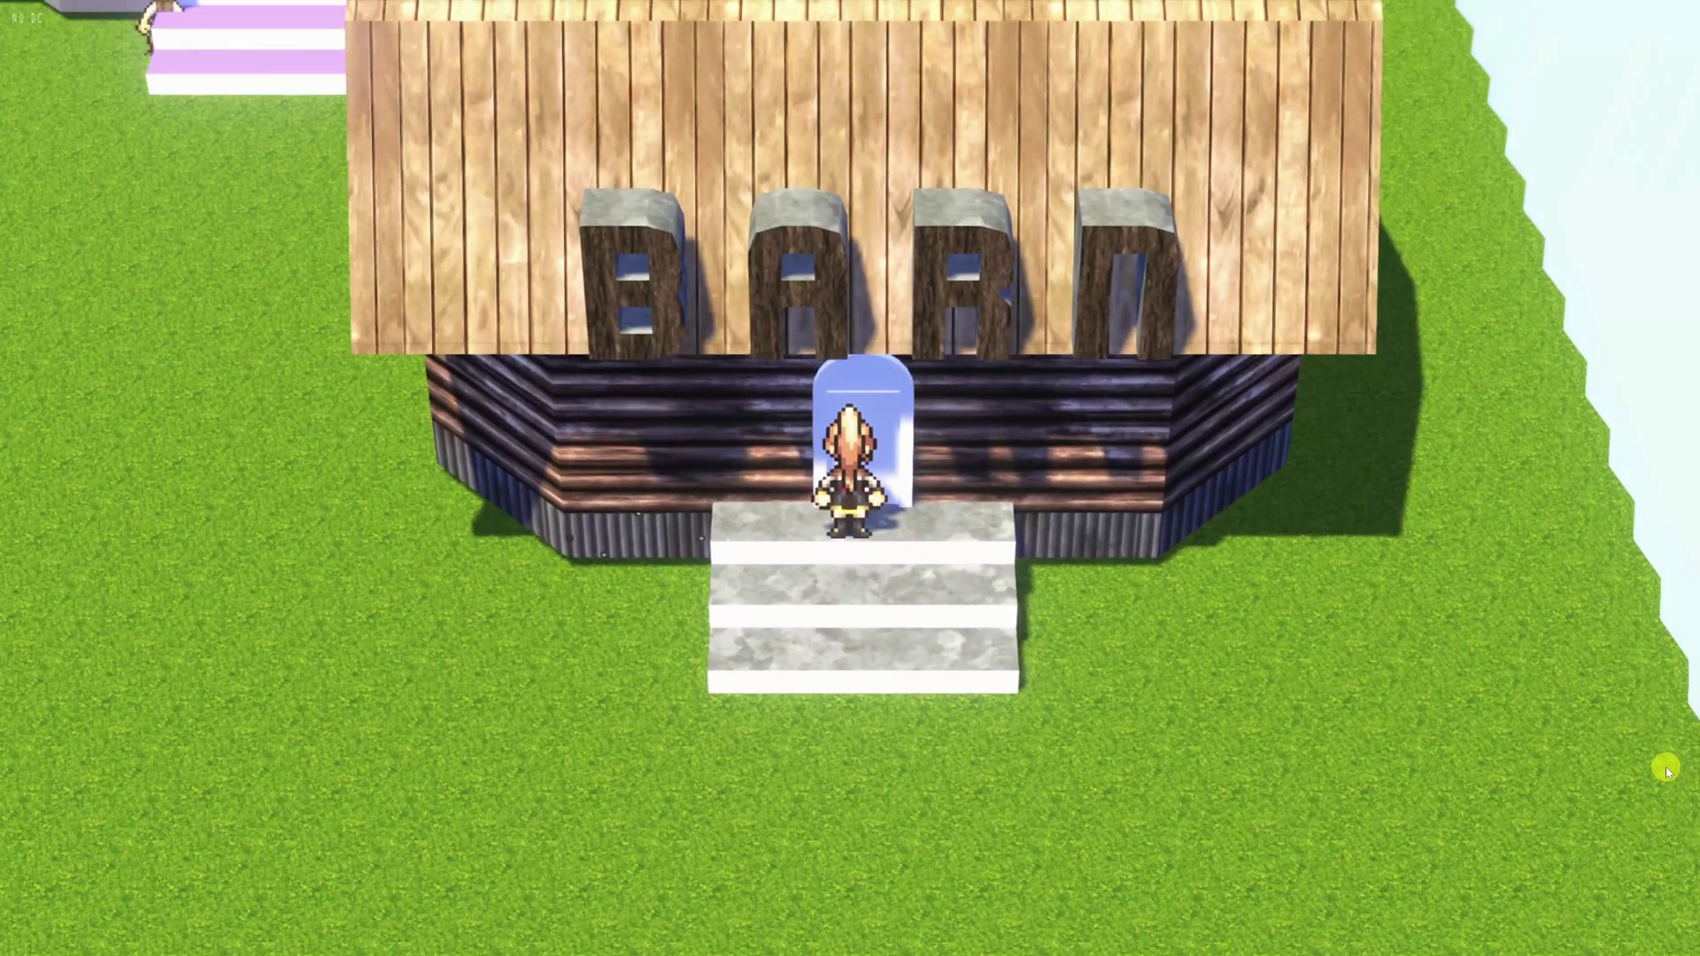
key("Down")
key("Up")
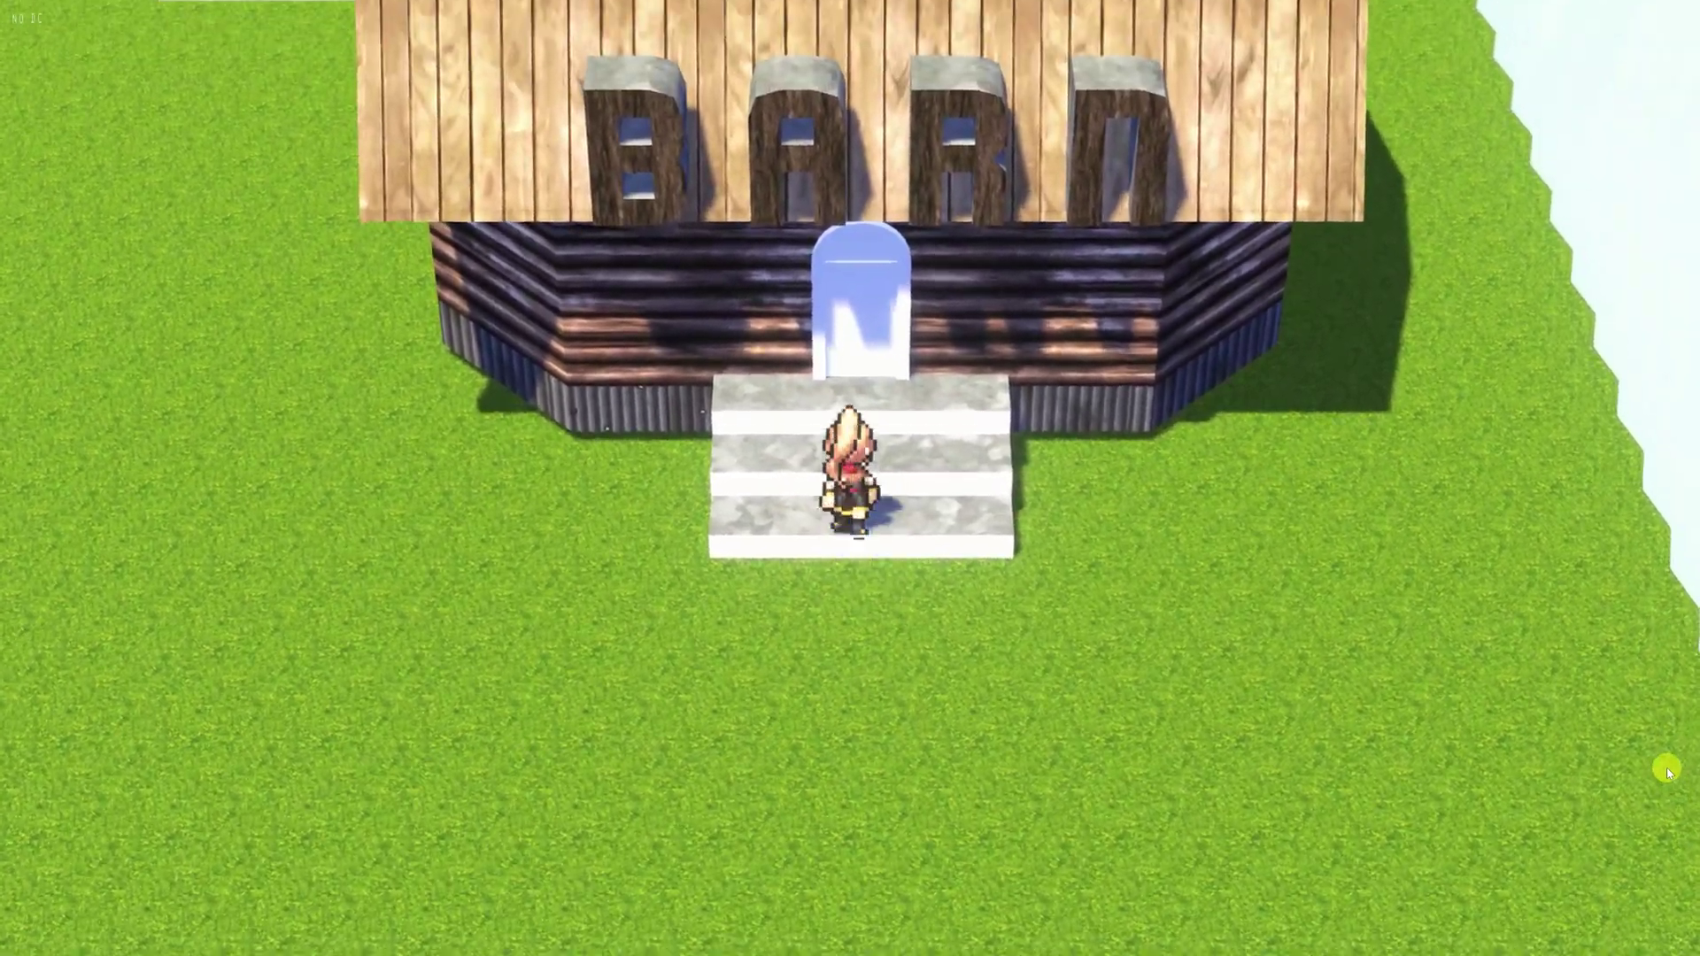
right_click_drag(1693, 794, 1331, 639)
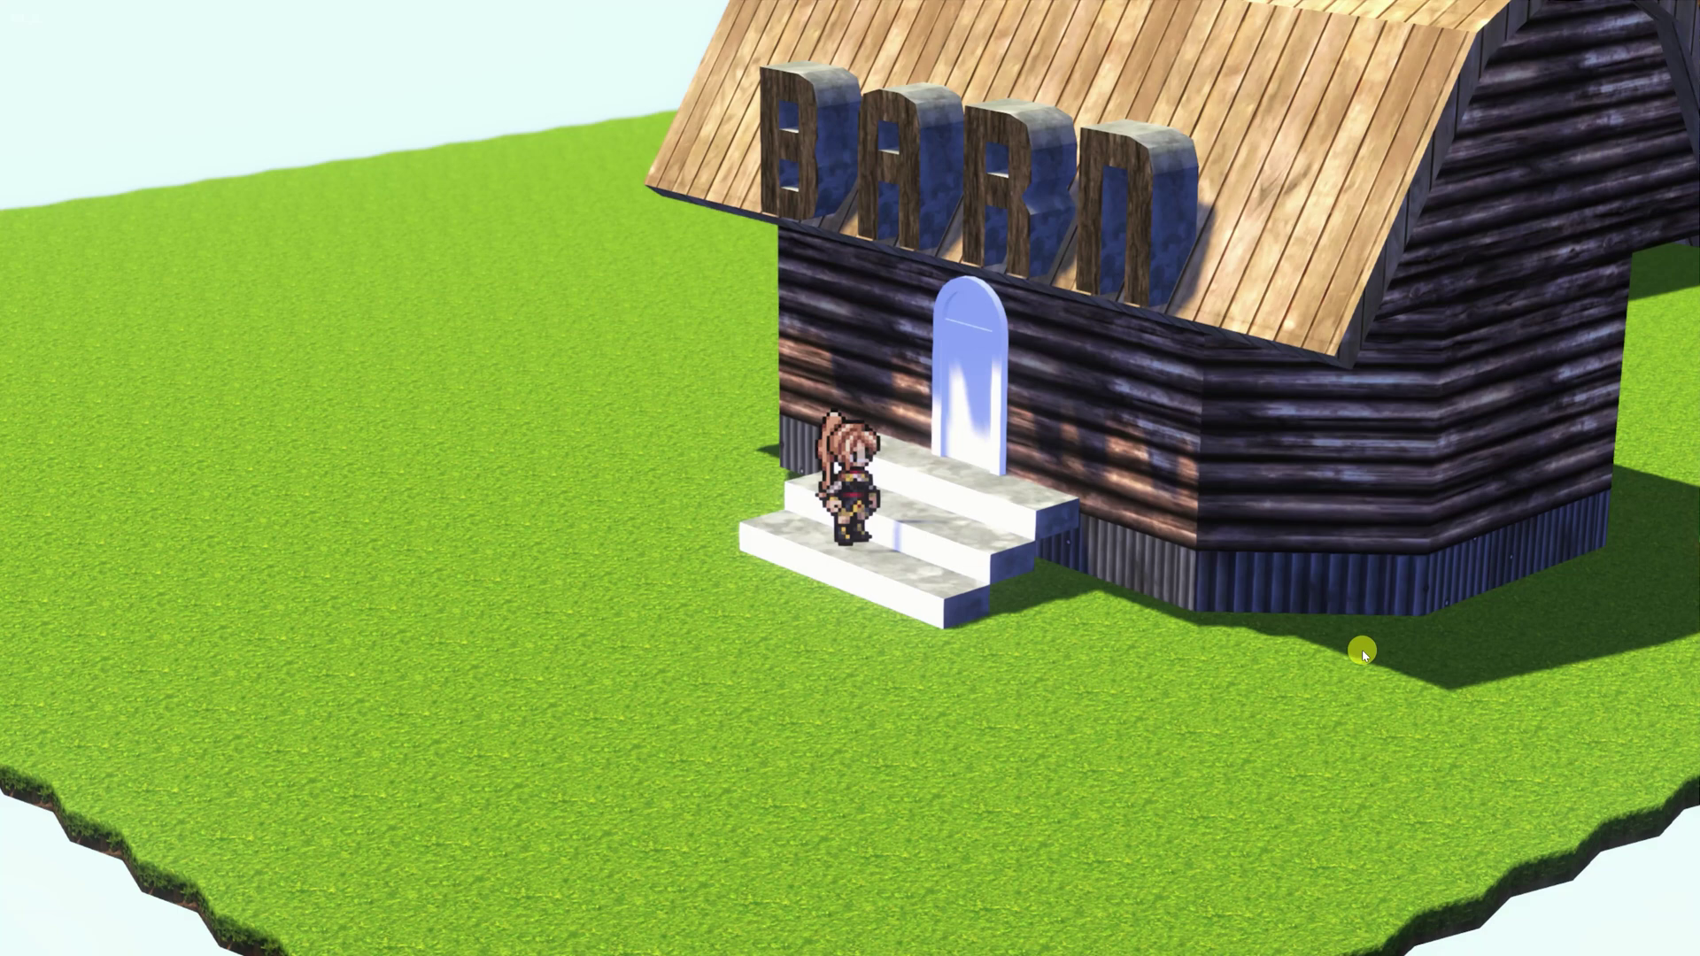
key("Up")
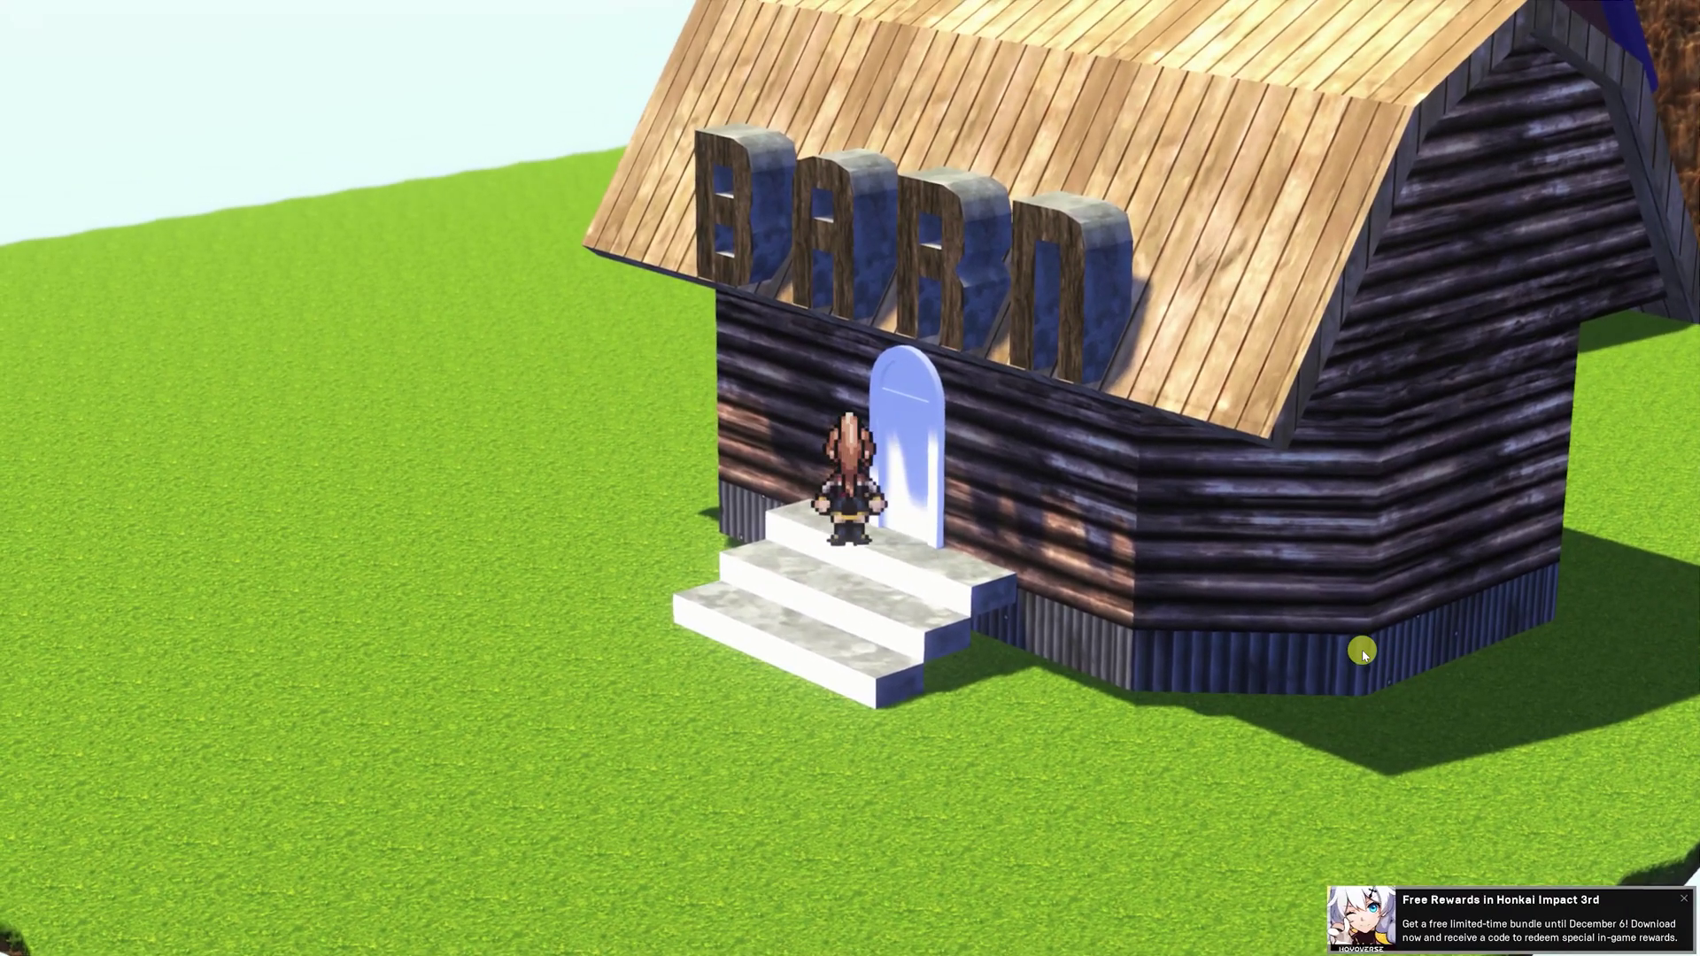
key("Down")
key("Left")
key("Right")
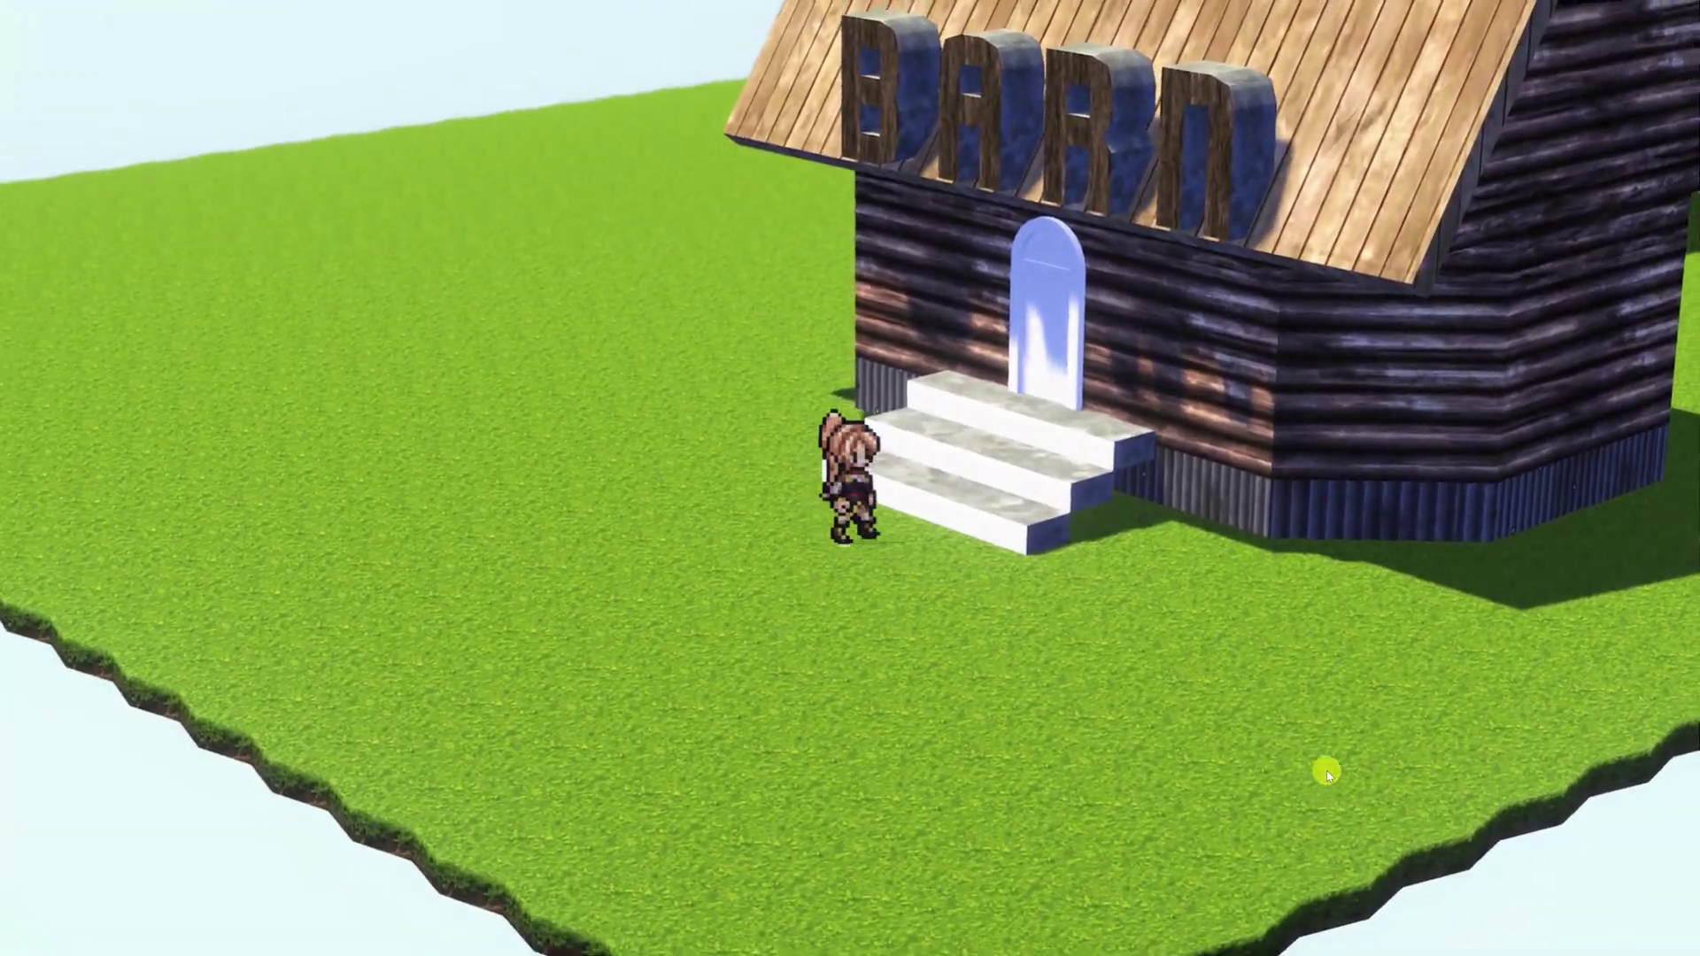
Walk the character around the wooden barn's right side and back to the steps to check its collision
left_click_drag(1328, 773, 1281, 759)
left_click_drag(1392, 787, 1285, 768)
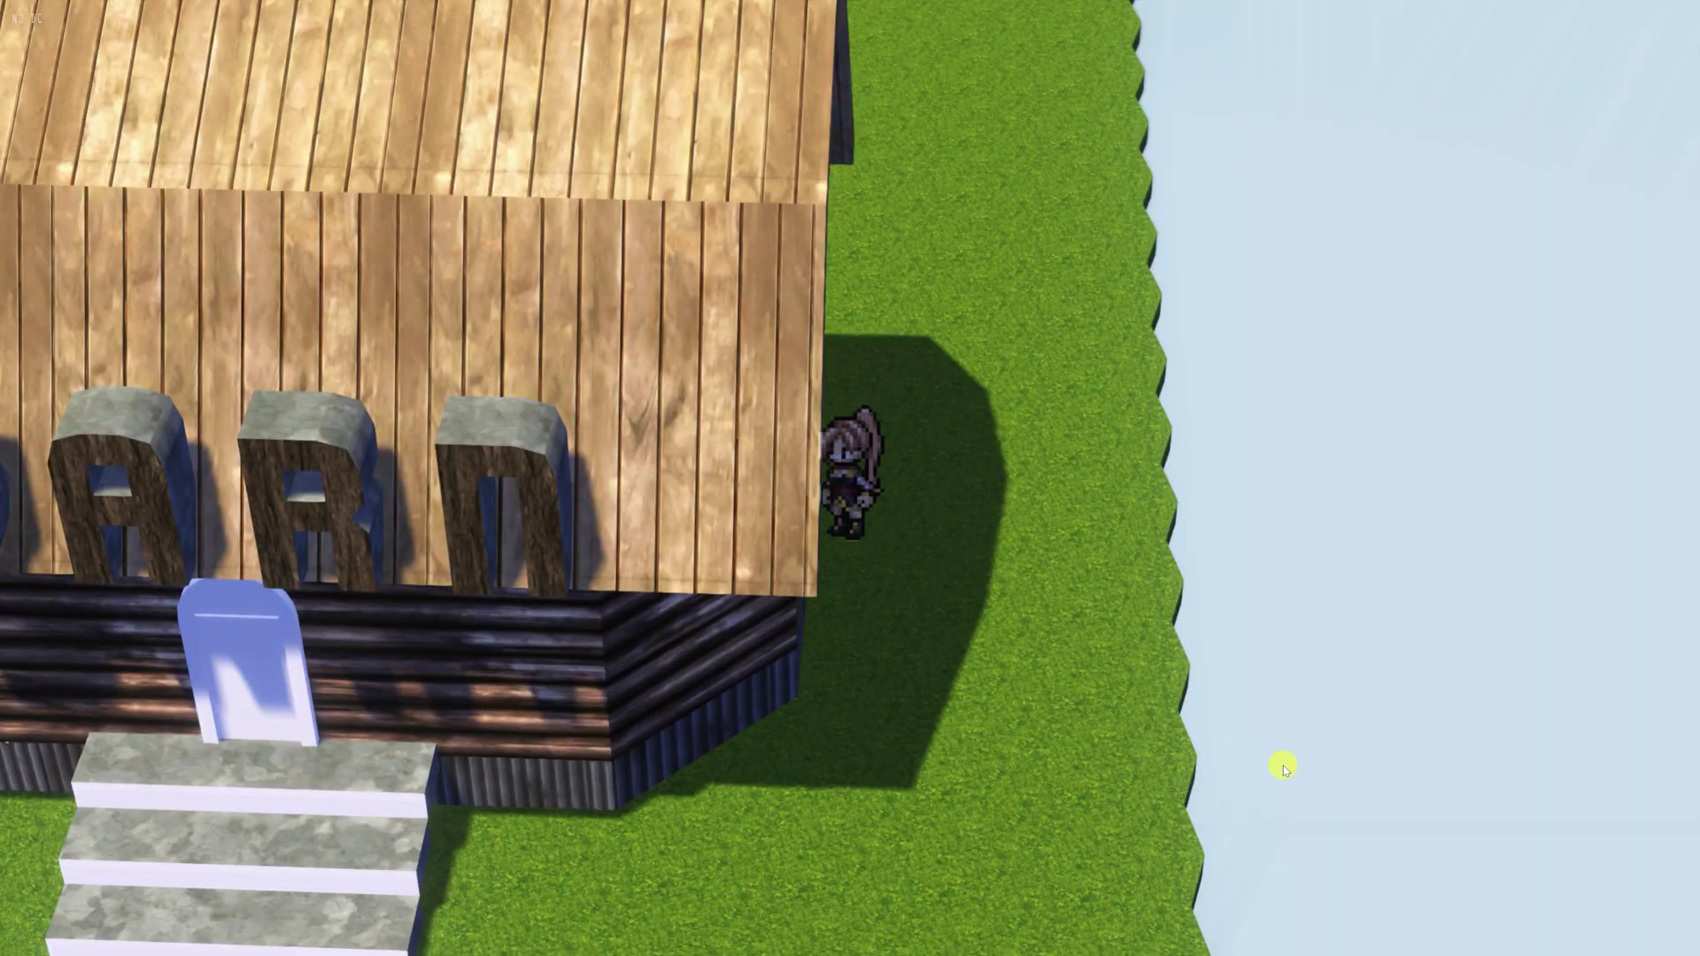
right_click_drag(1283, 765, 1184, 717)
key("Right")
key("Down")
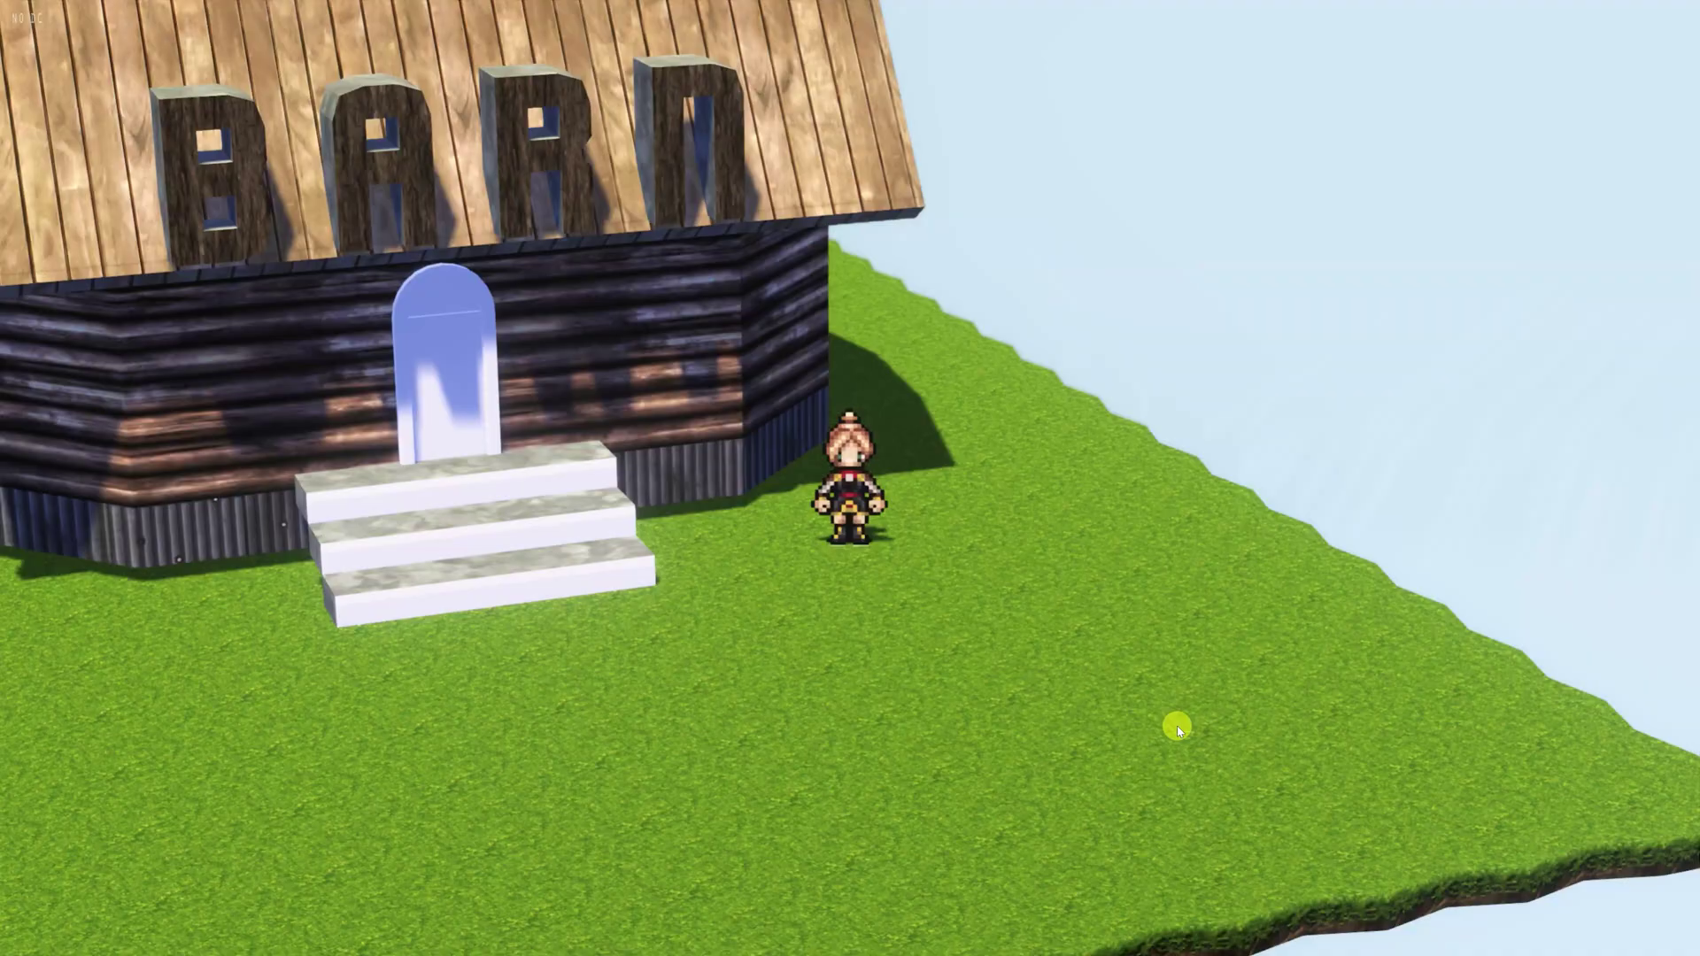
key("Down")
key("Left")
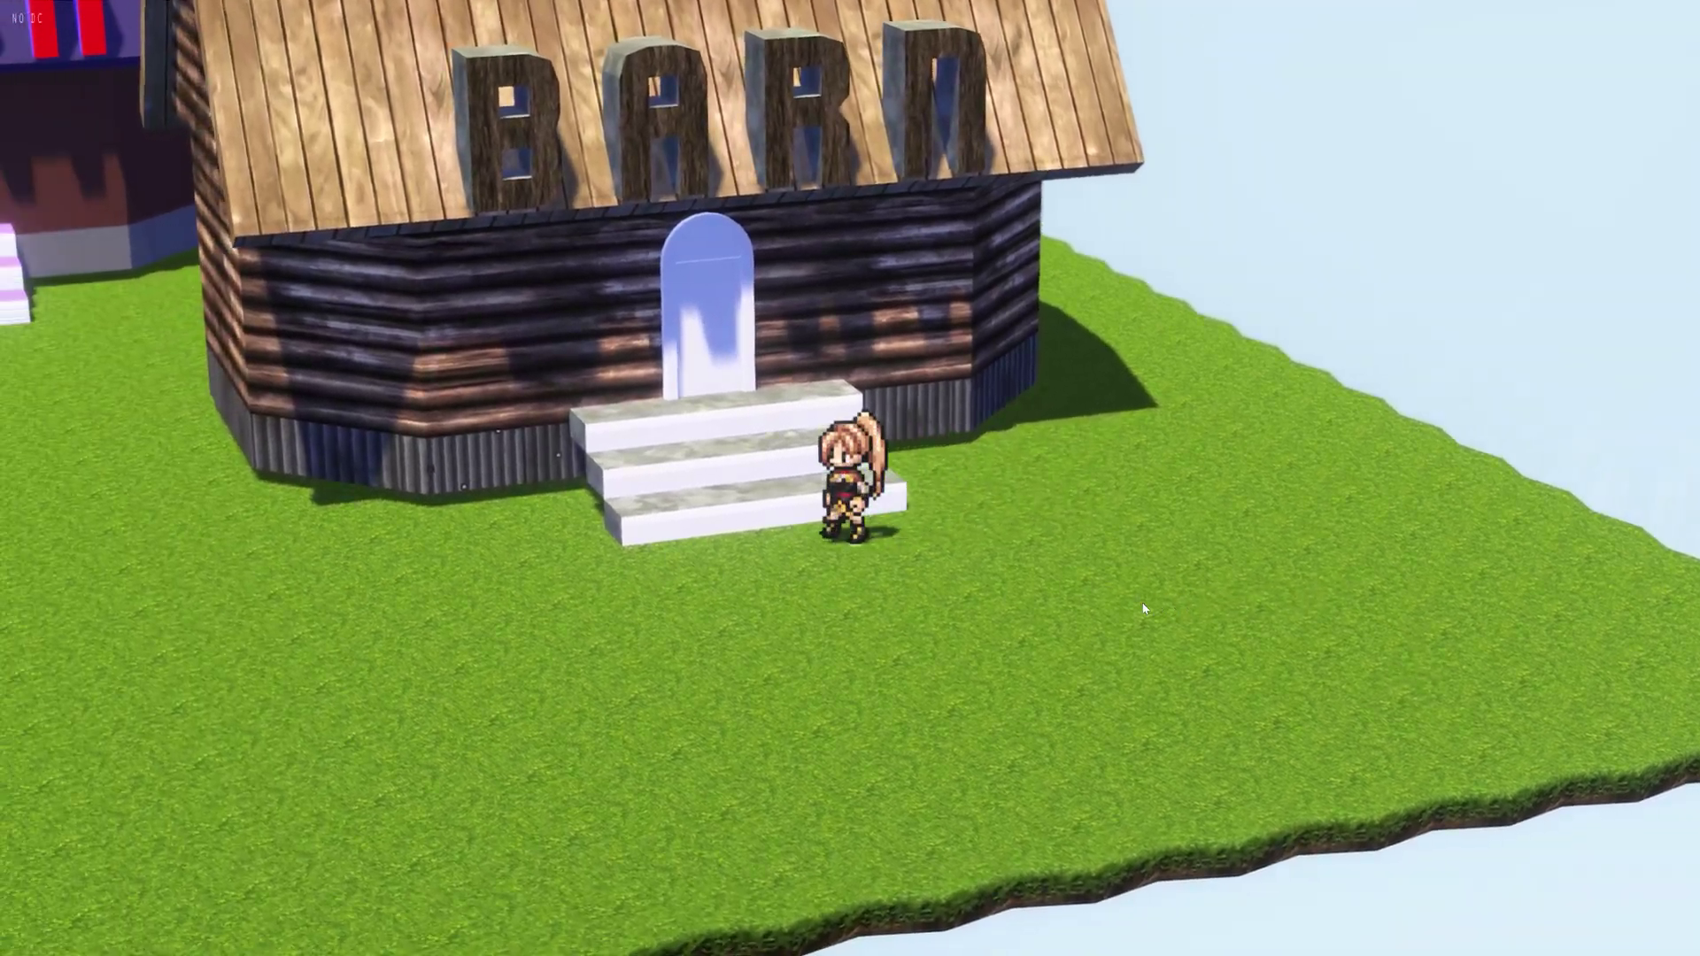
right_click(1141, 614)
right_click(1178, 613)
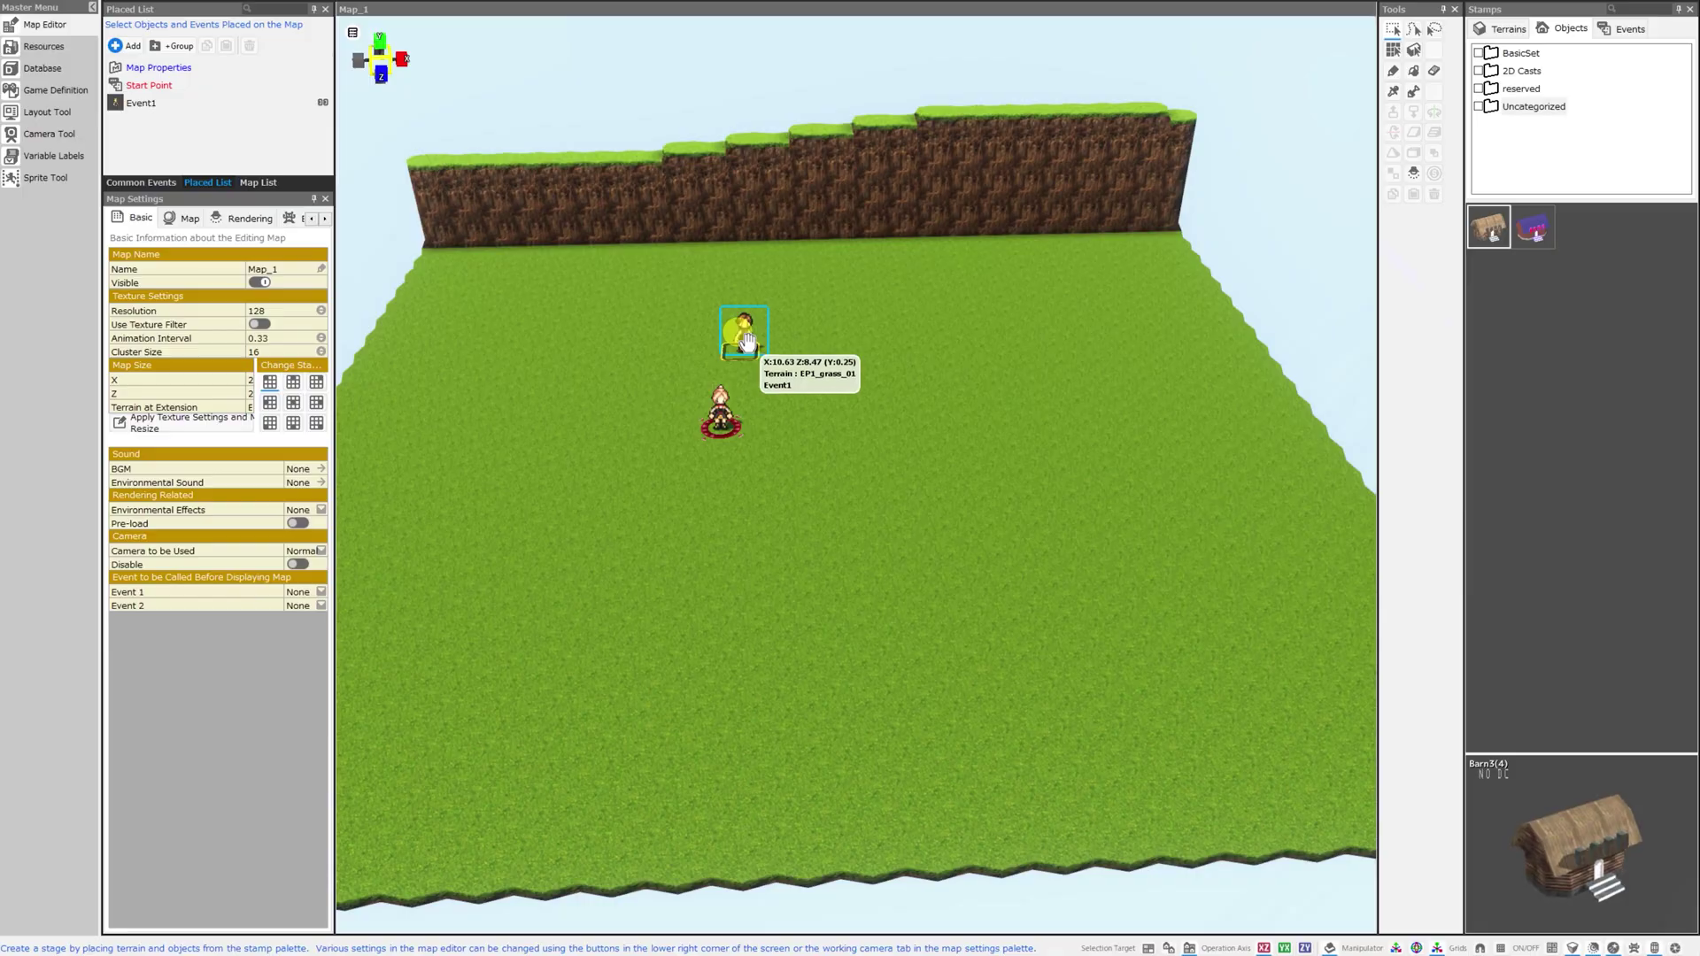
Move Event1 and the player's start point to the foot of the cliff at the map's back edge
left_click(742, 326)
left_click_drag(742, 329, 602, 251)
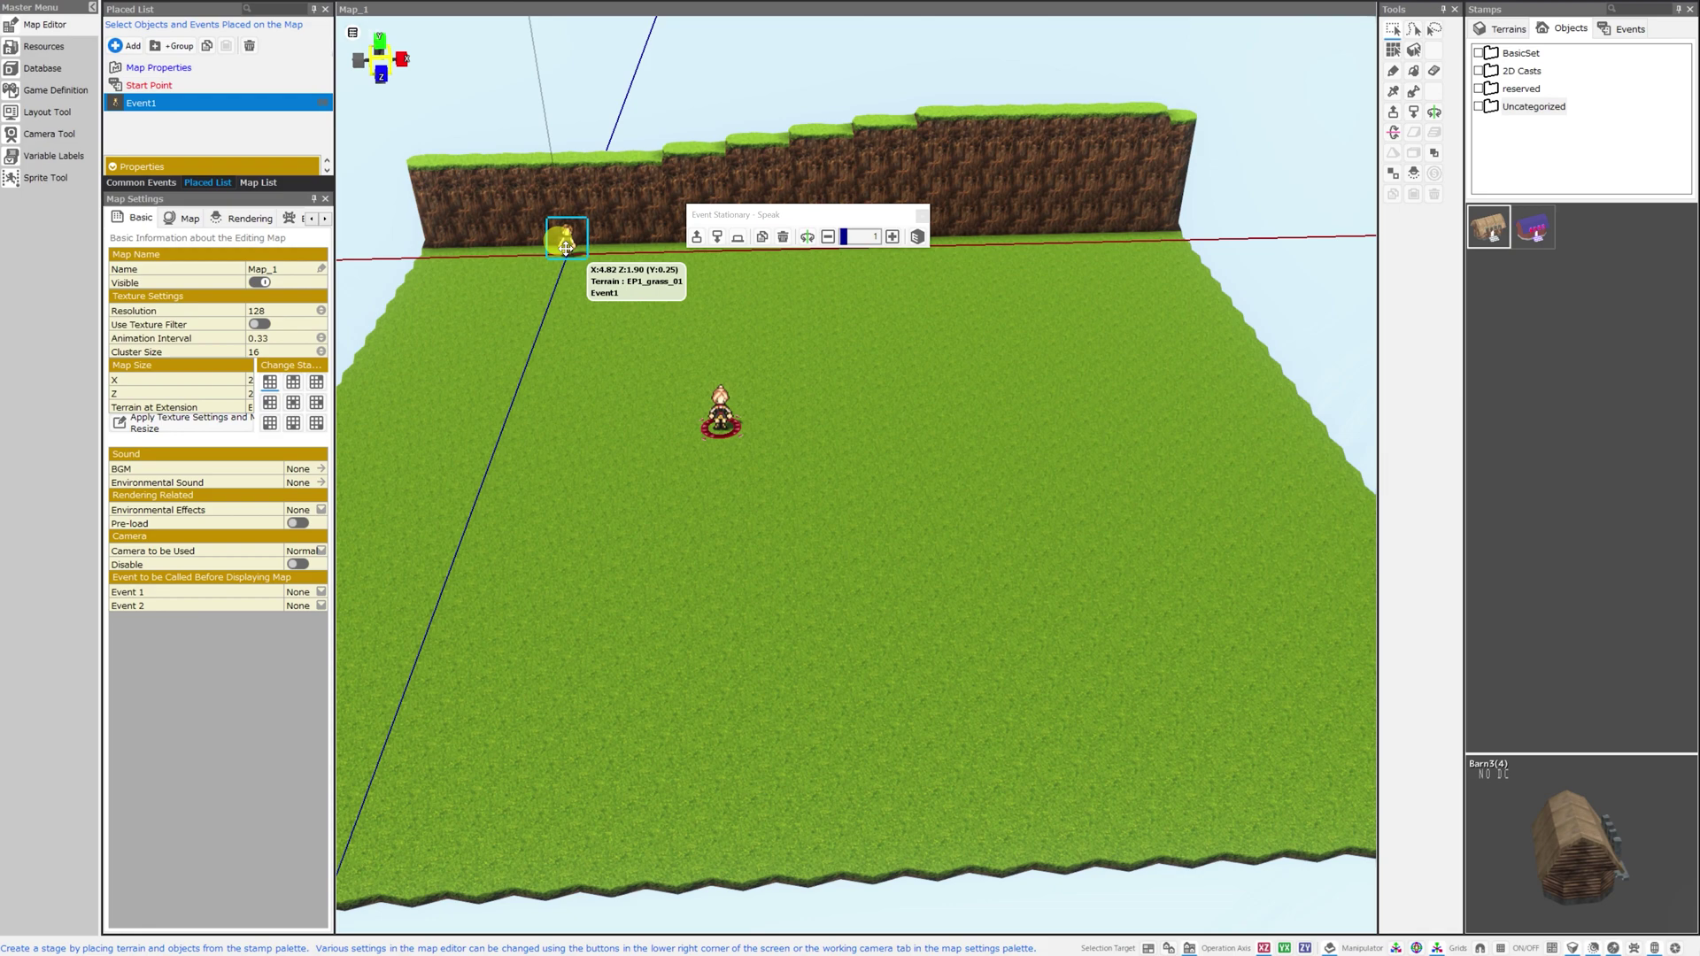
left_click(721, 416)
left_click_drag(721, 416, 682, 246)
left_click(829, 602)
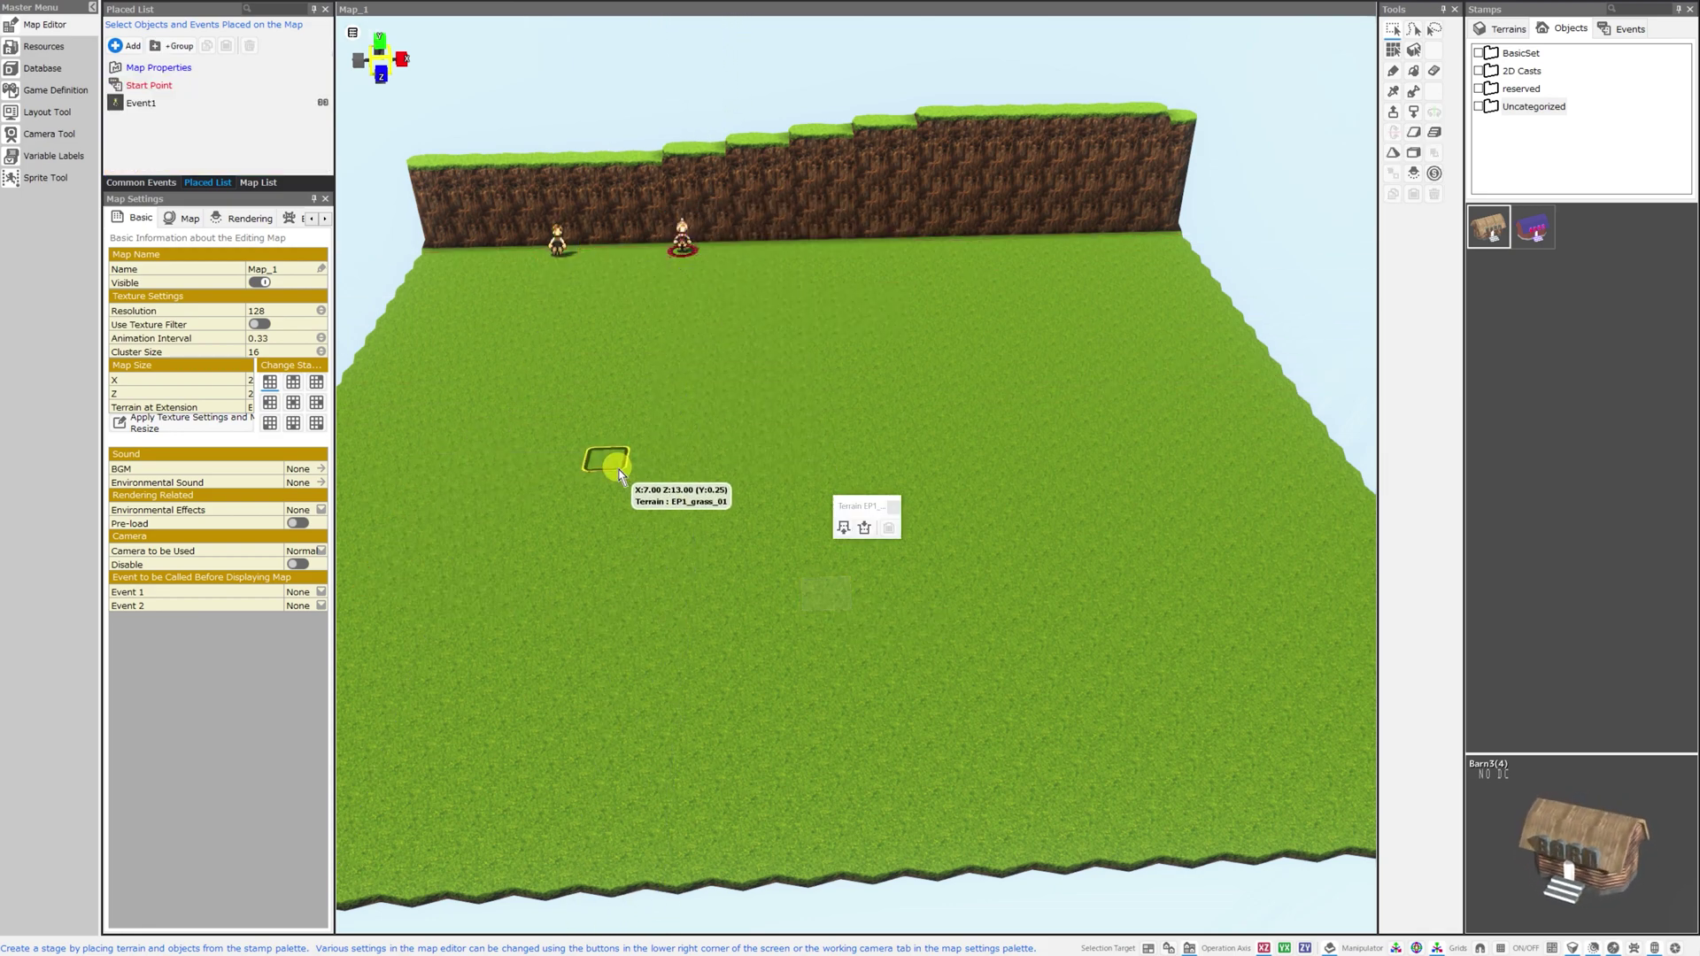
middle_click_drag(617, 475, 574, 457)
right_click_drag(574, 456, 521, 467)
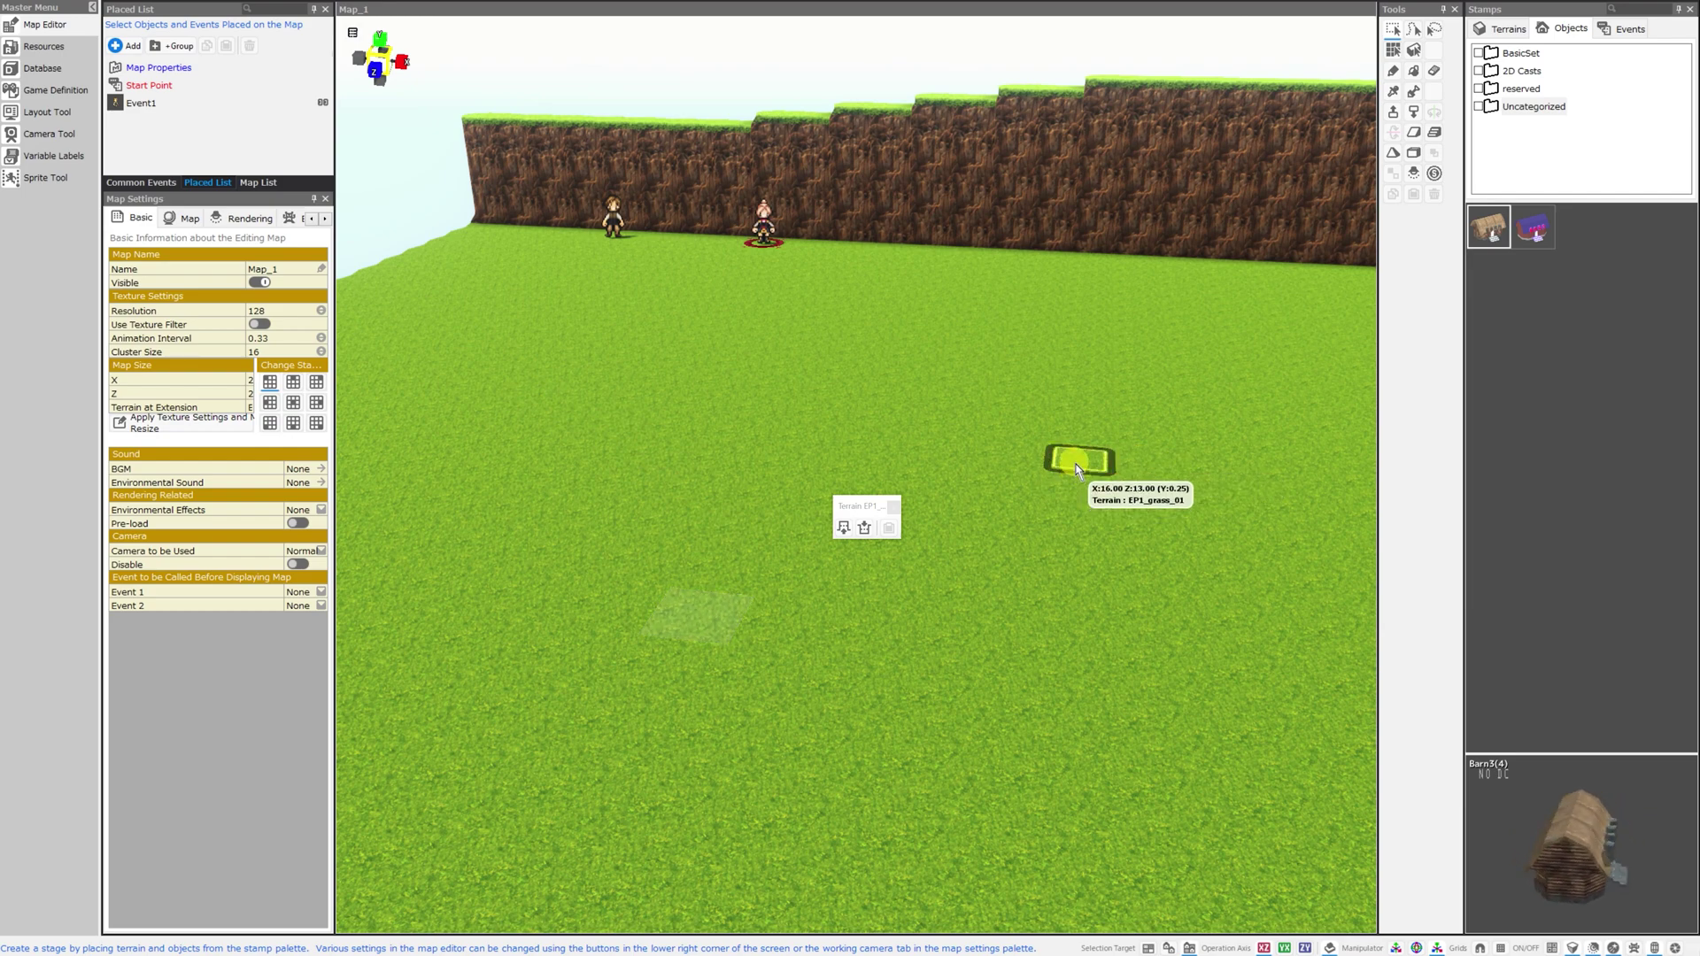
scroll(668, 433, "down", 2)
scroll(716, 492, "up", 1)
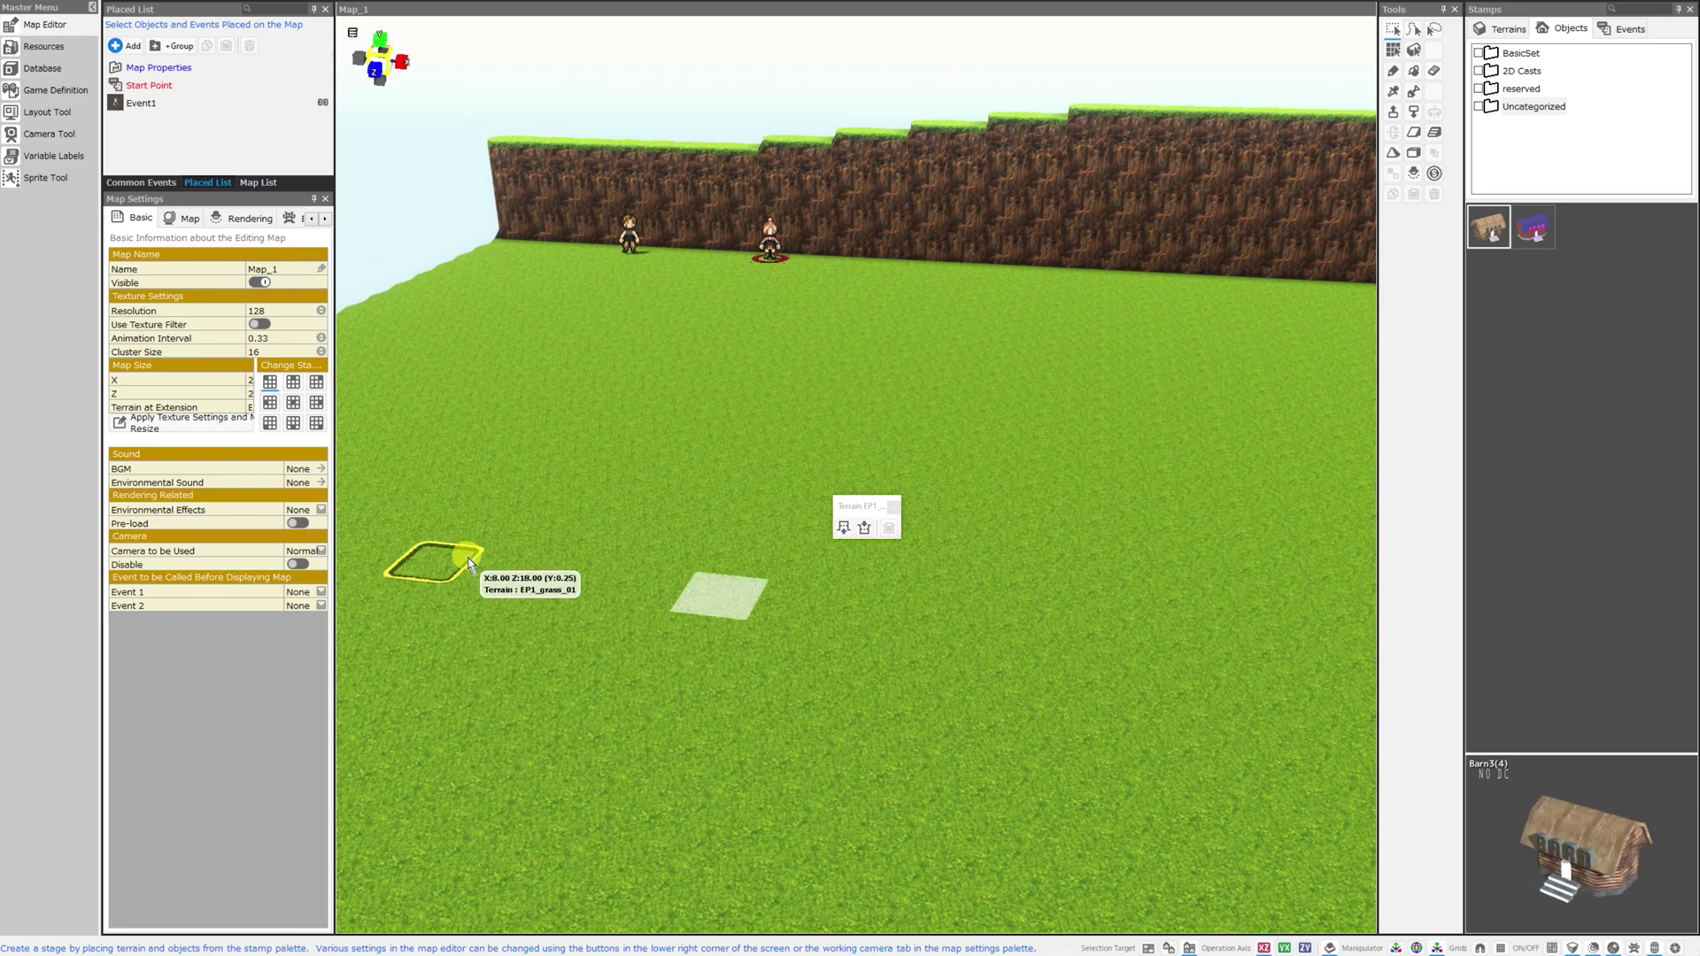
Add Rolling Hills.fbx from the desktop to the 3D stamp resources, adding all of its materials as new
left_click(38, 49)
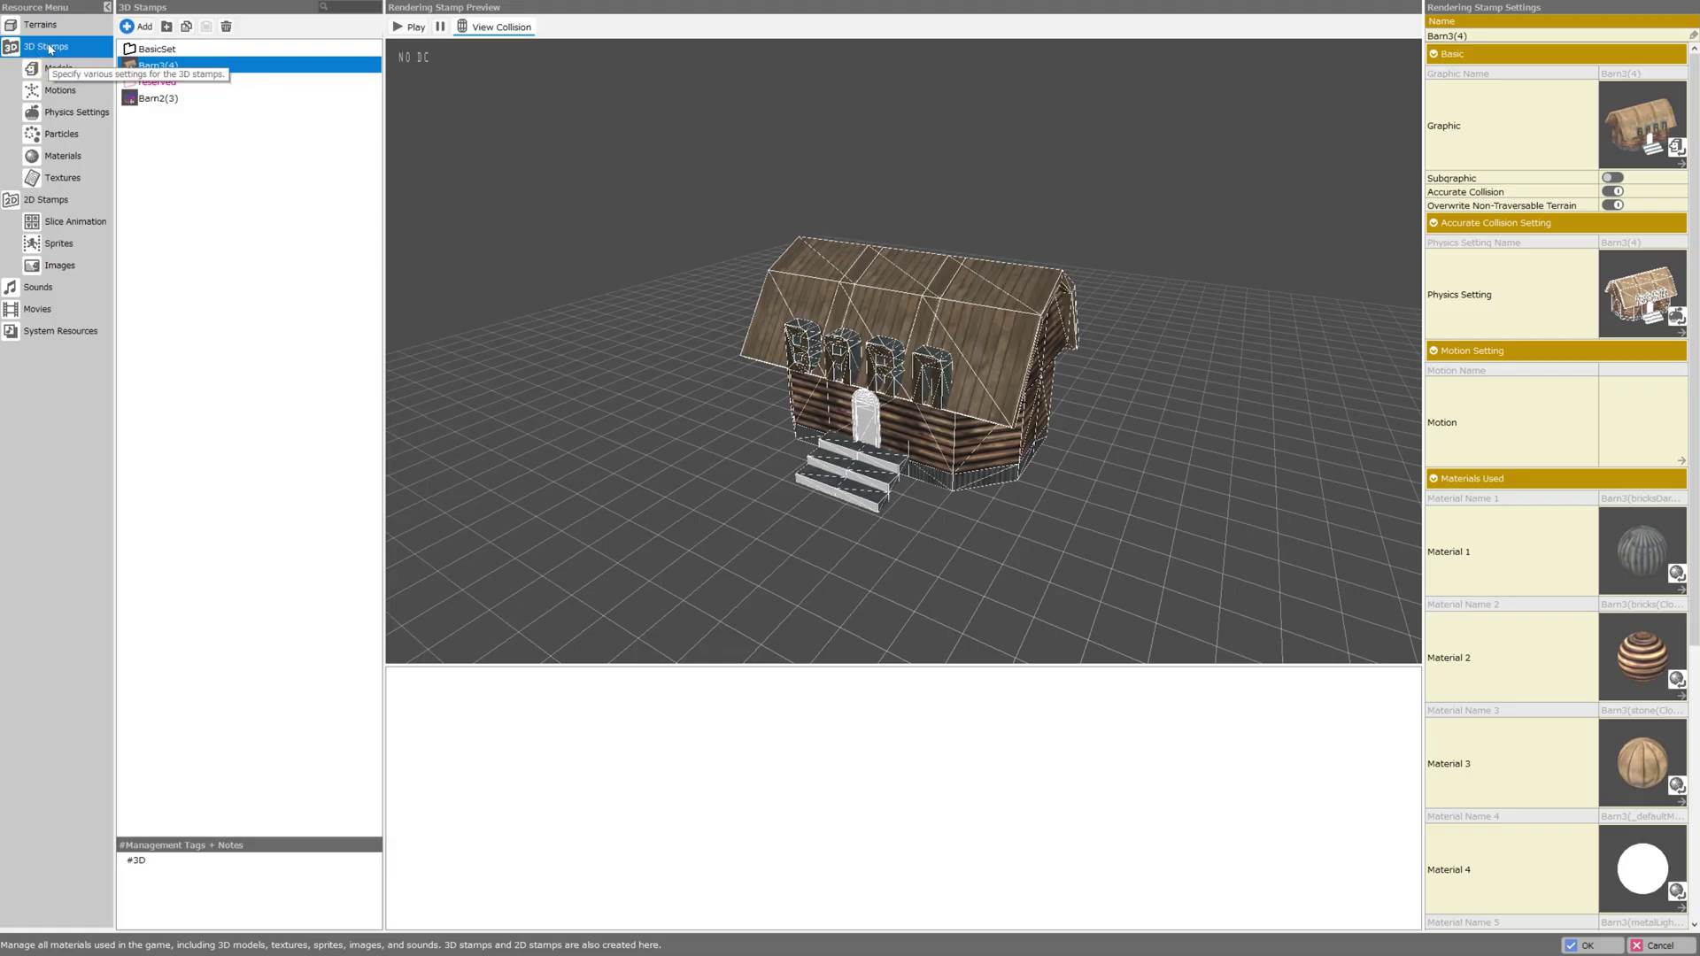
left_click(142, 27)
left_click(55, 55)
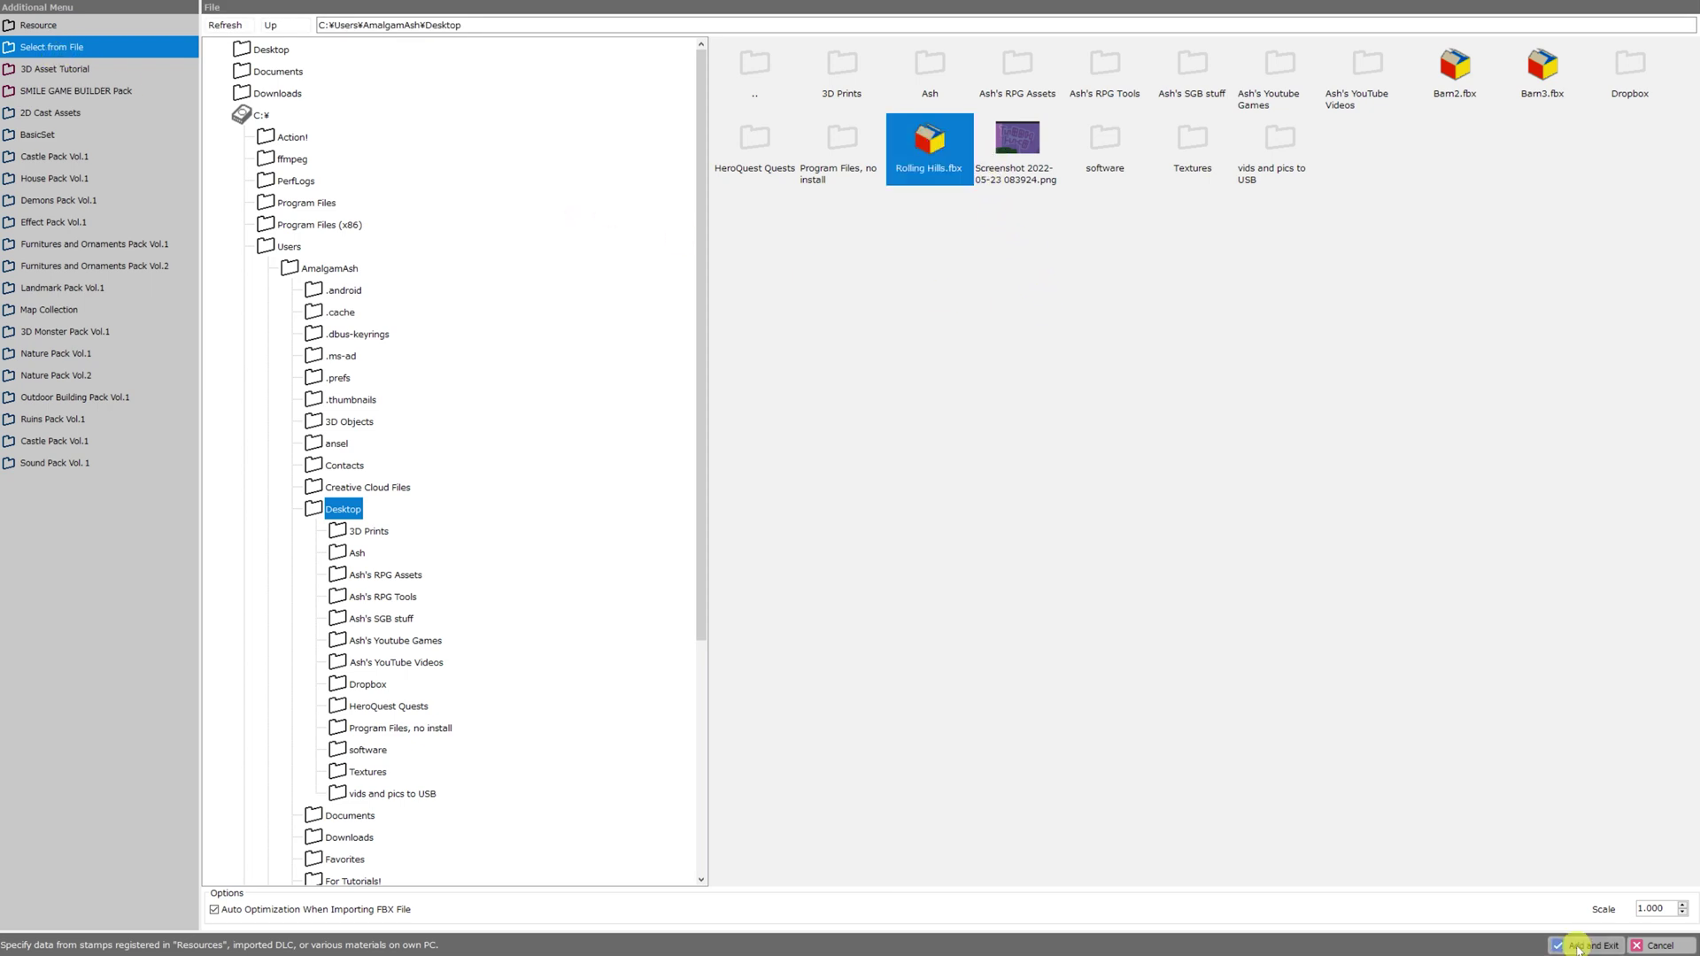
left_click(1577, 947)
left_click(848, 565)
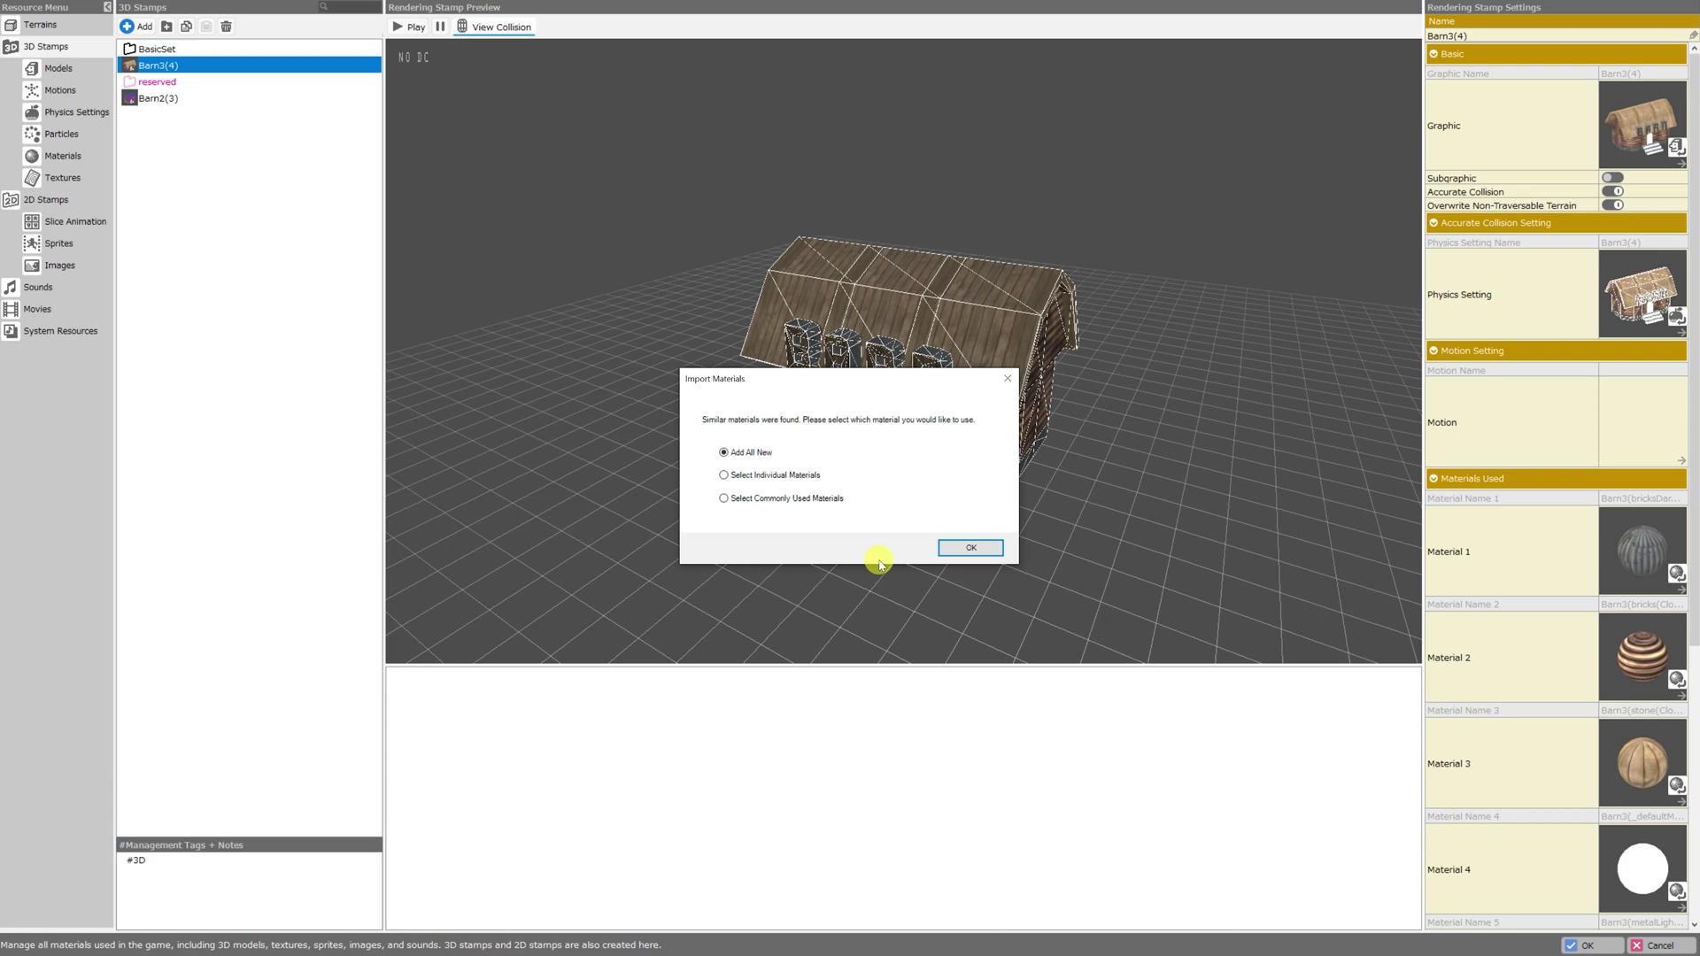
left_click(972, 548)
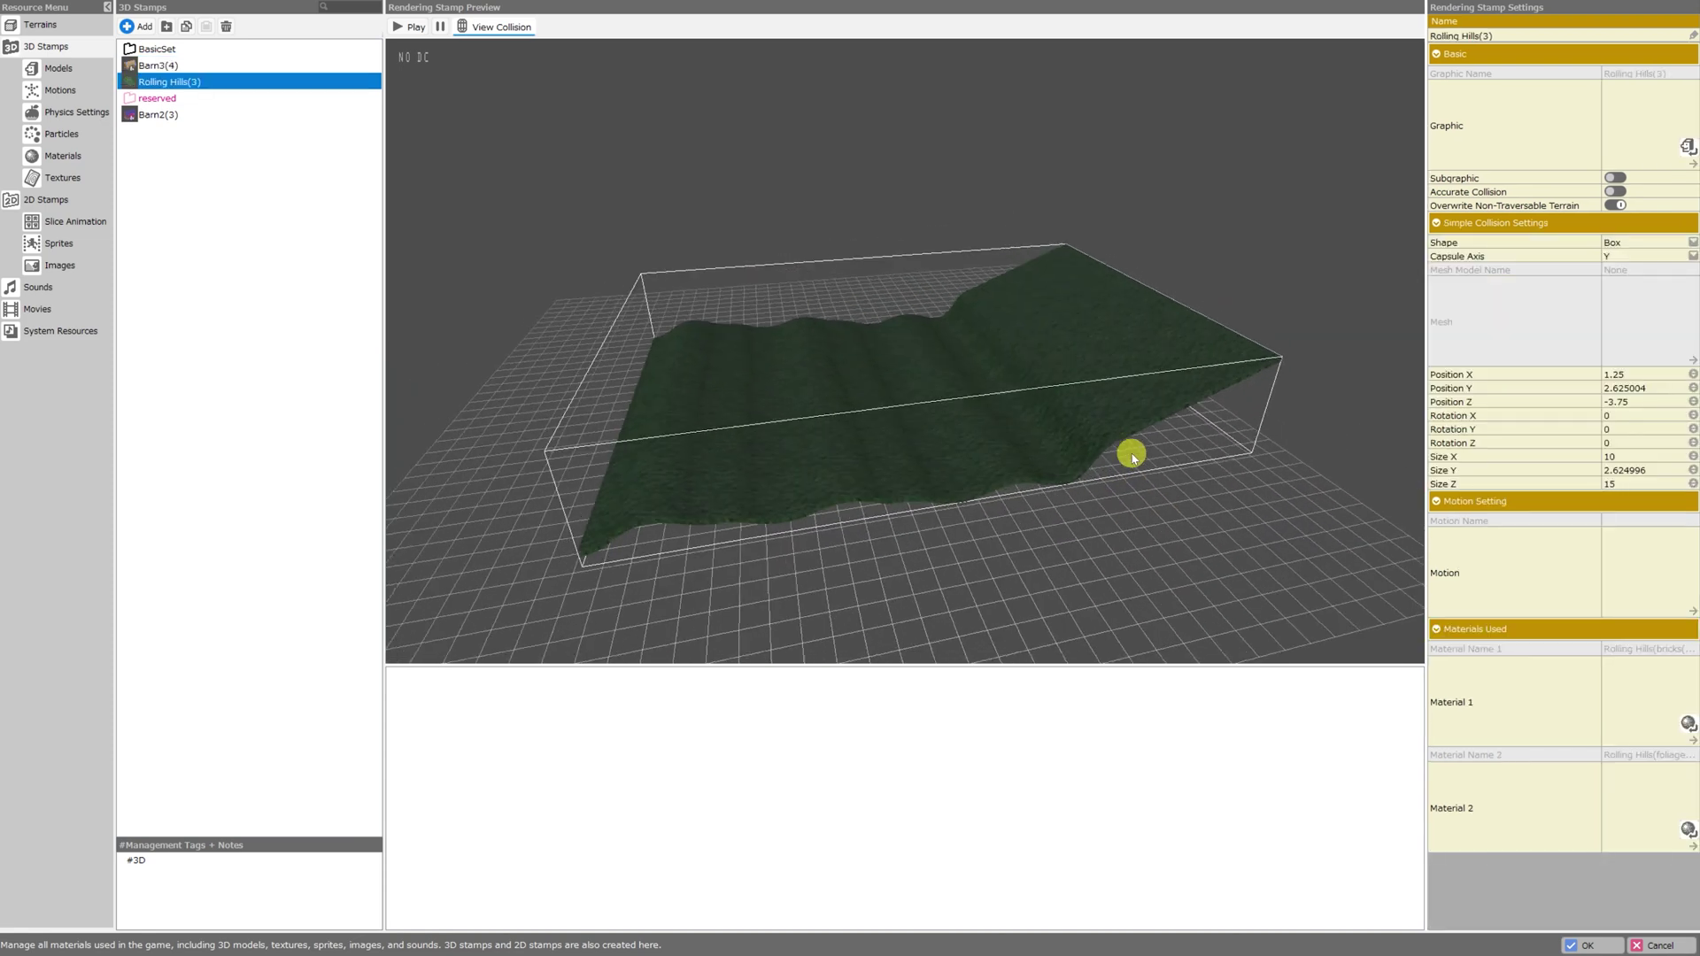
Inspect the Rolling Hills stamp's collision box from several angles and enable Accurate Collision for the stamp
middle_click_drag(1143, 451, 1122, 448)
scroll(1116, 457, "up", 3)
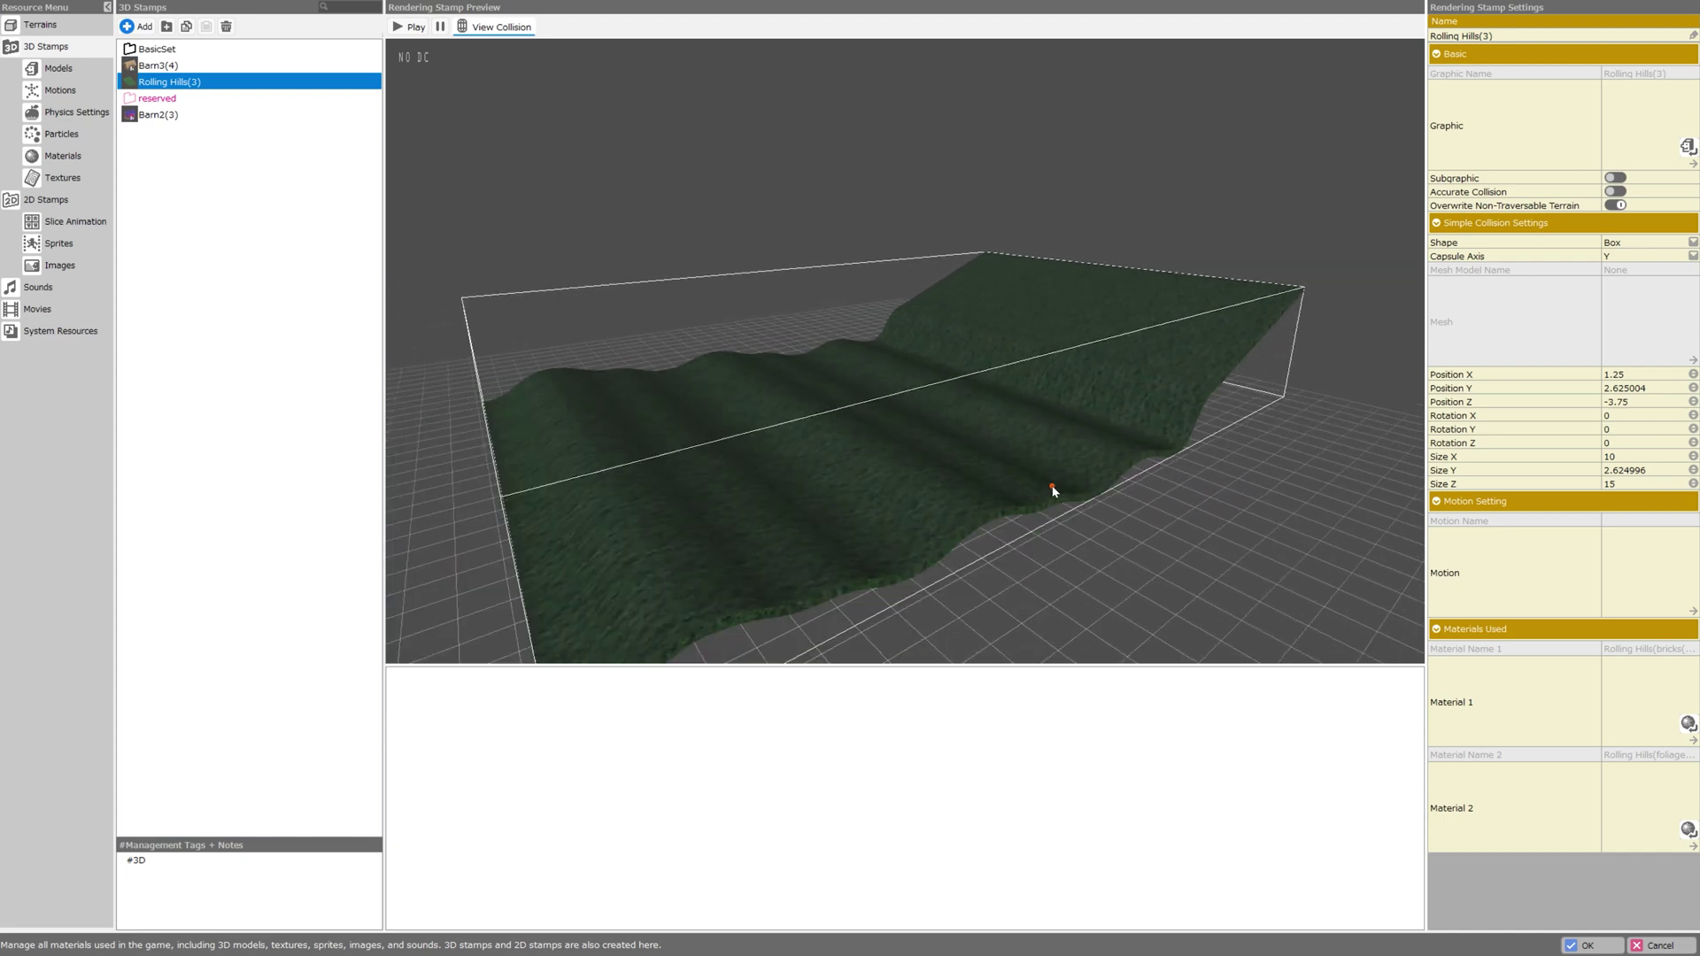
left_click_drag(1052, 490, 345, 328)
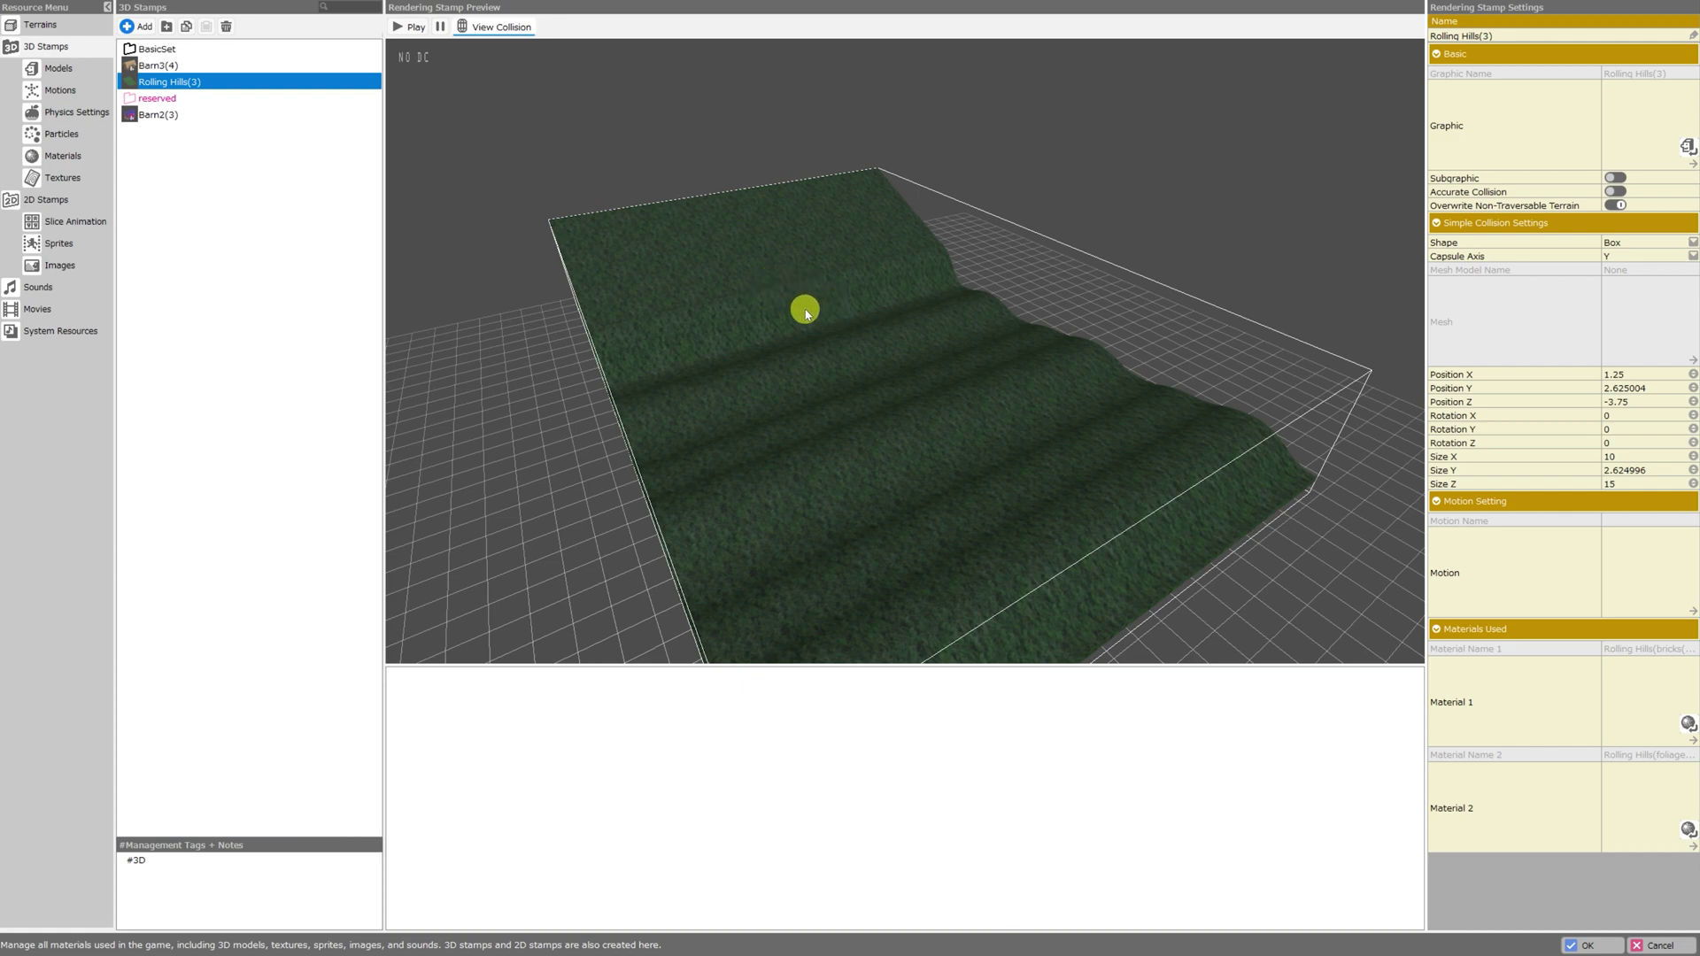
left_click(1618, 192)
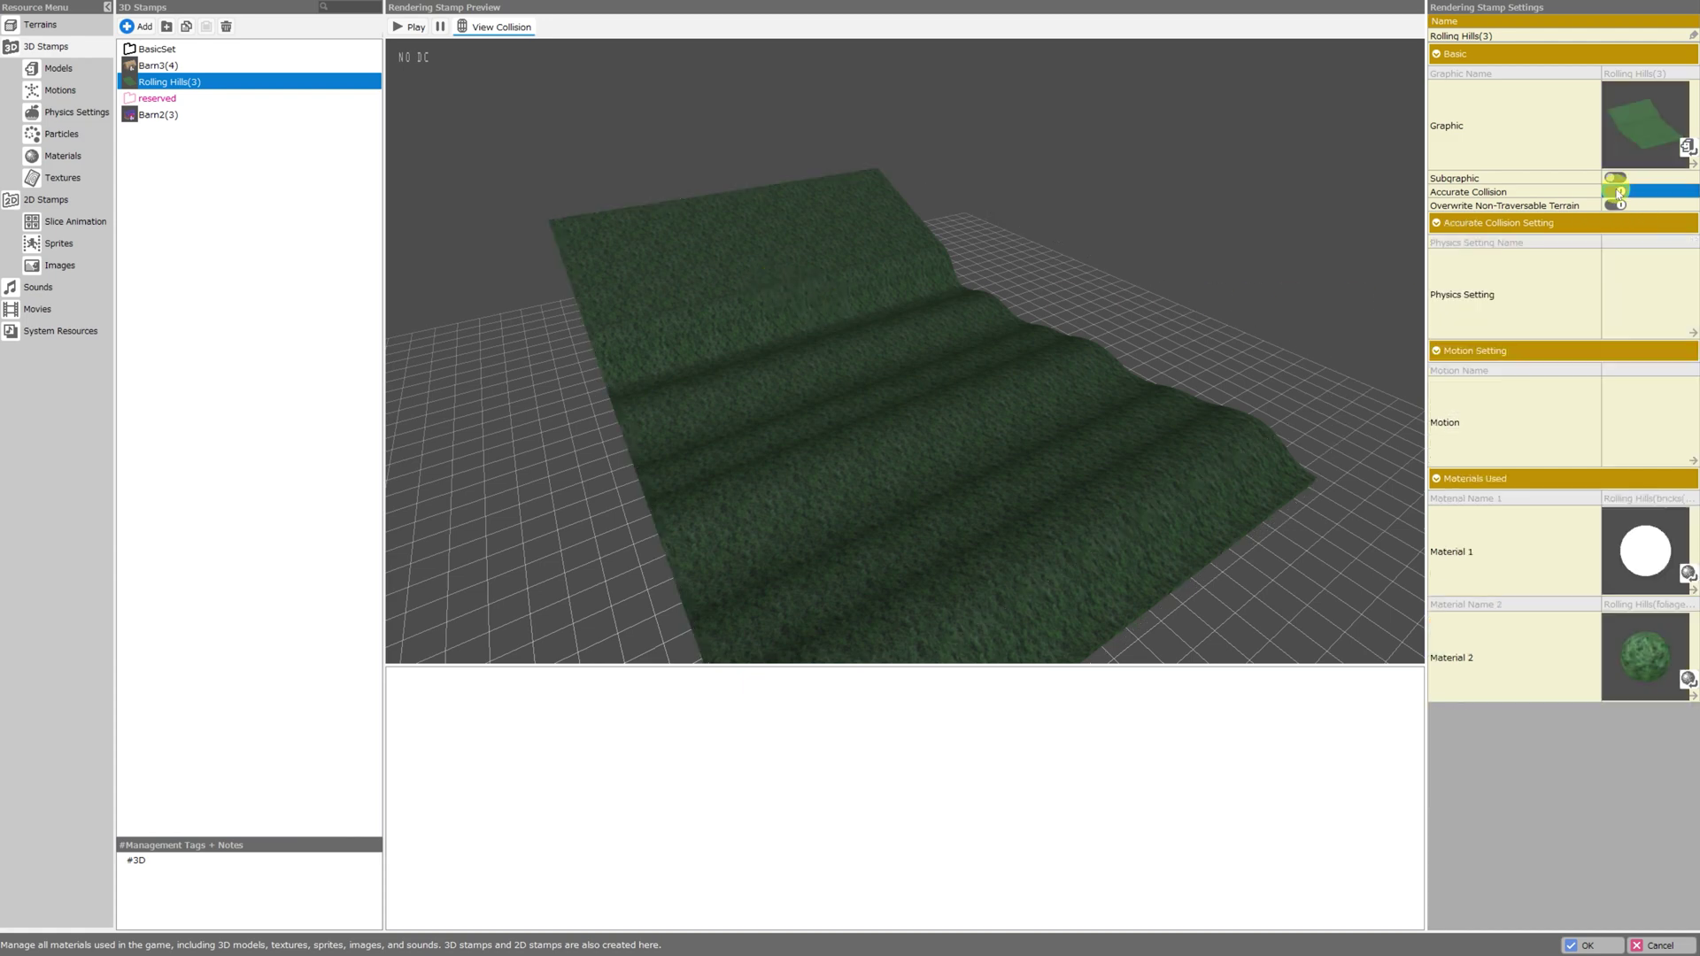
Assign the Rolling Hills(3) model as the stamp's physics setting and inspect its collision mesh
double_click(1650, 290)
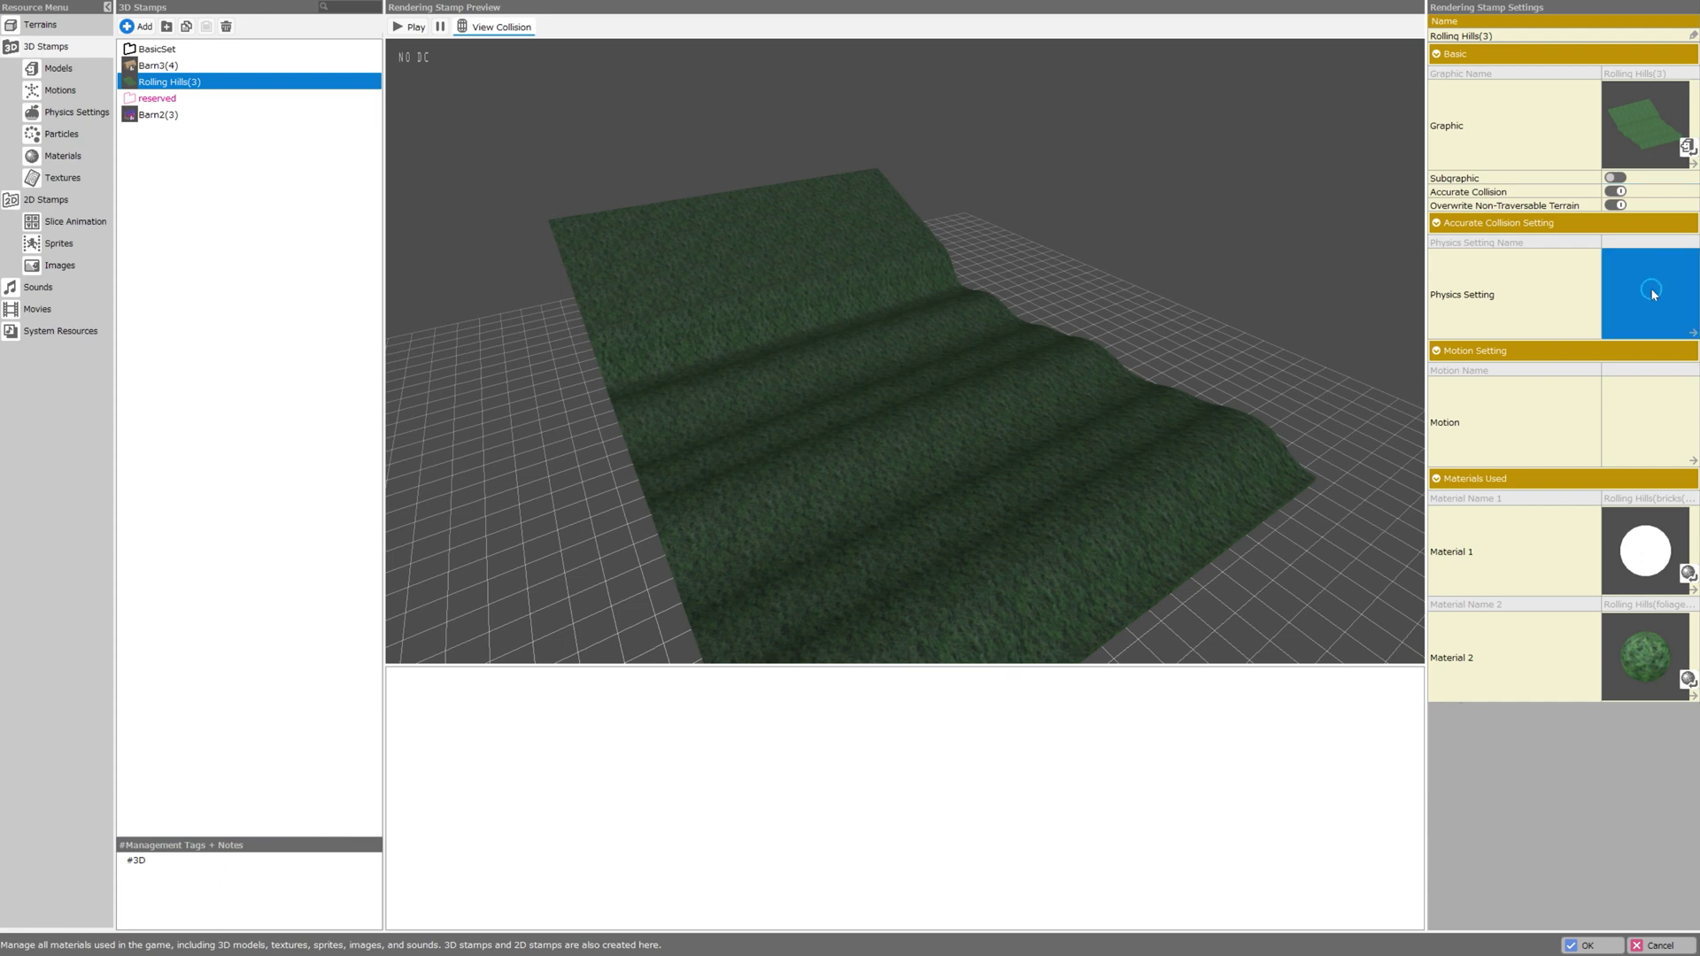
left_click(275, 191)
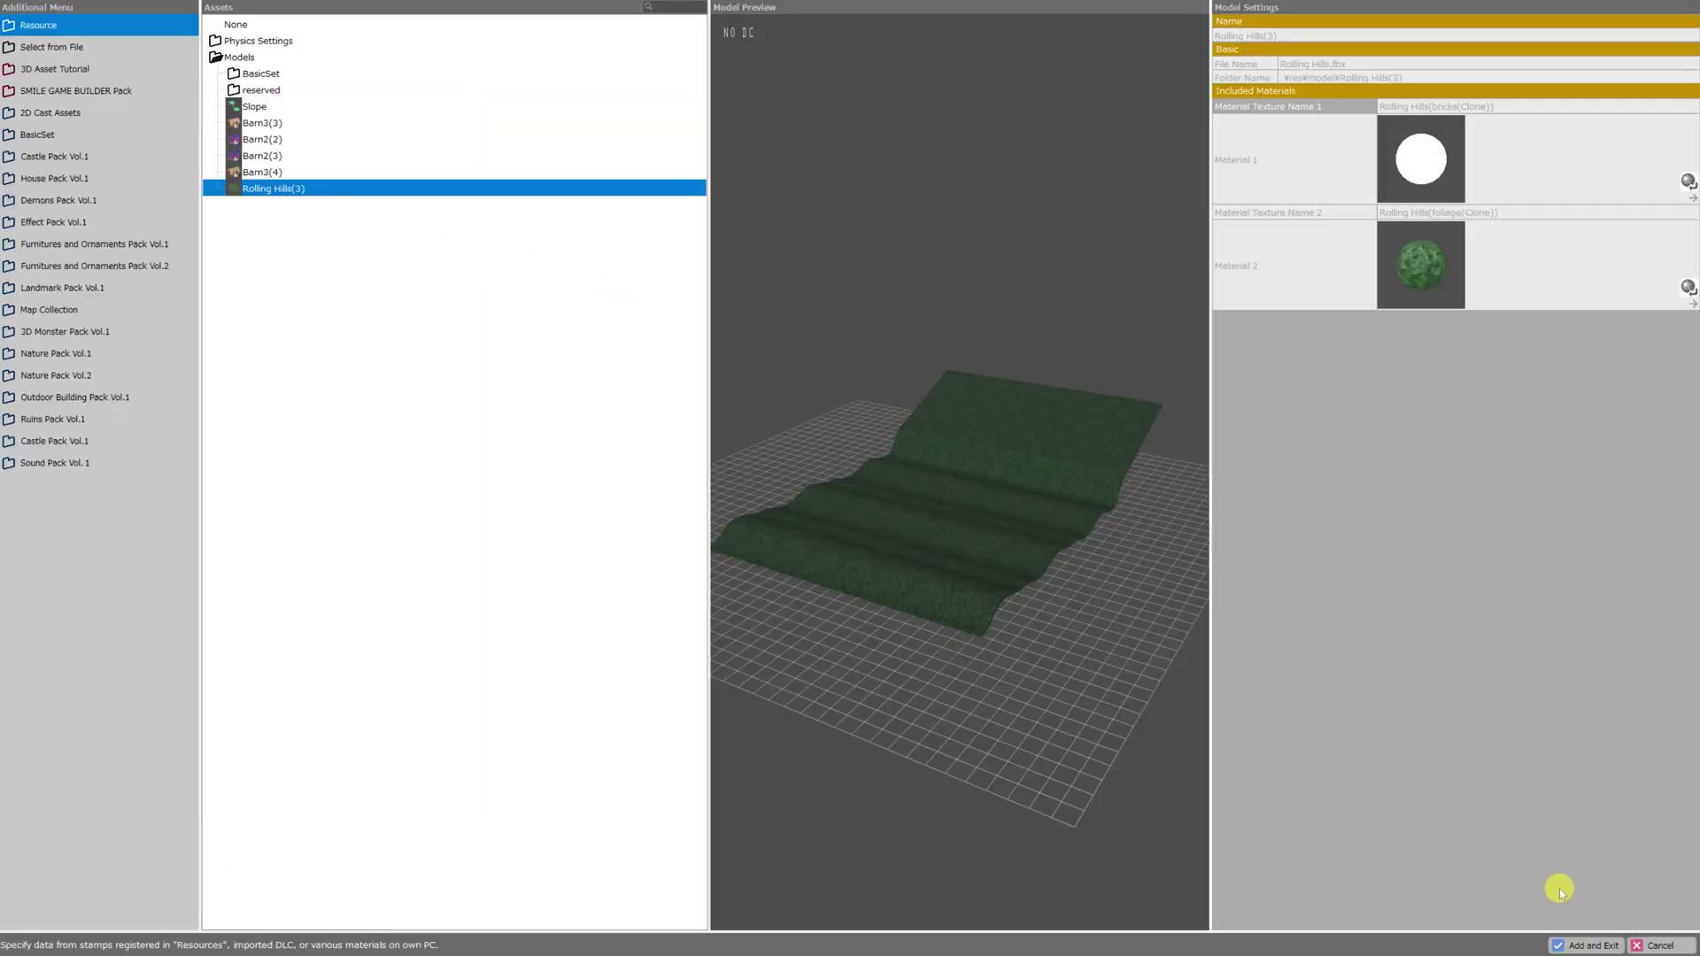
left_click(1592, 946)
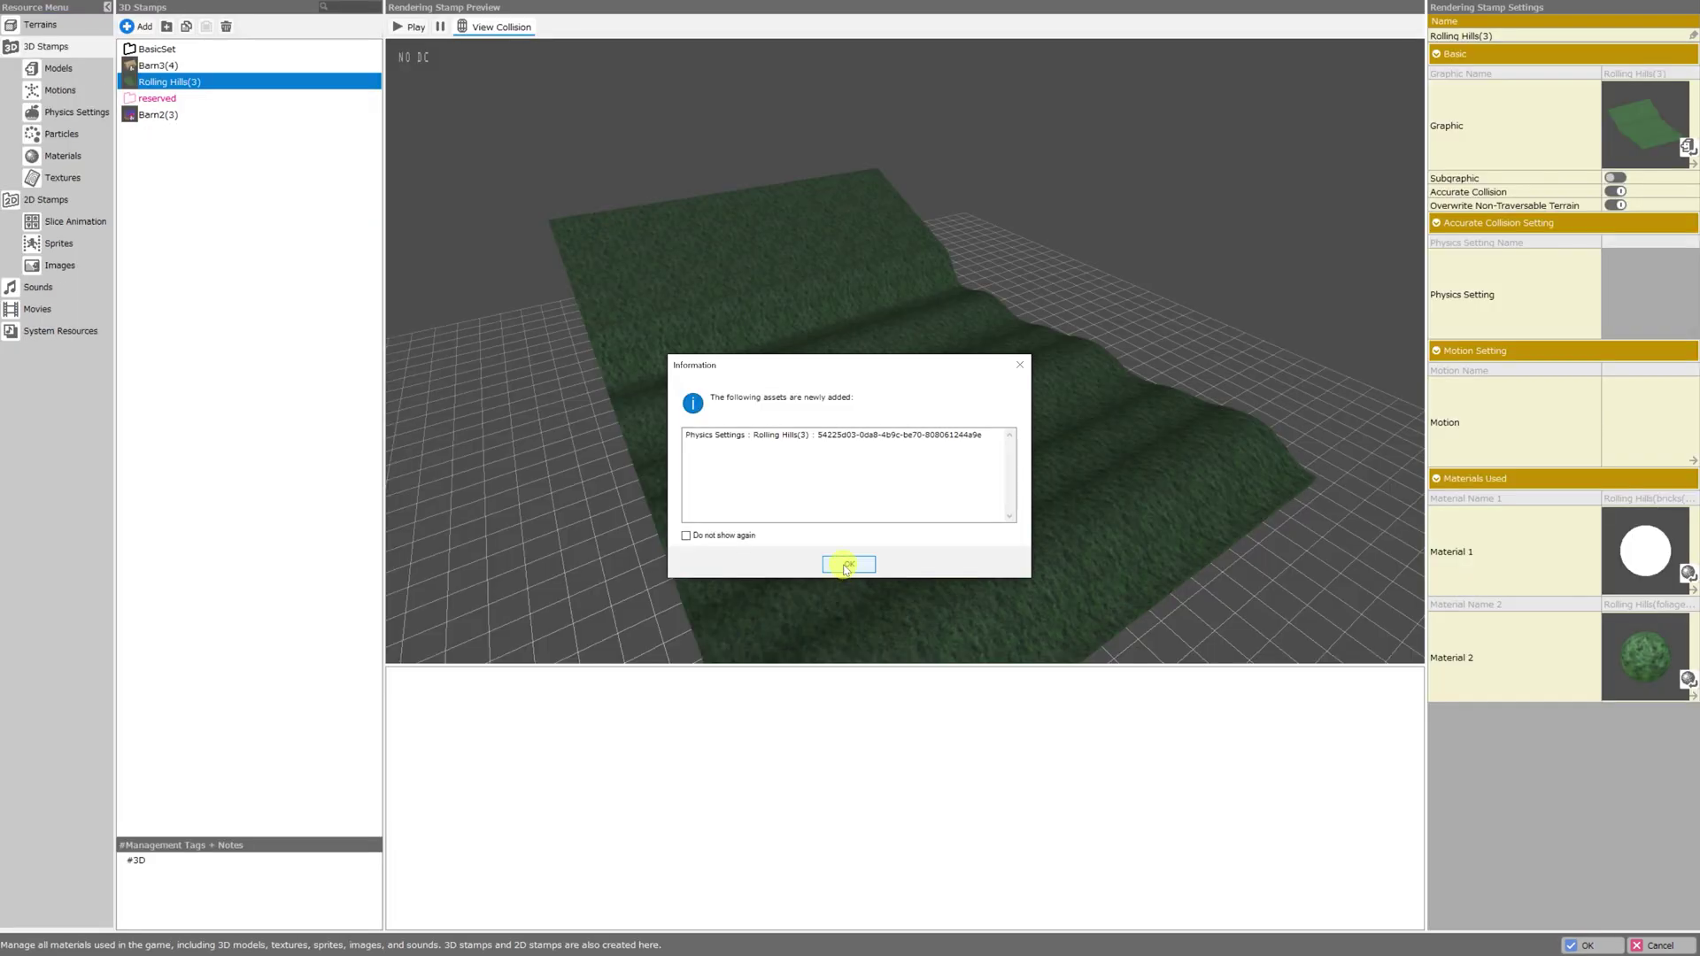
left_click(846, 567)
left_click_drag(1135, 362, 964, 401)
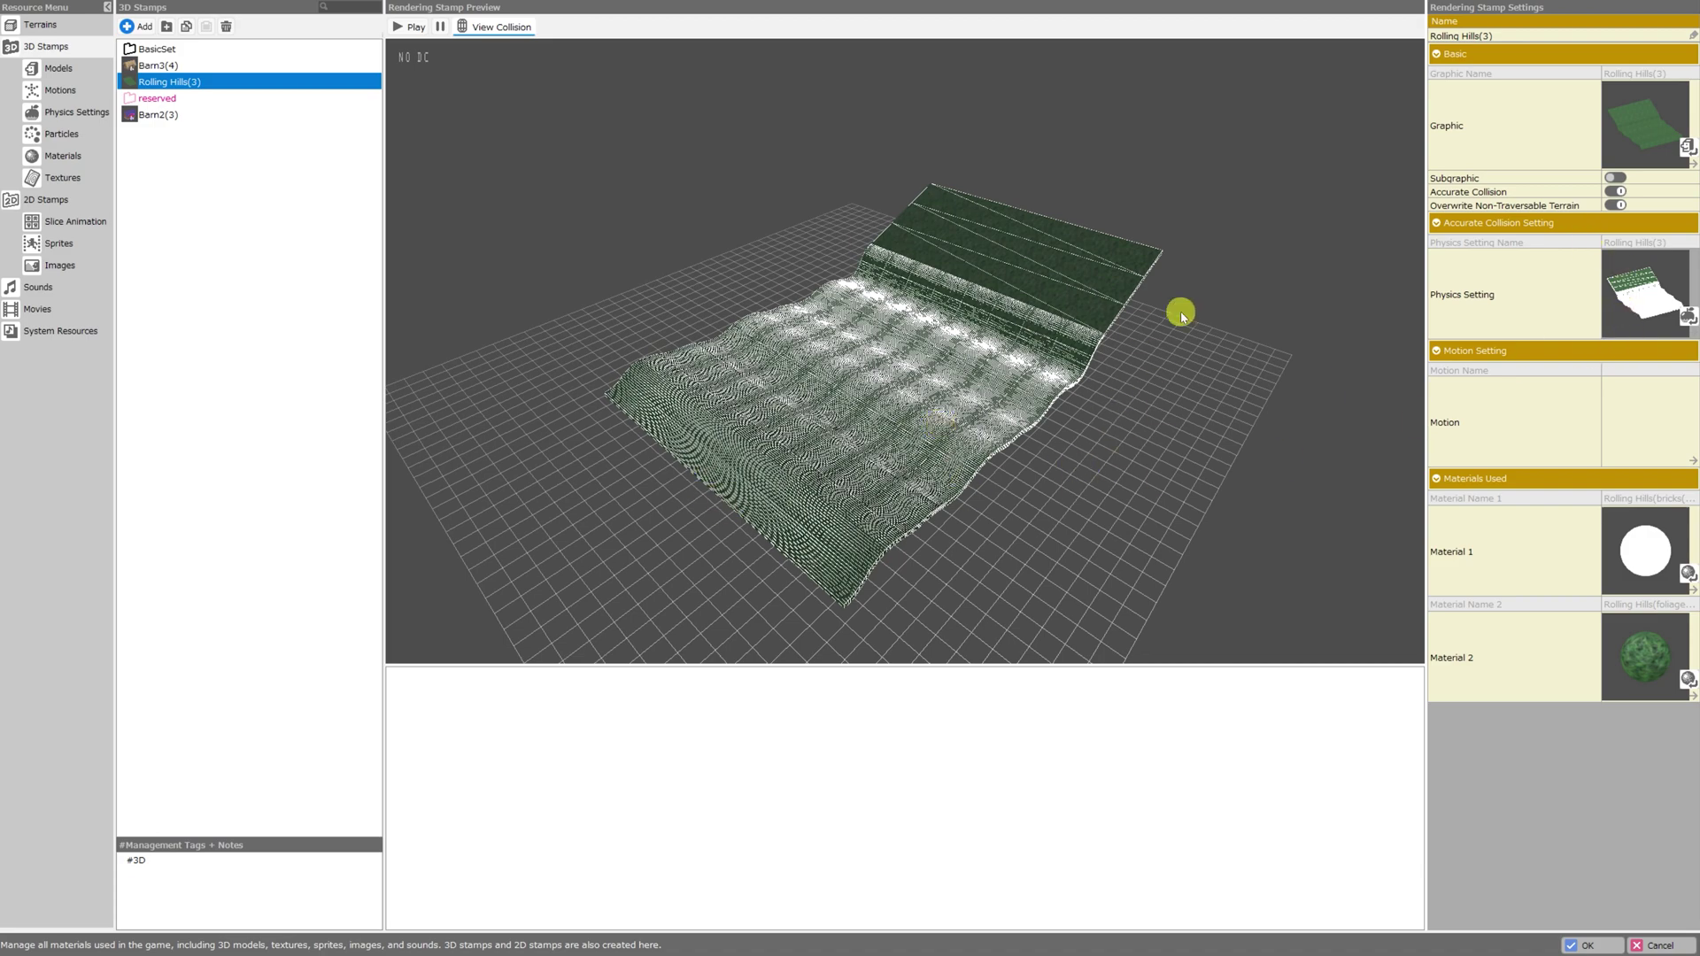
scroll(1182, 403, "up", 3)
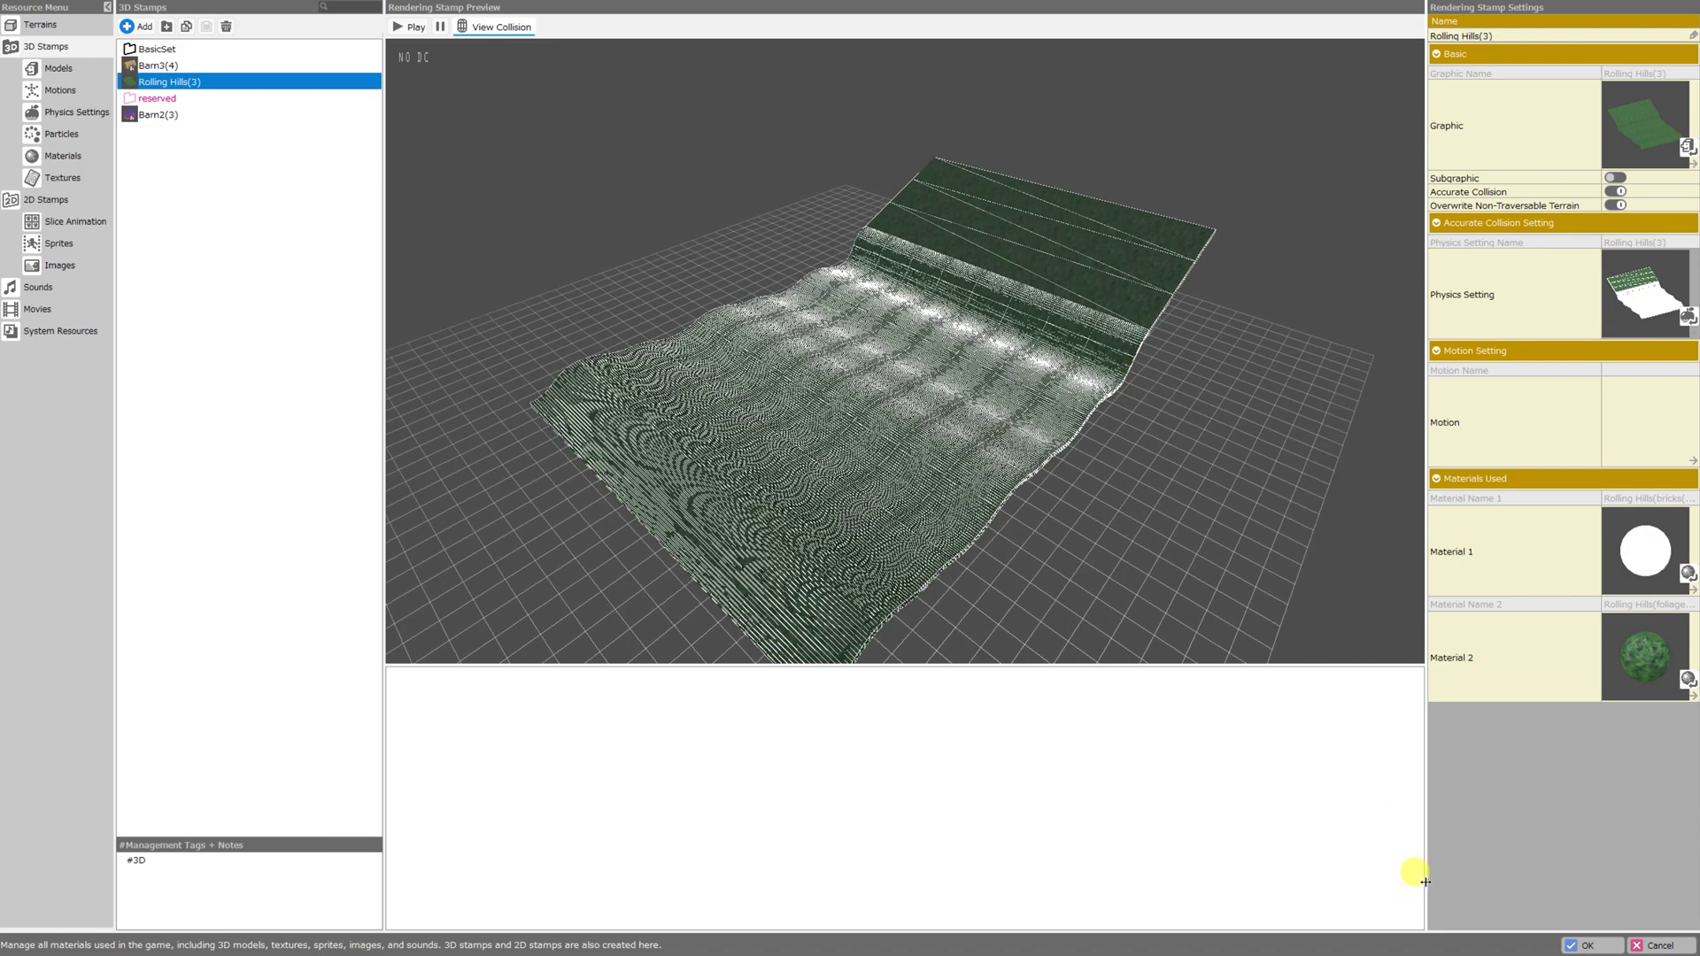
Confirm the resource changes and place the Rolling Hills stamp on the map's grass in front of the cliff
left_click(1586, 946)
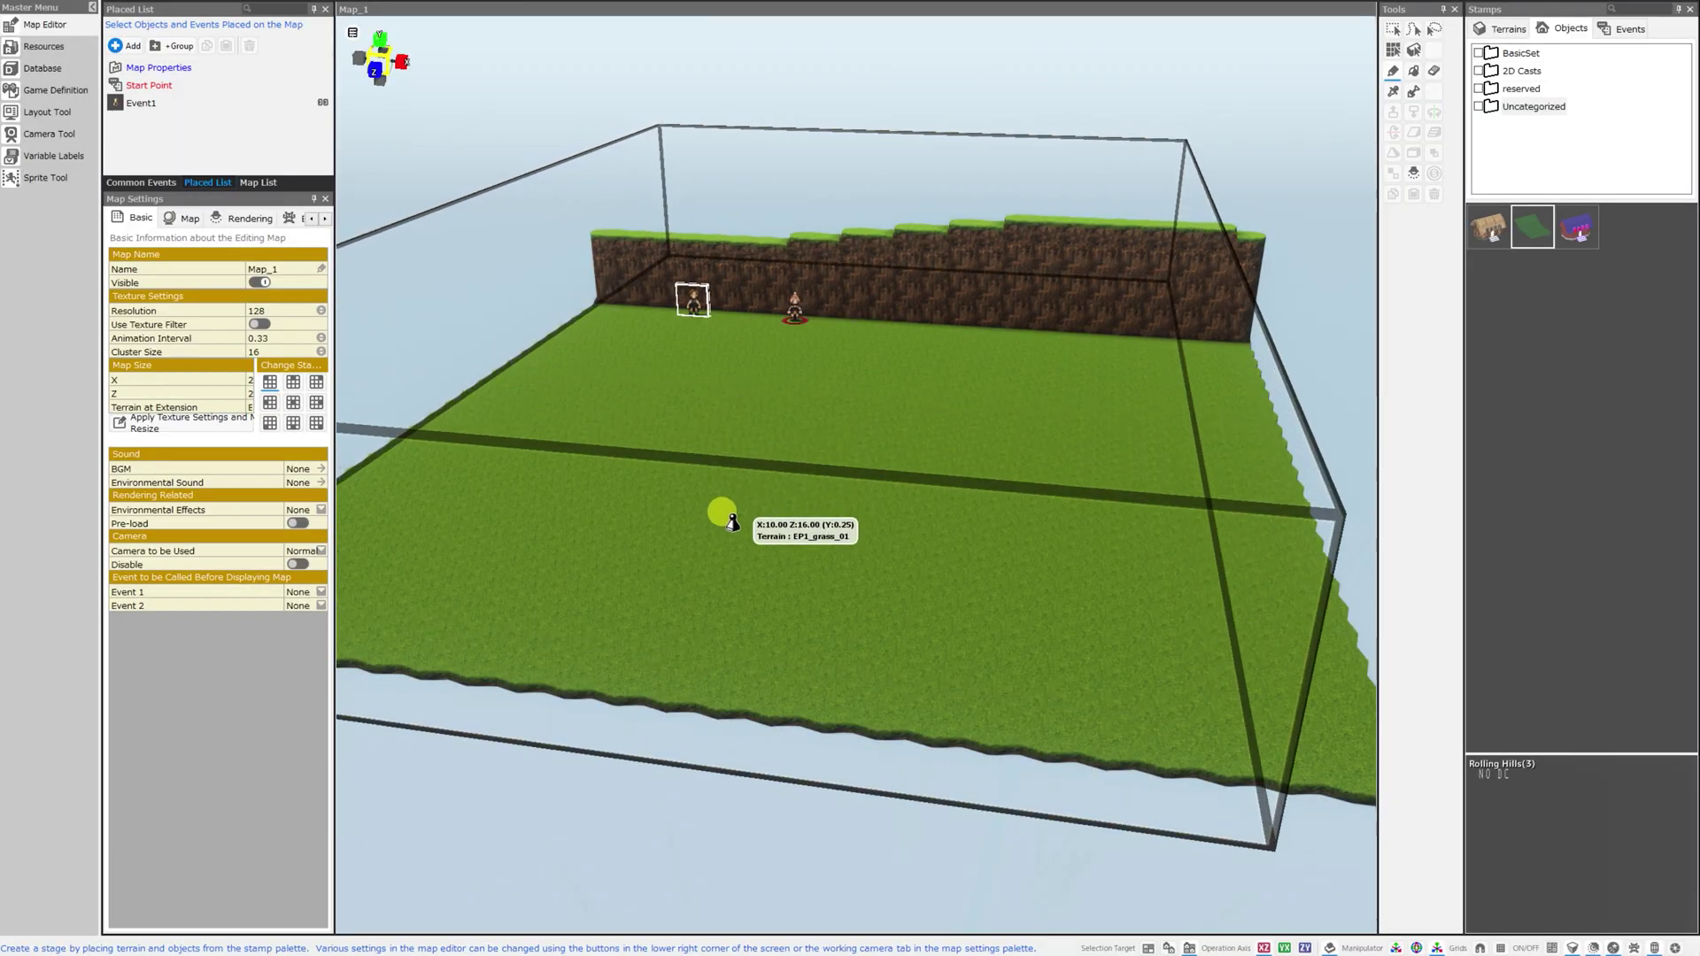
left_click(712, 514)
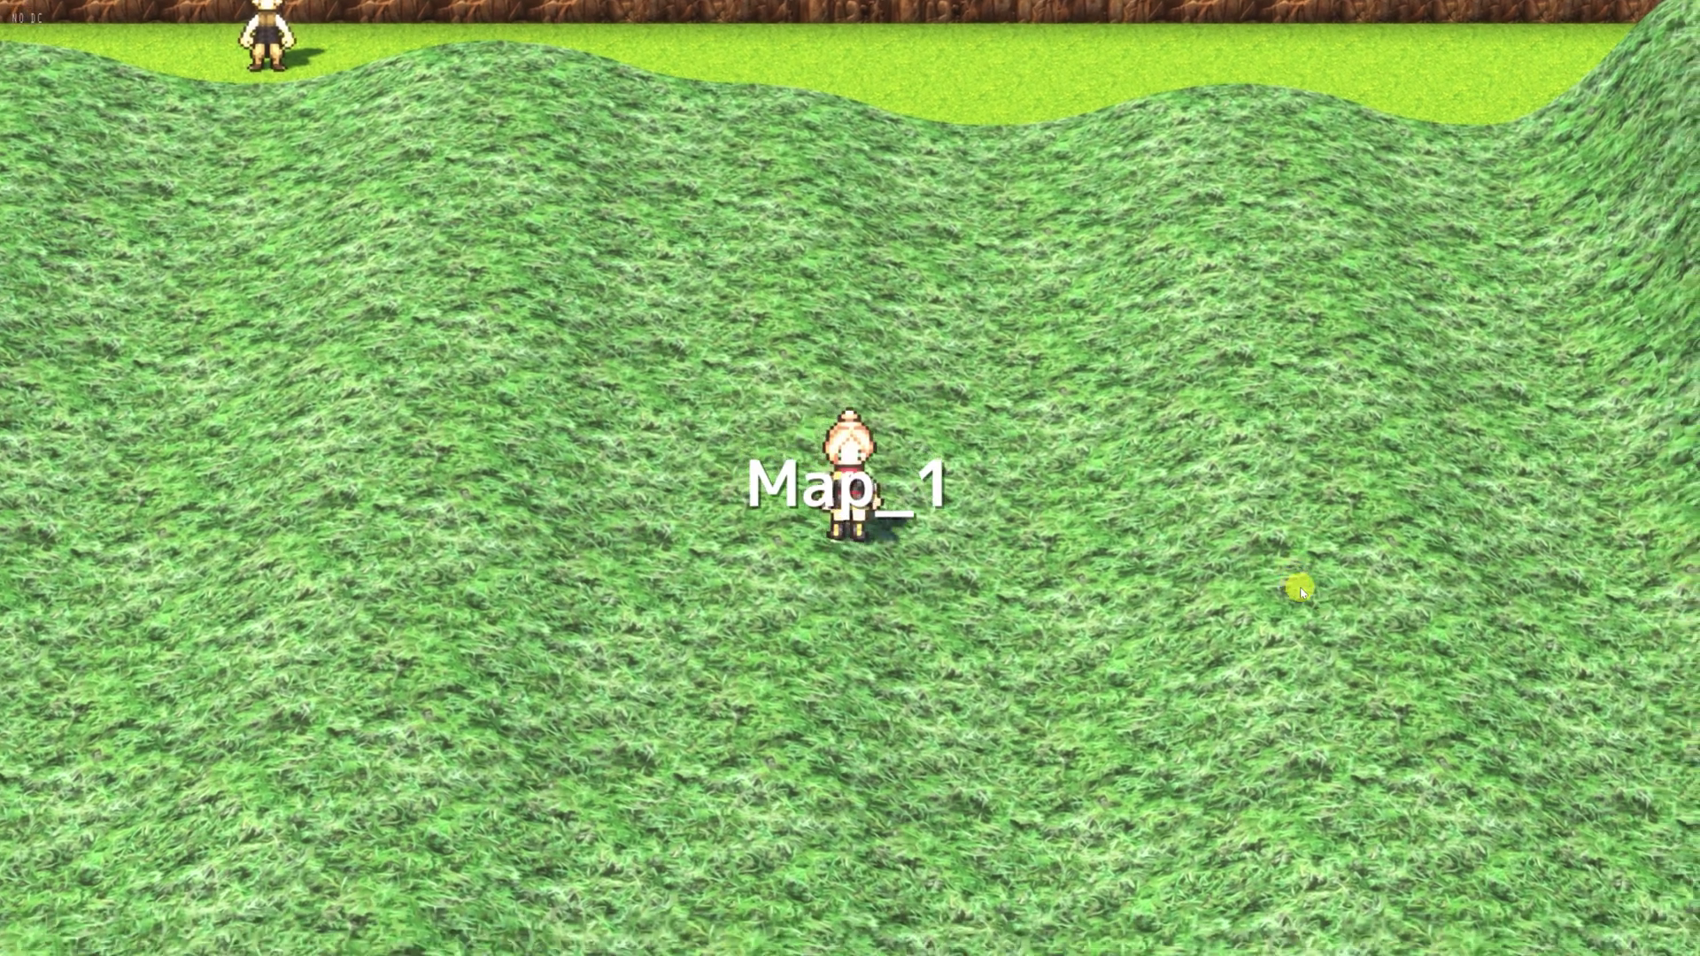
Test the hills' collision in play by lowering the camera angle and walking the character back and forth across the rolling ridges
mouse_move(1298, 588)
middle_mouse_down()
mouse_move(1284, 531)
mouse_move(1297, 576)
middle_mouse_up()
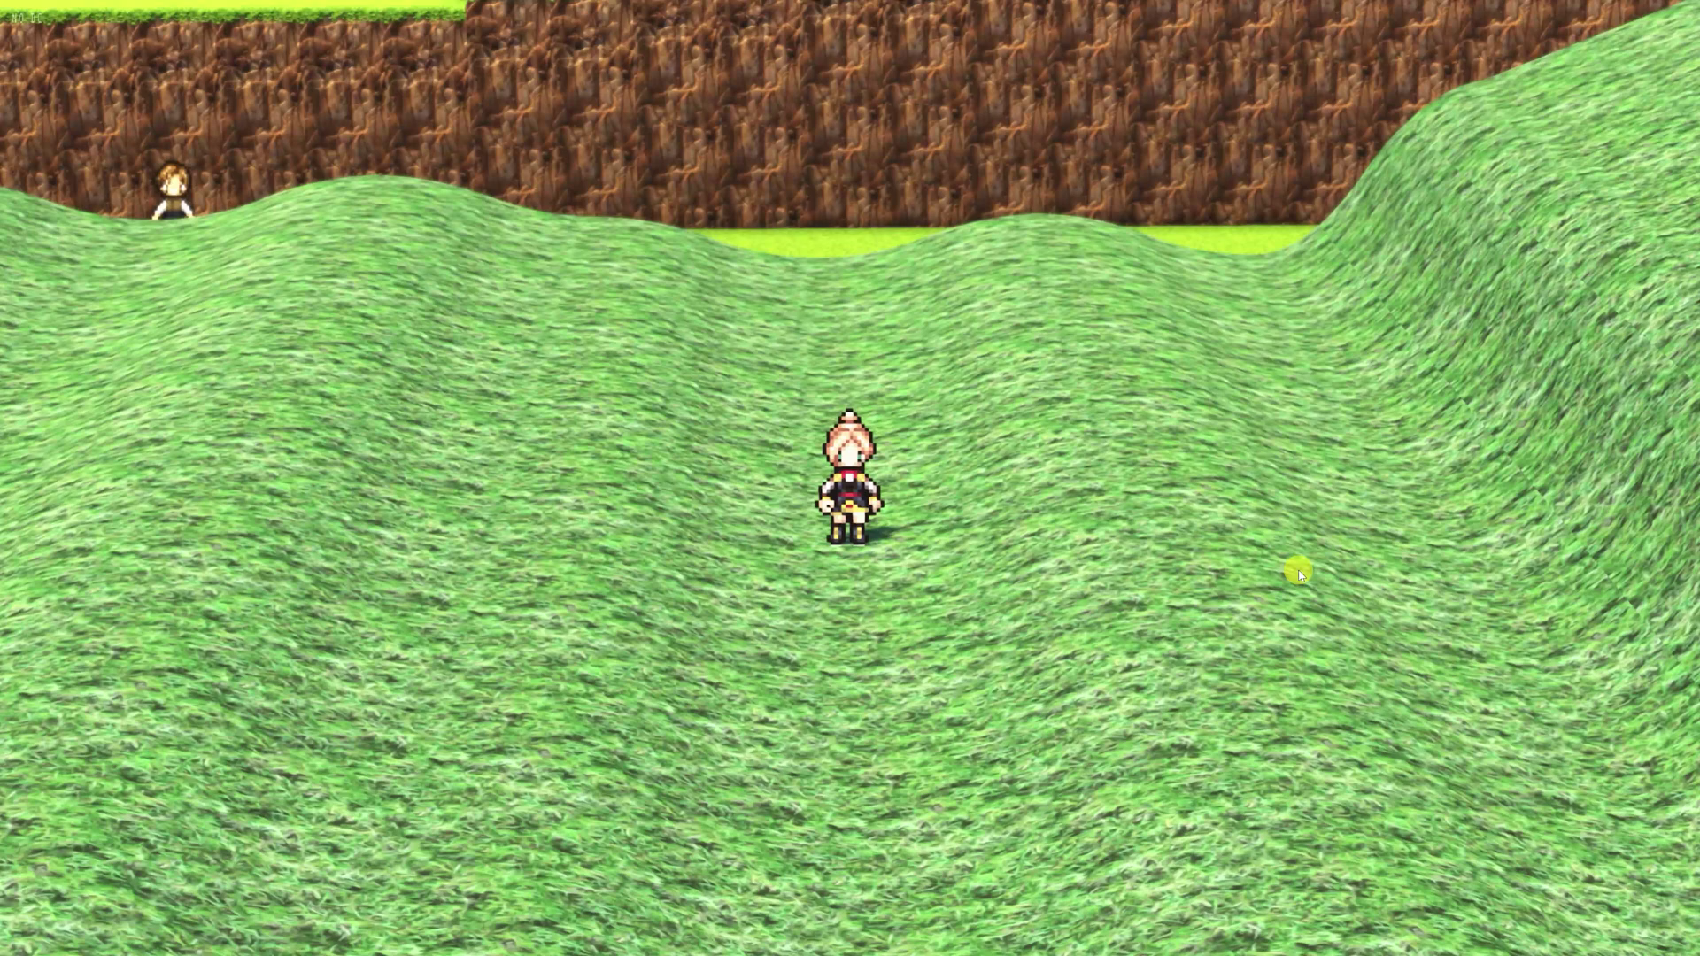
key("Left")
key("Up")
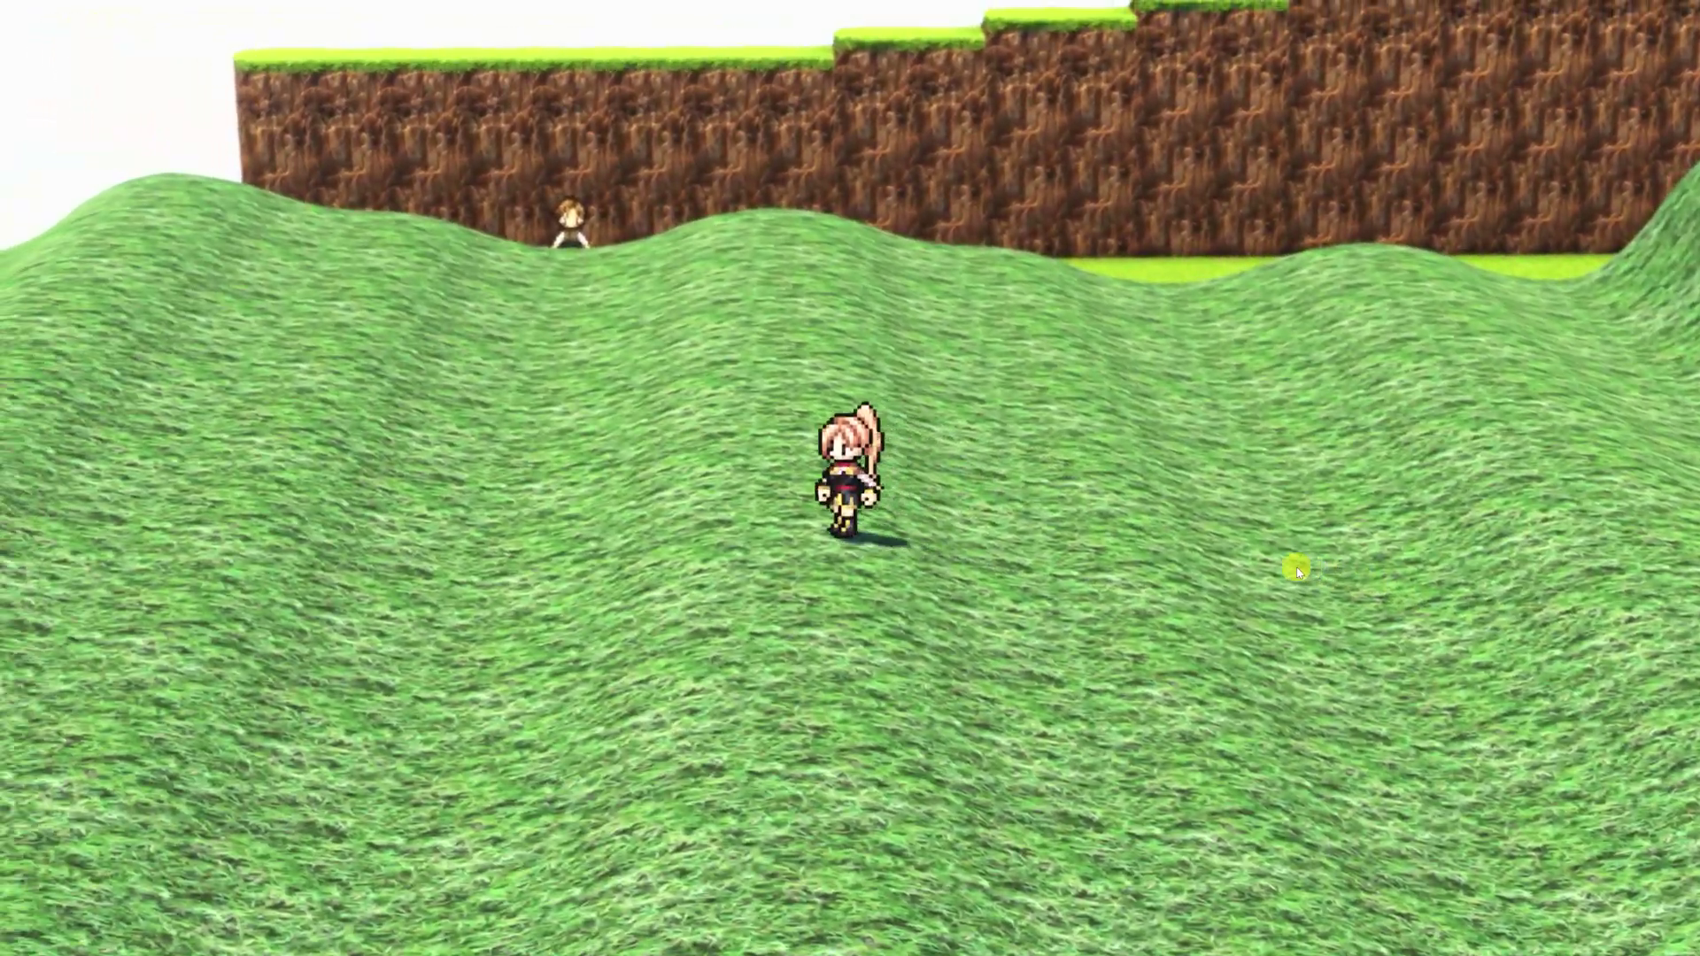
key("Down")
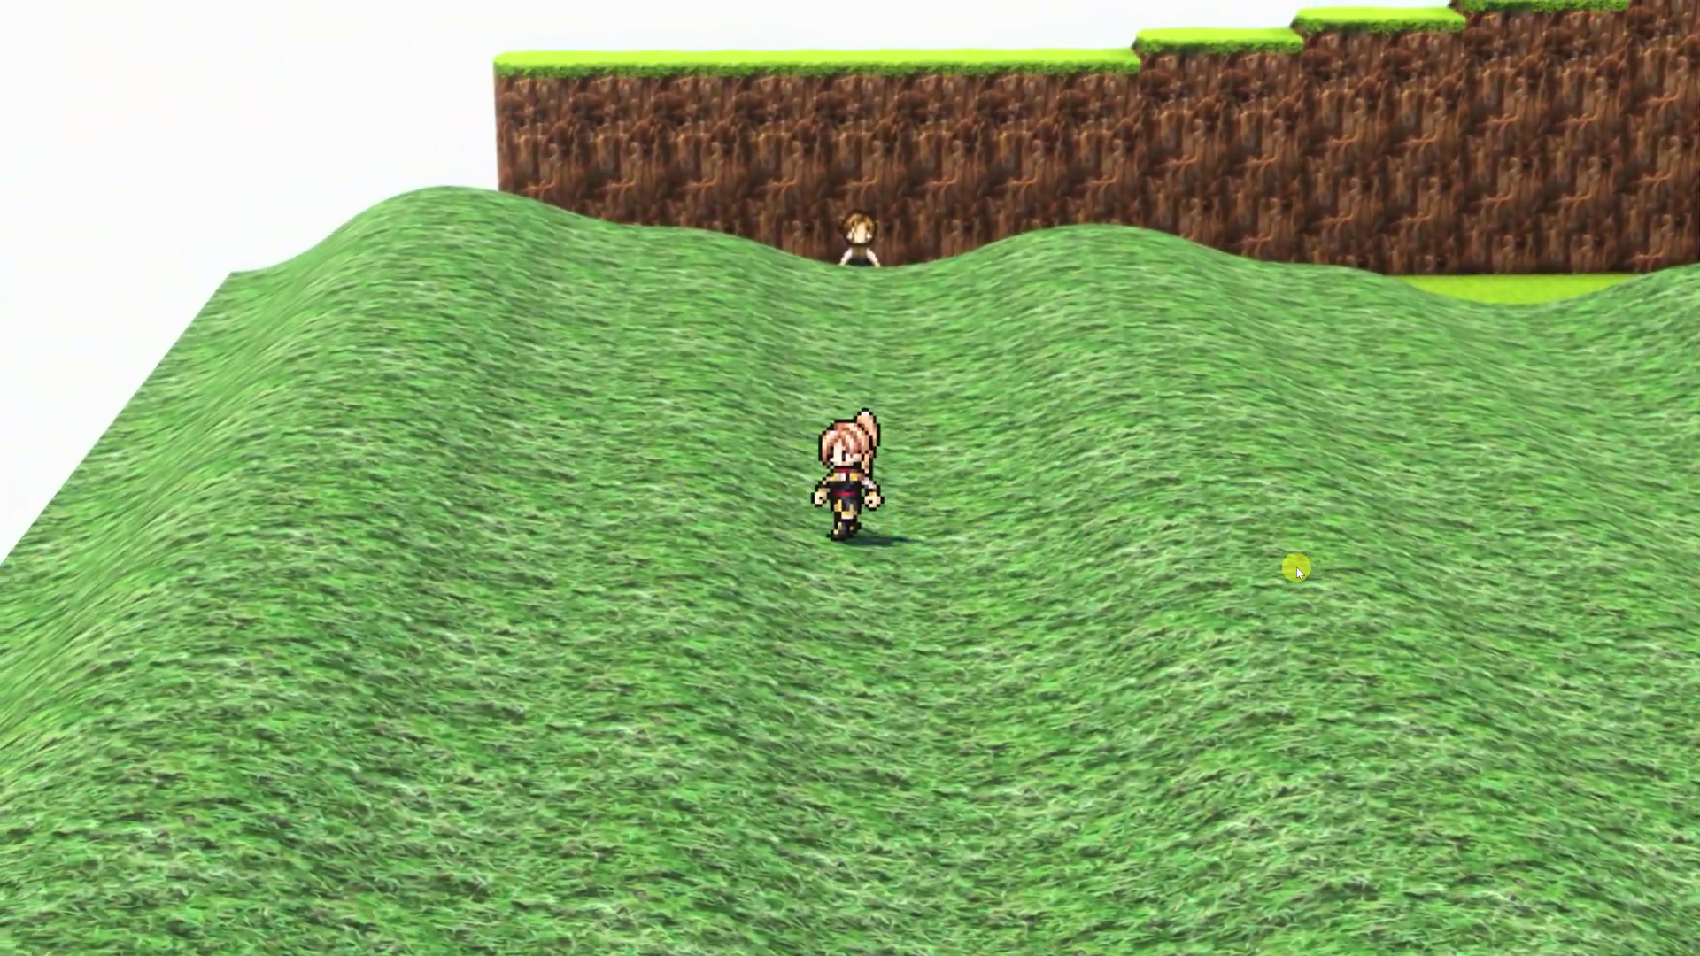
key("Right")
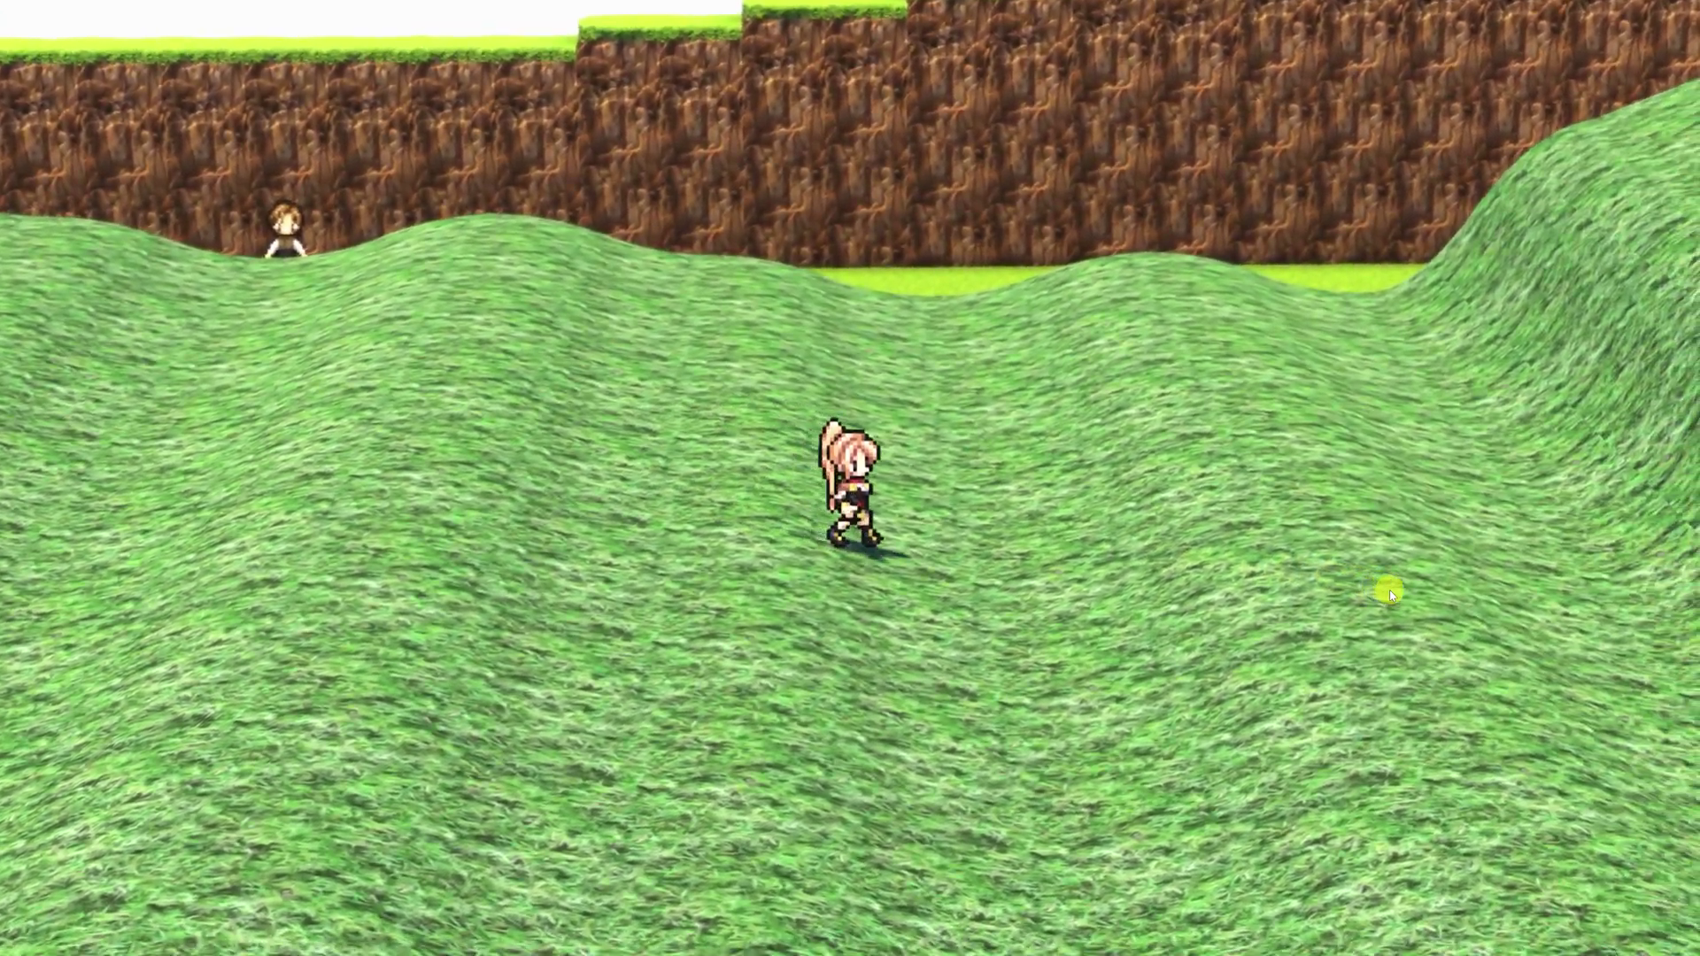
Test the steep slope by walking the character up onto the high ground and back down into the valley
key("Up")
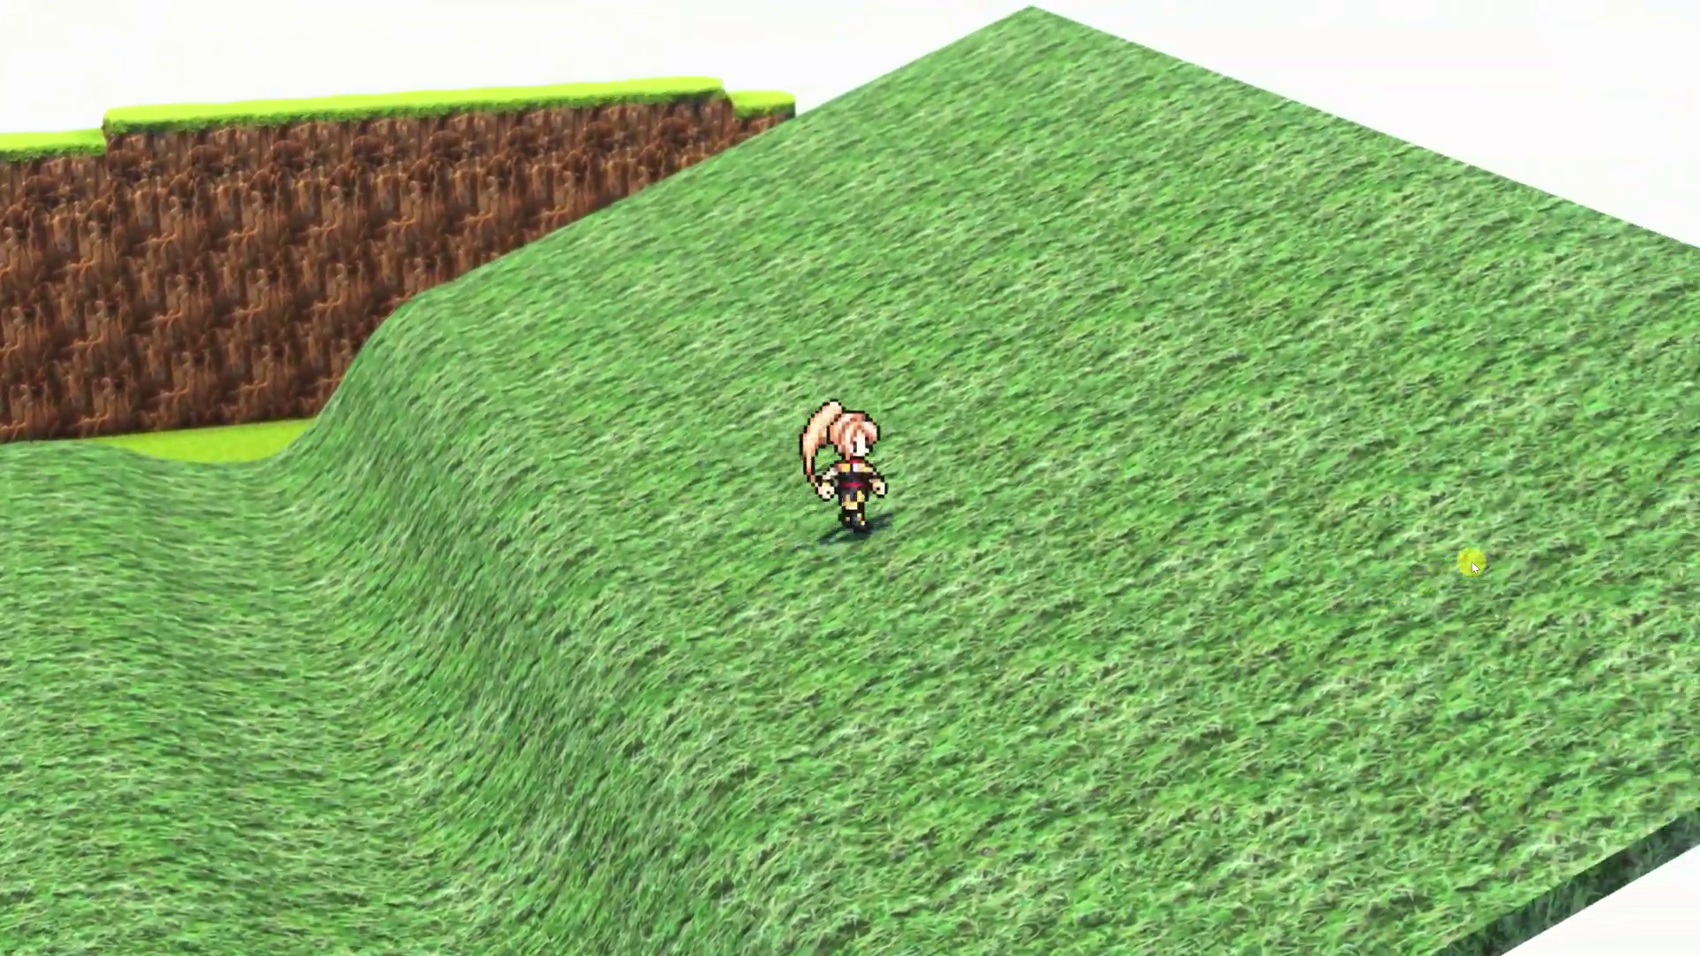
key("Down")
key("Up")
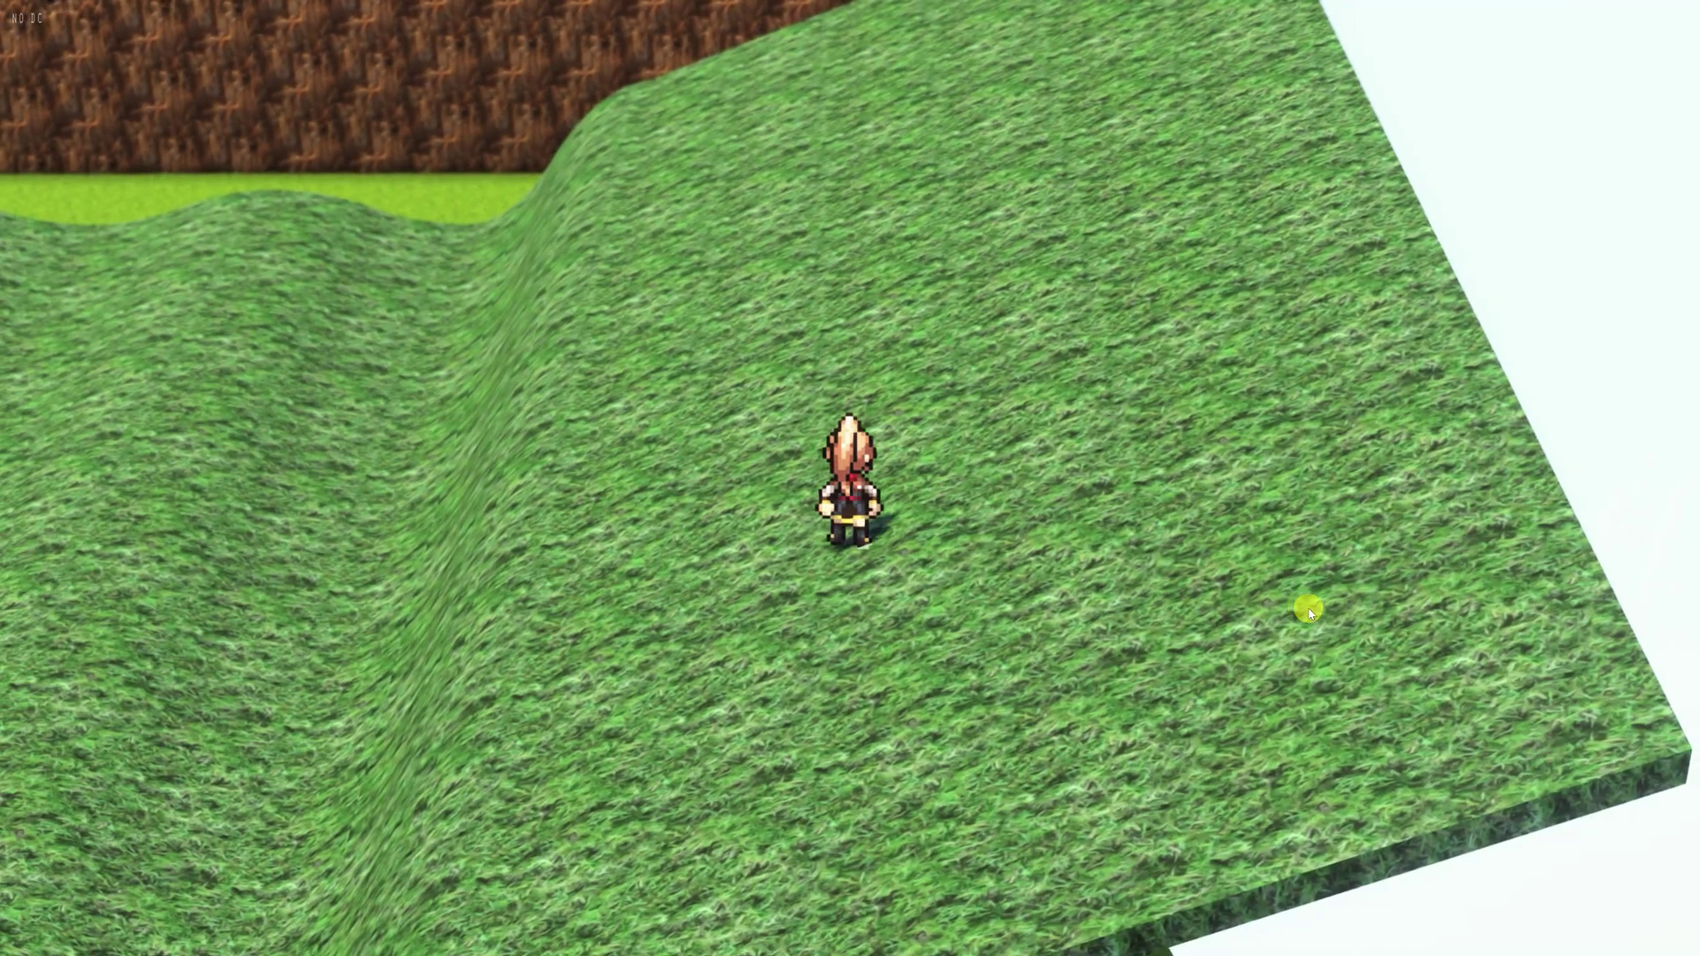
key("Left")
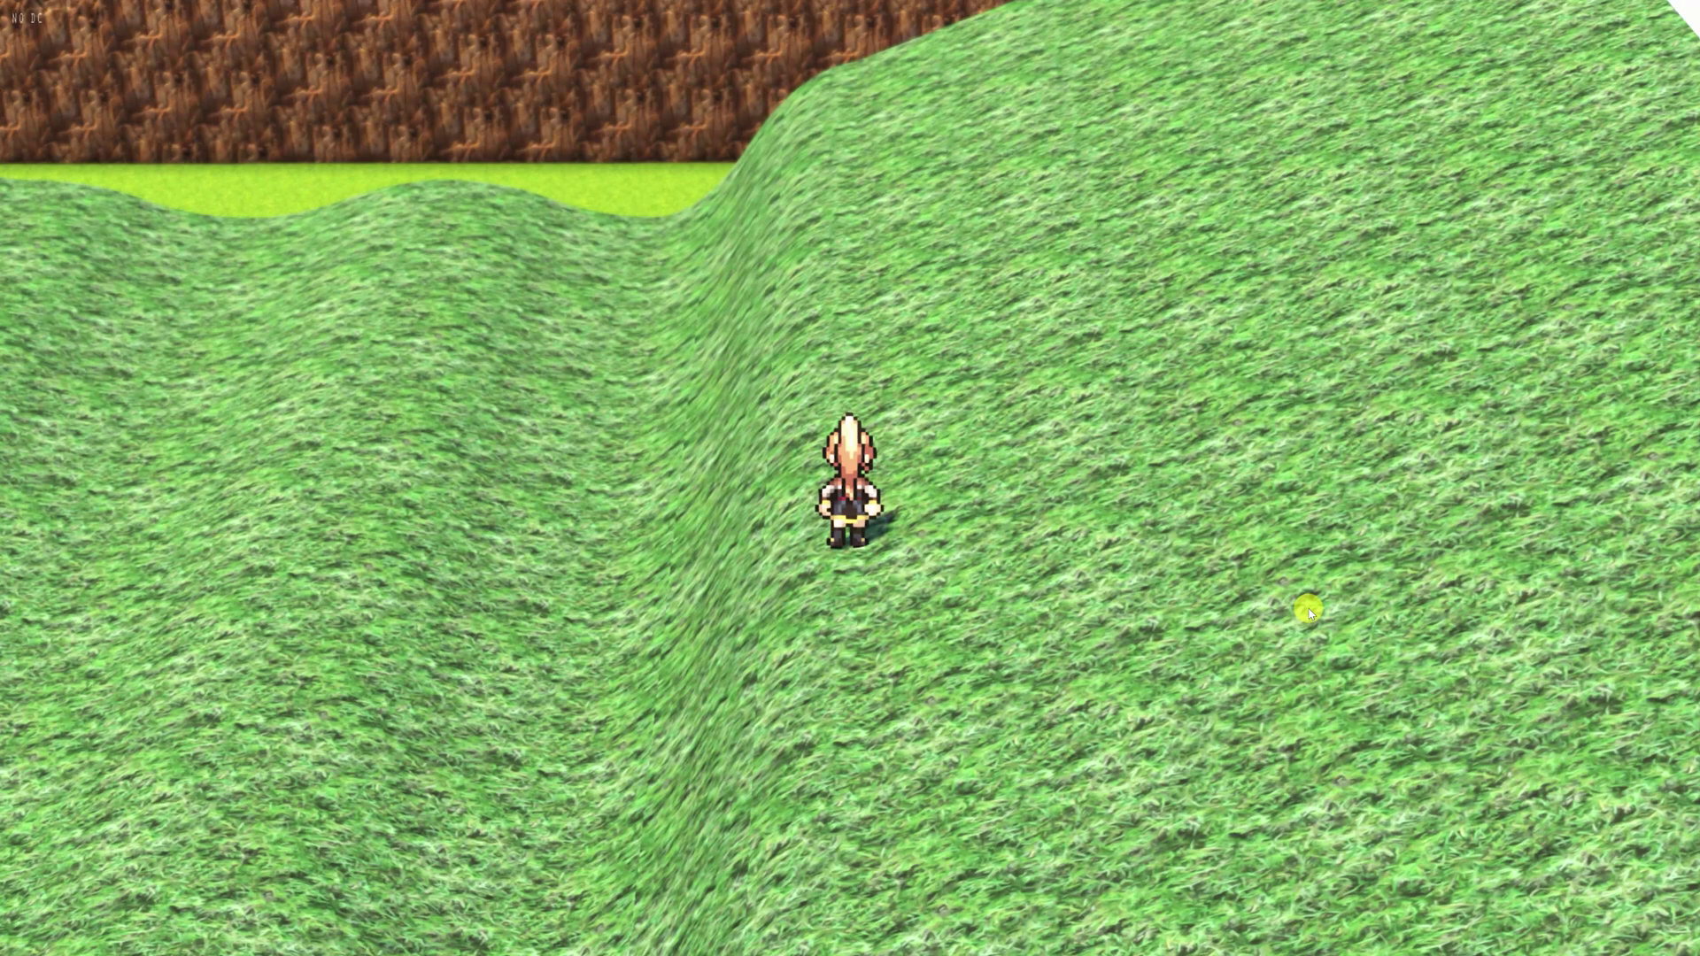
key("Up")
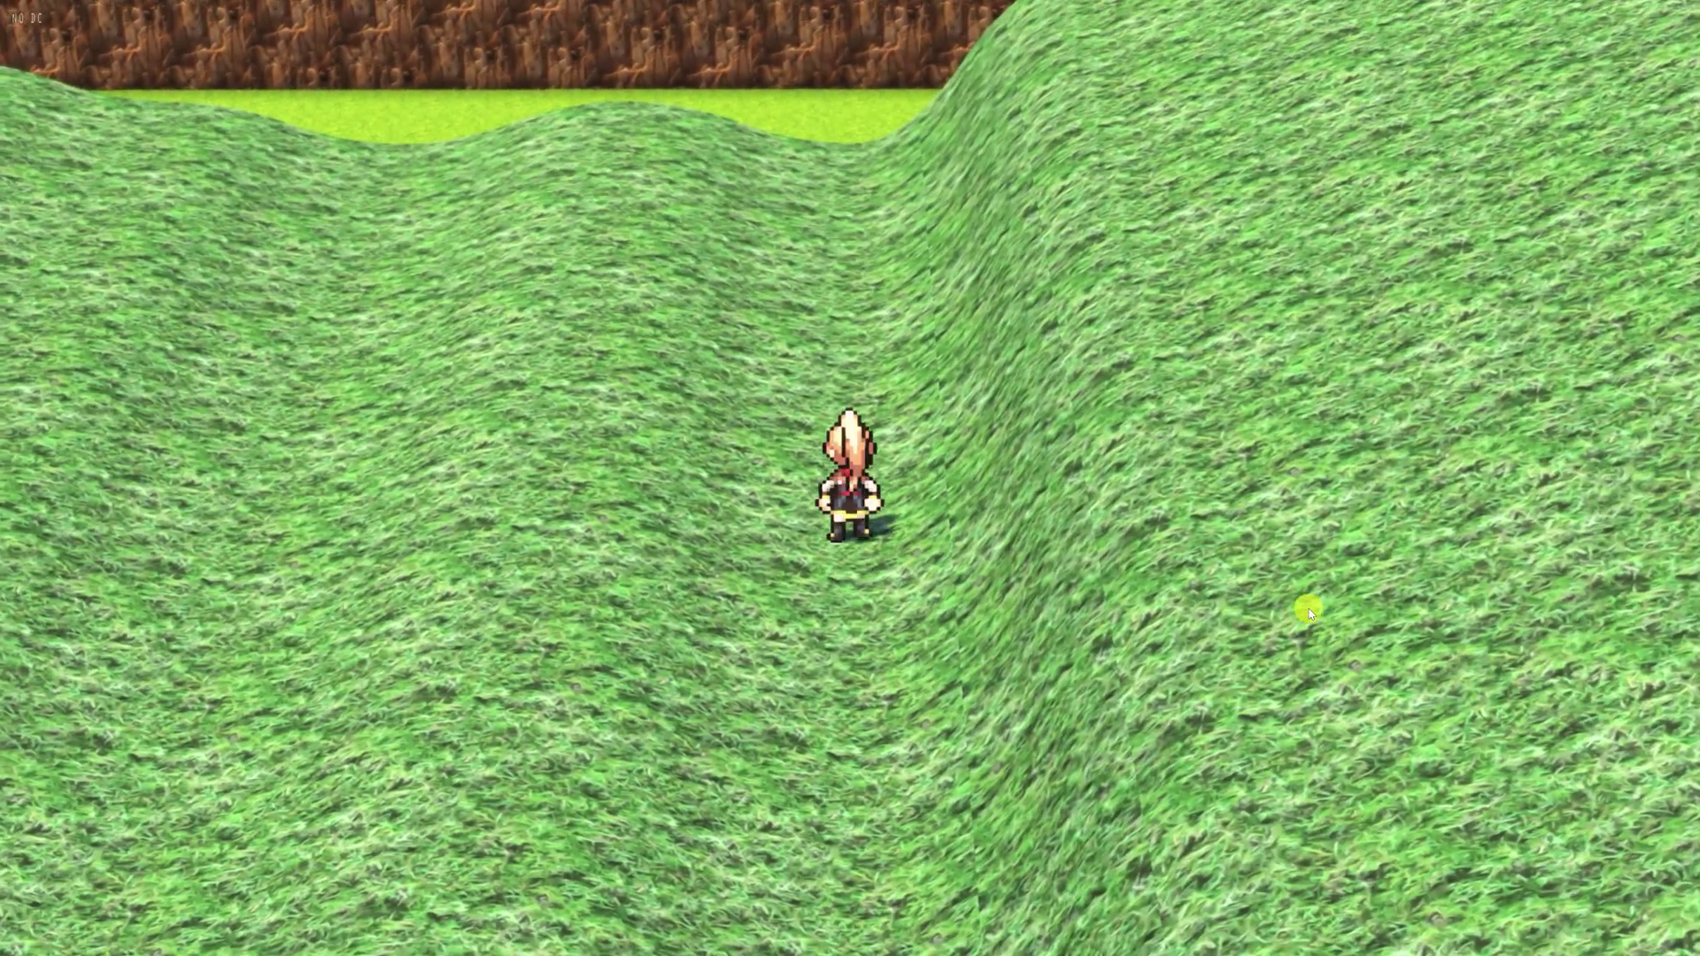
key("Up")
key("Left")
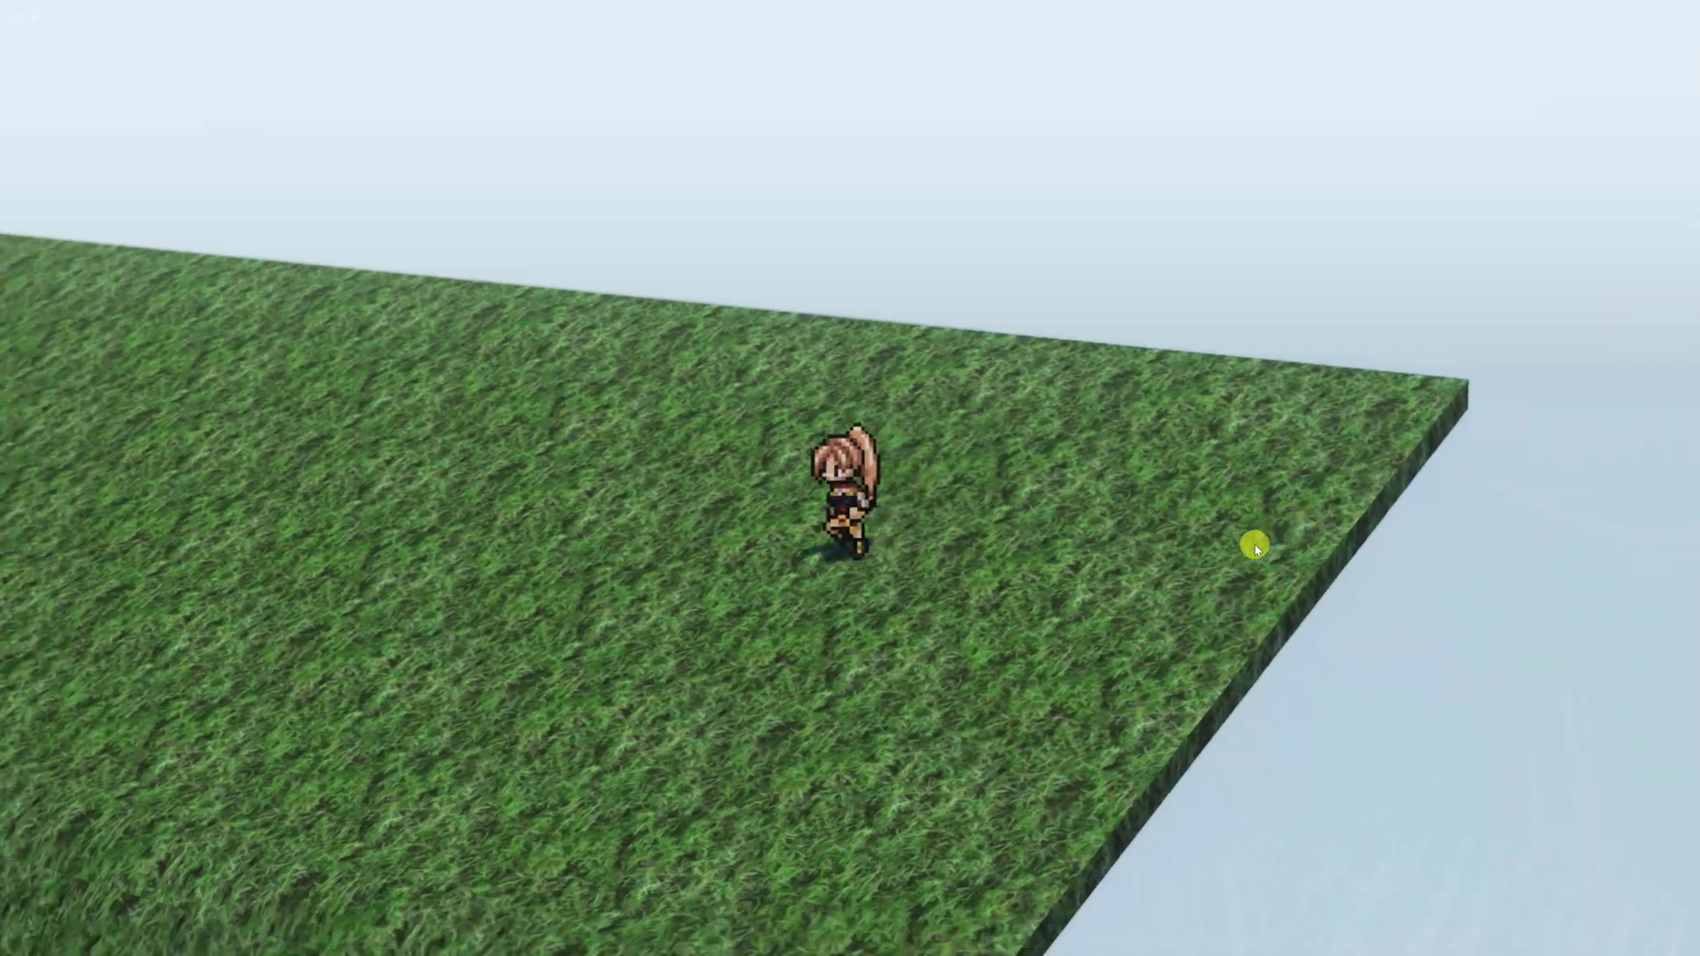
Jump the character off the high plateau onto the lower hills and walk on across the ridges to test landing
key("Up")
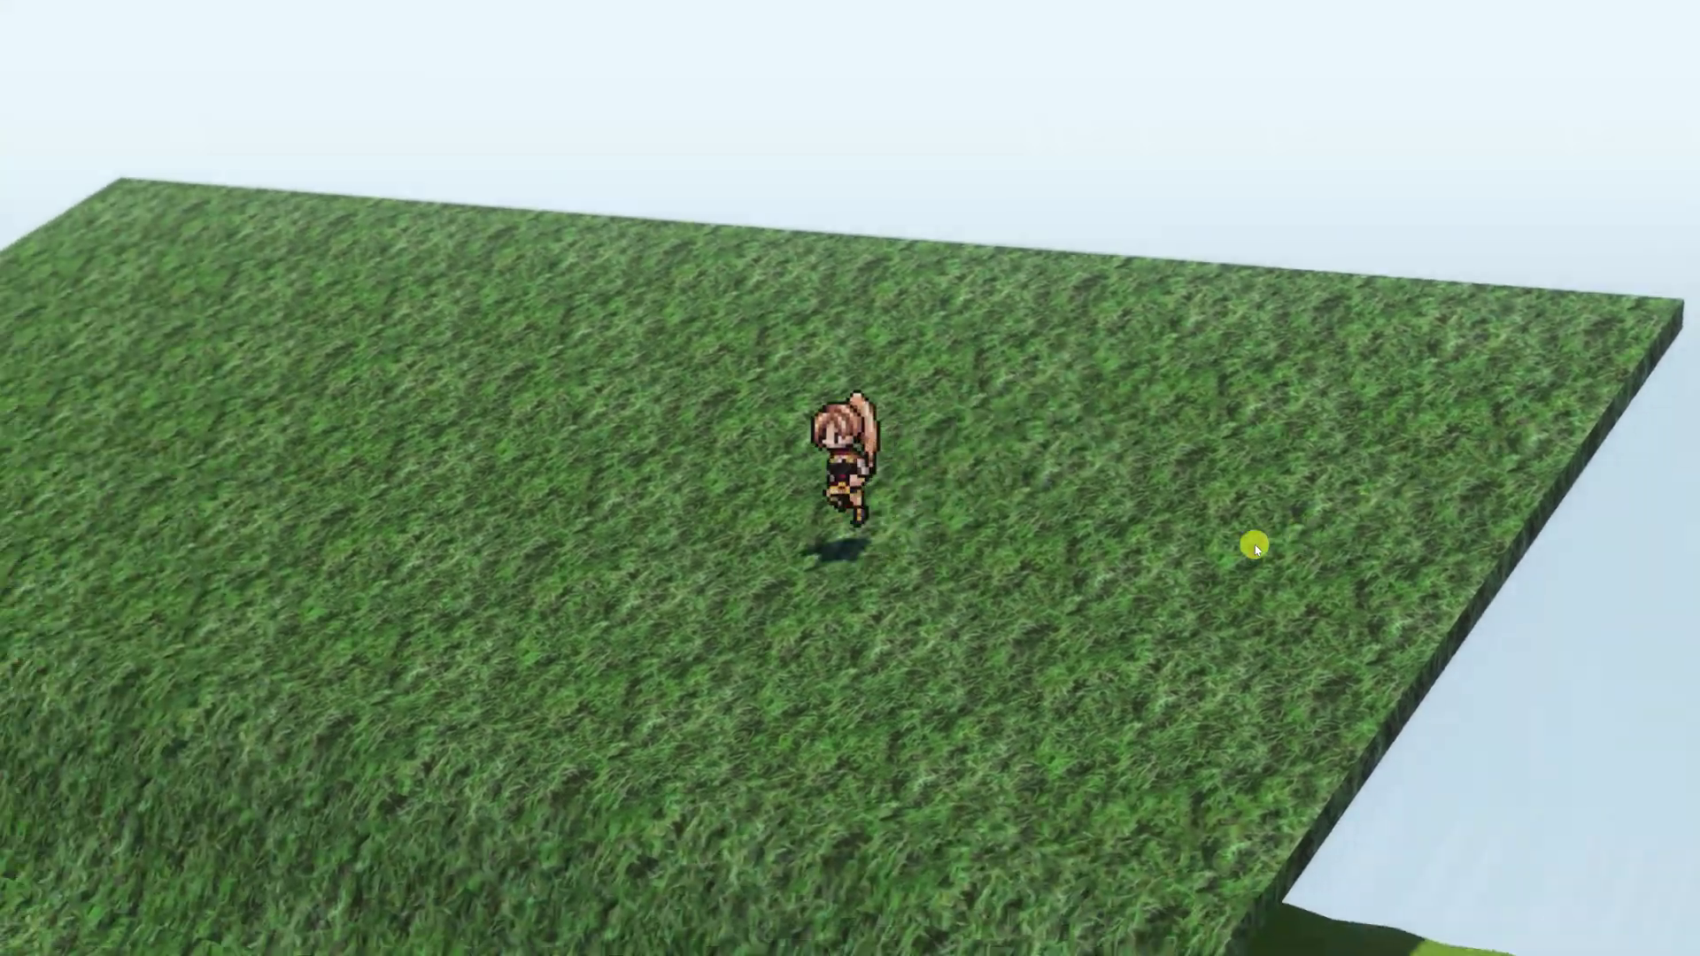
key("space")
key("Left")
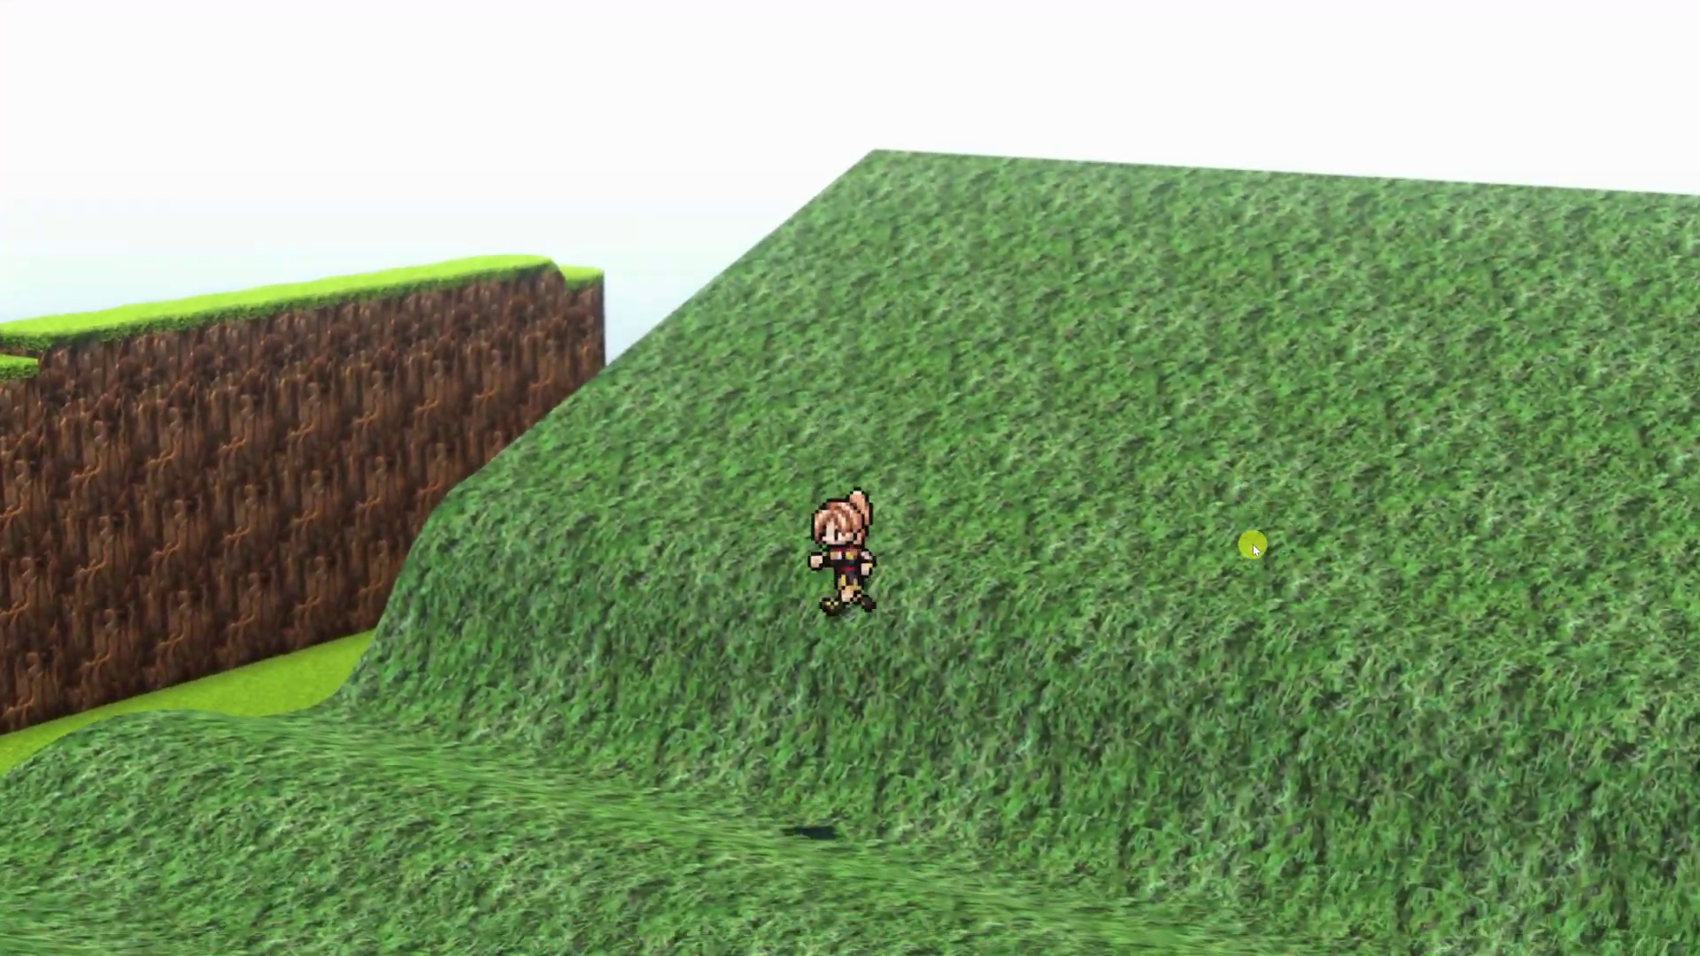
key("space")
key("Down")
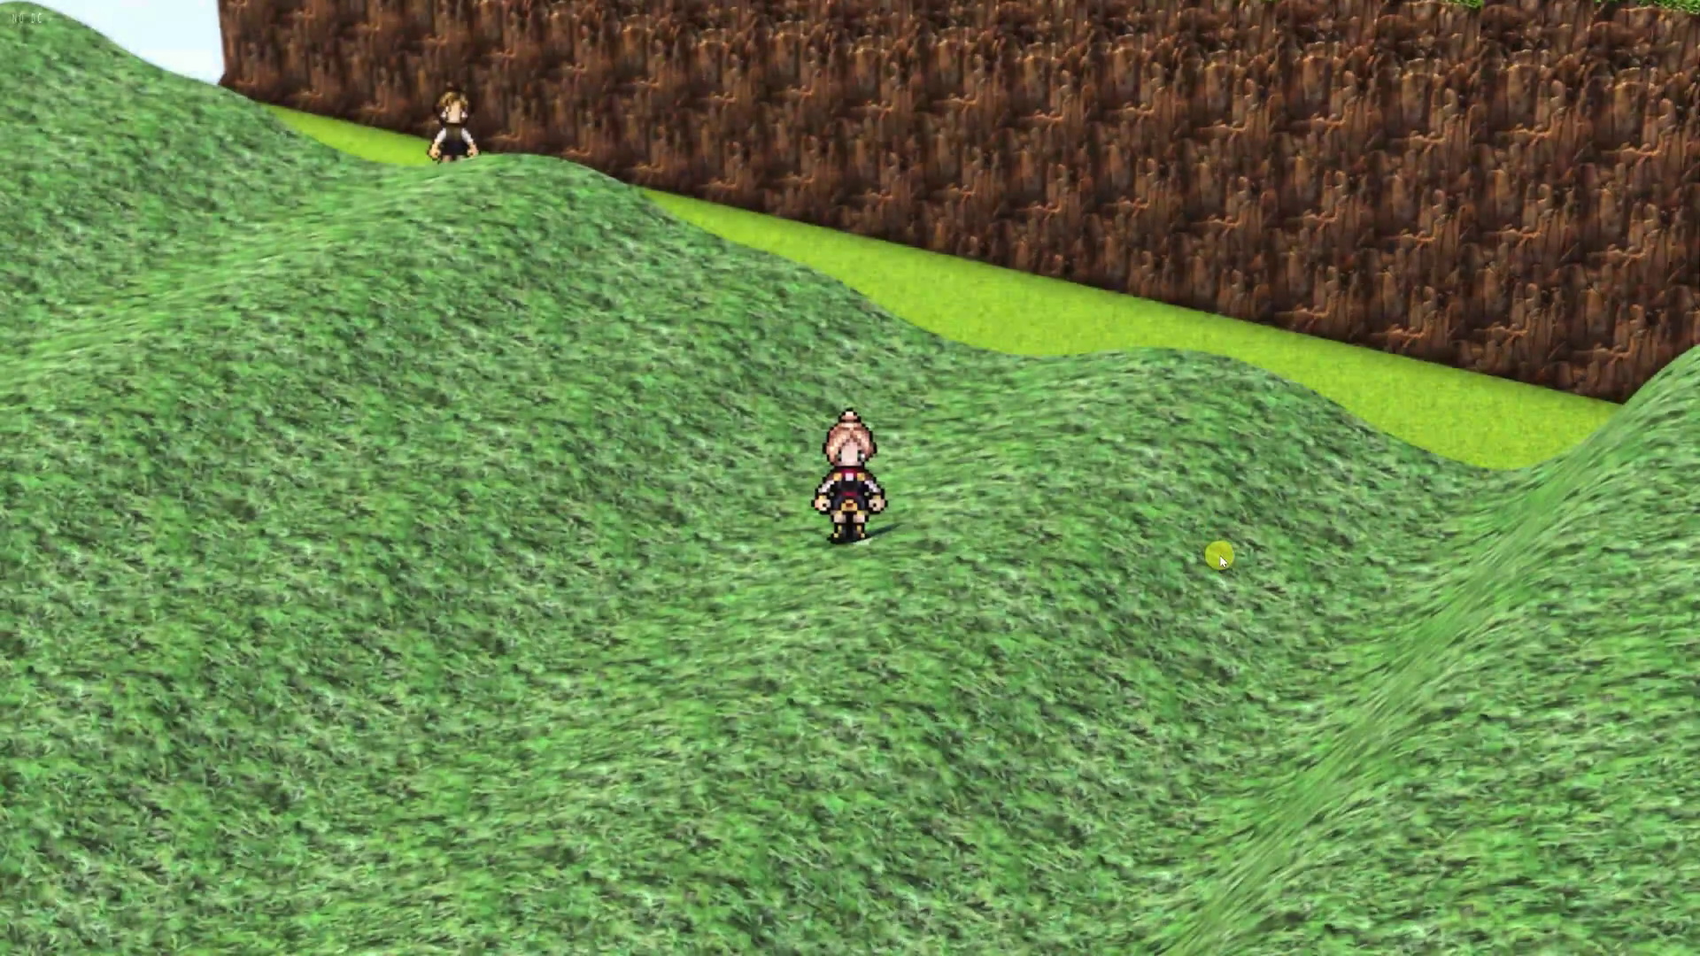
key("Left")
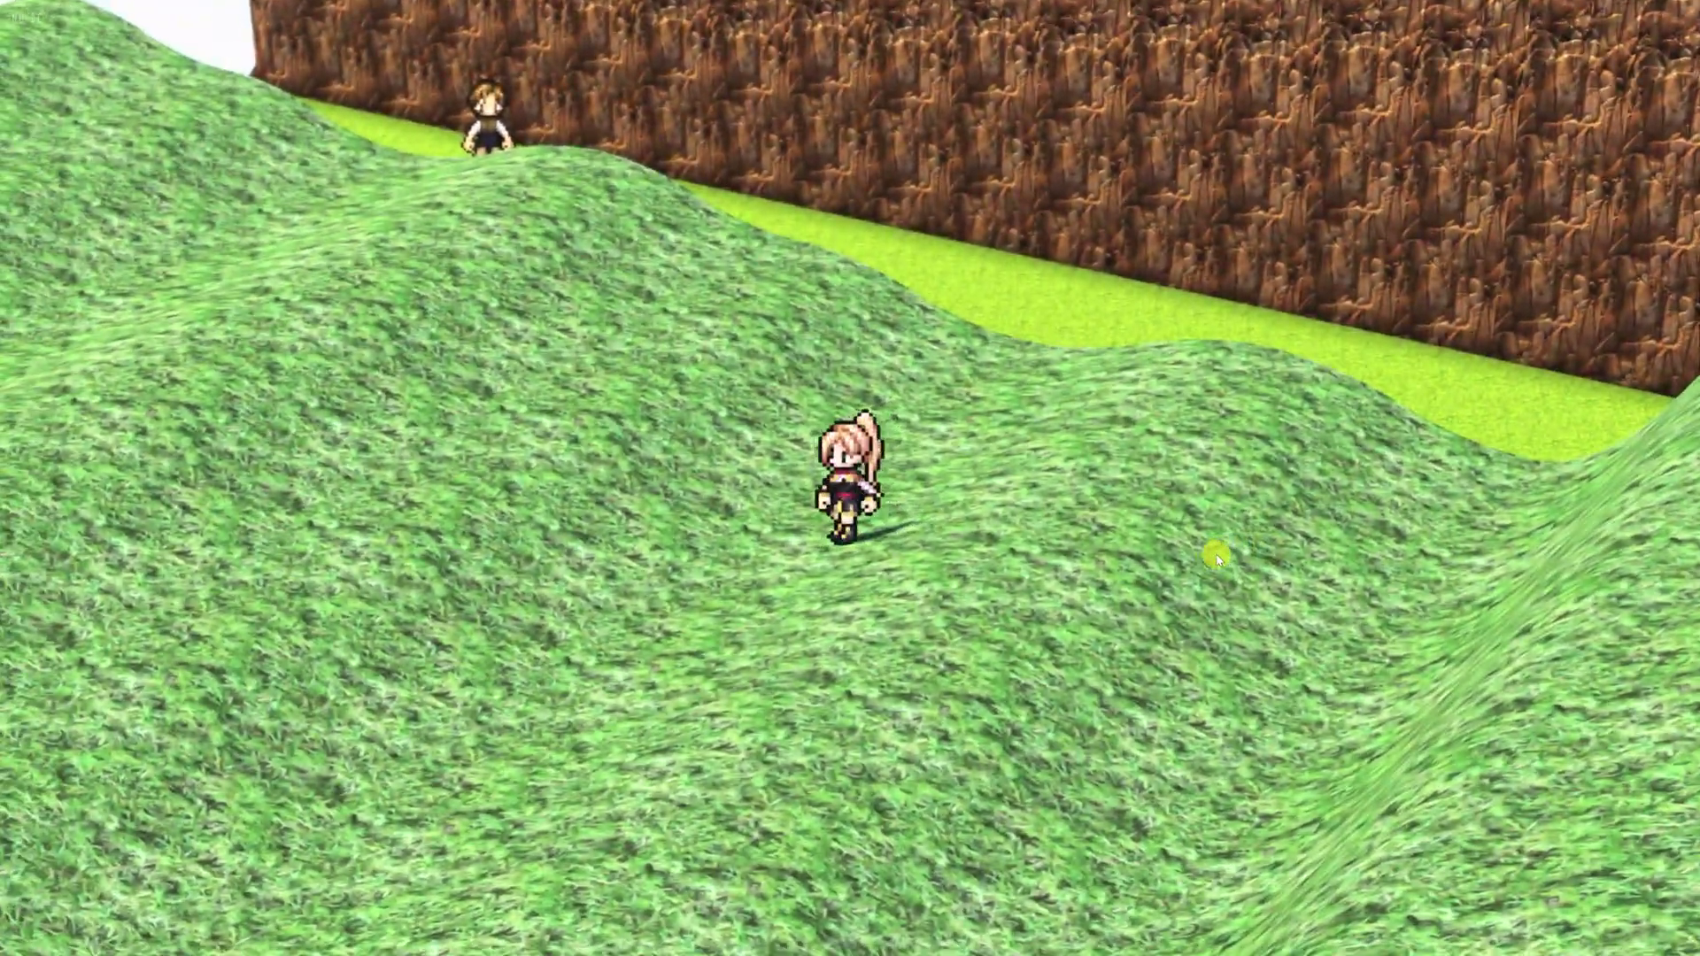
key("Up")
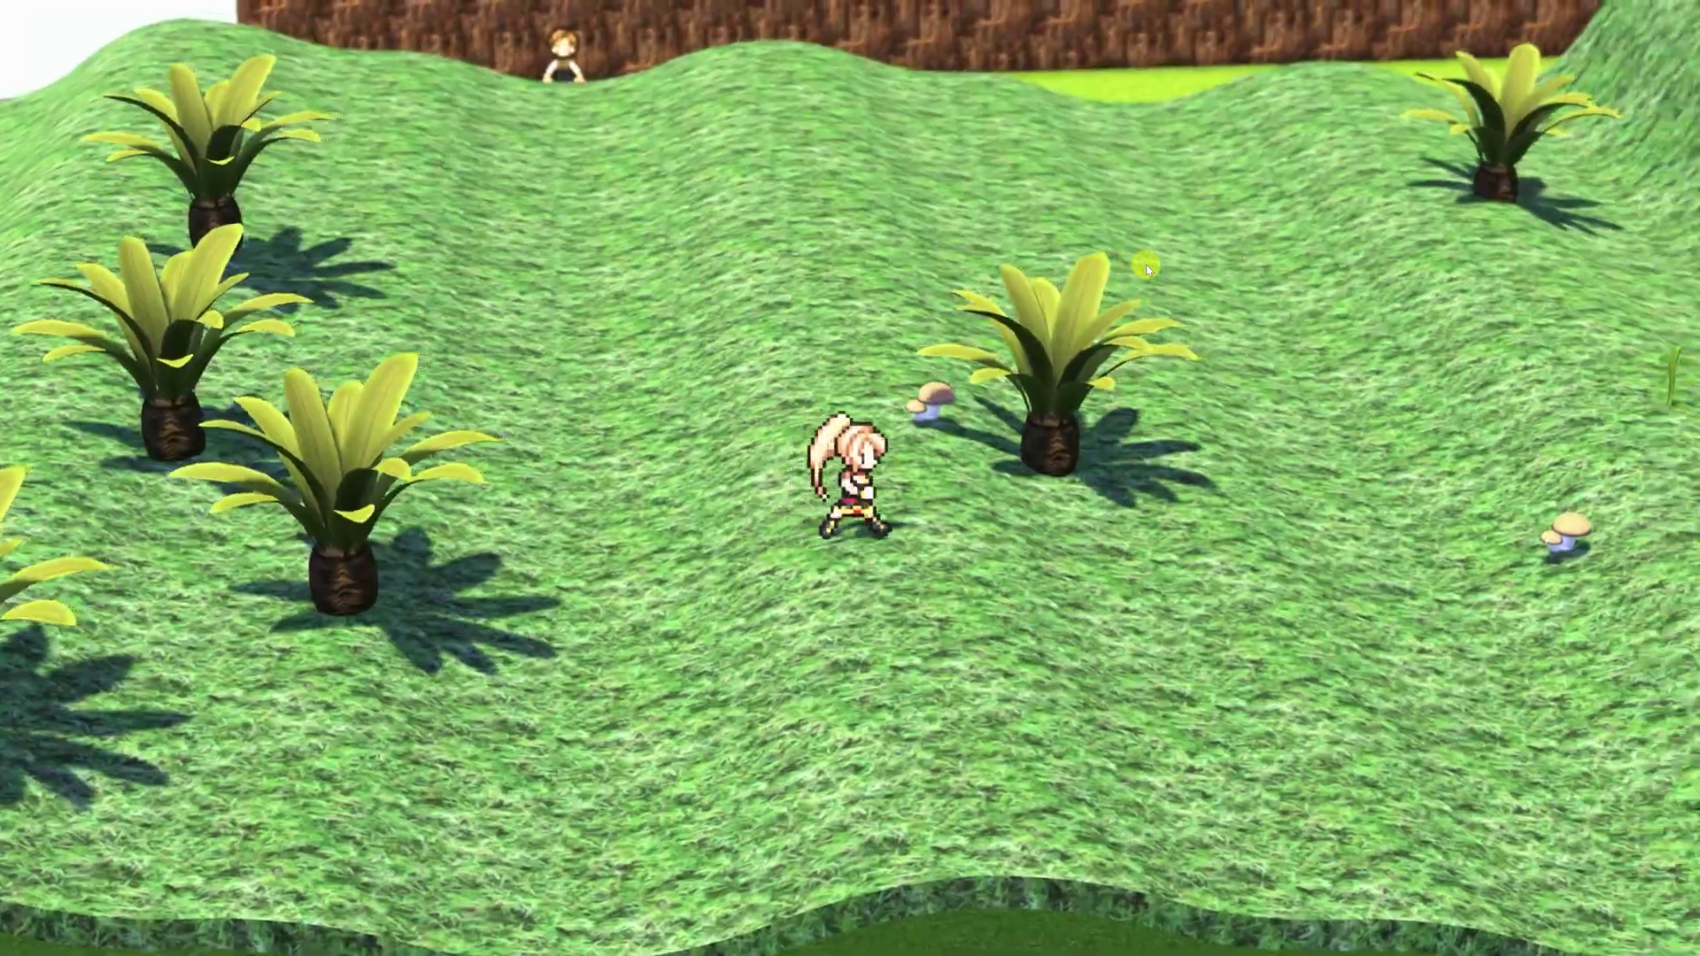
Walk and jump the character among the plants and mushrooms placed on the hills, rotating the camera around the scene
key("Right")
key("Right")
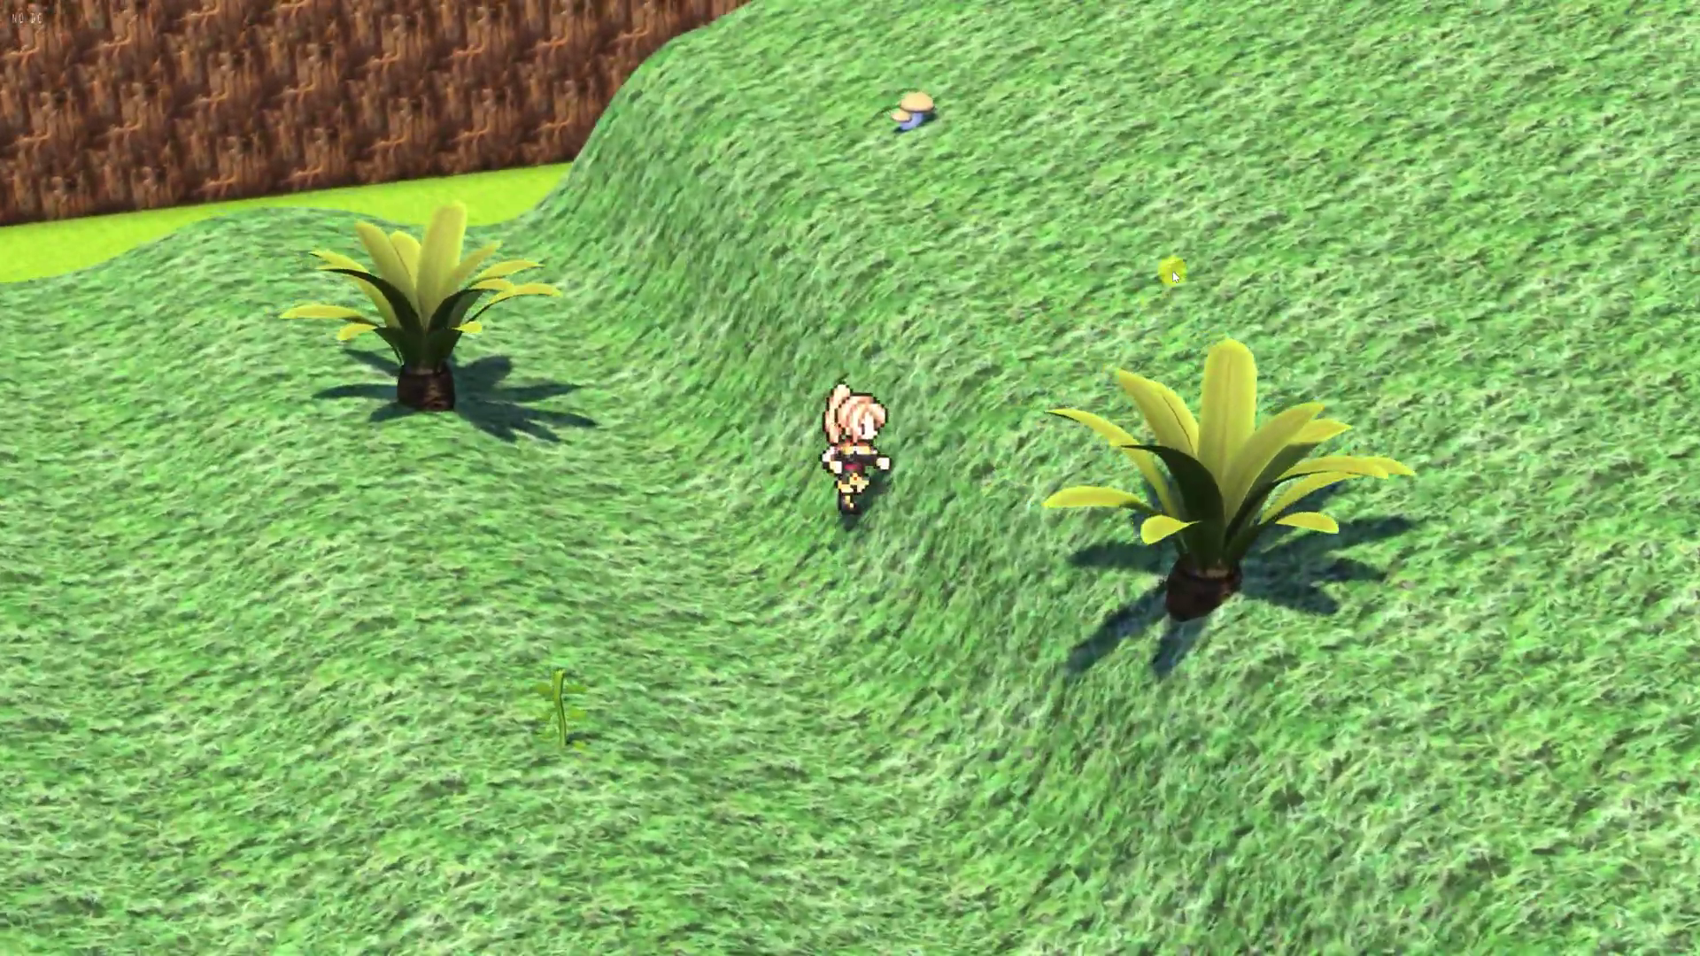
key("Up")
right_click_drag(1173, 272, 1378, 284)
key("Left")
key("space")
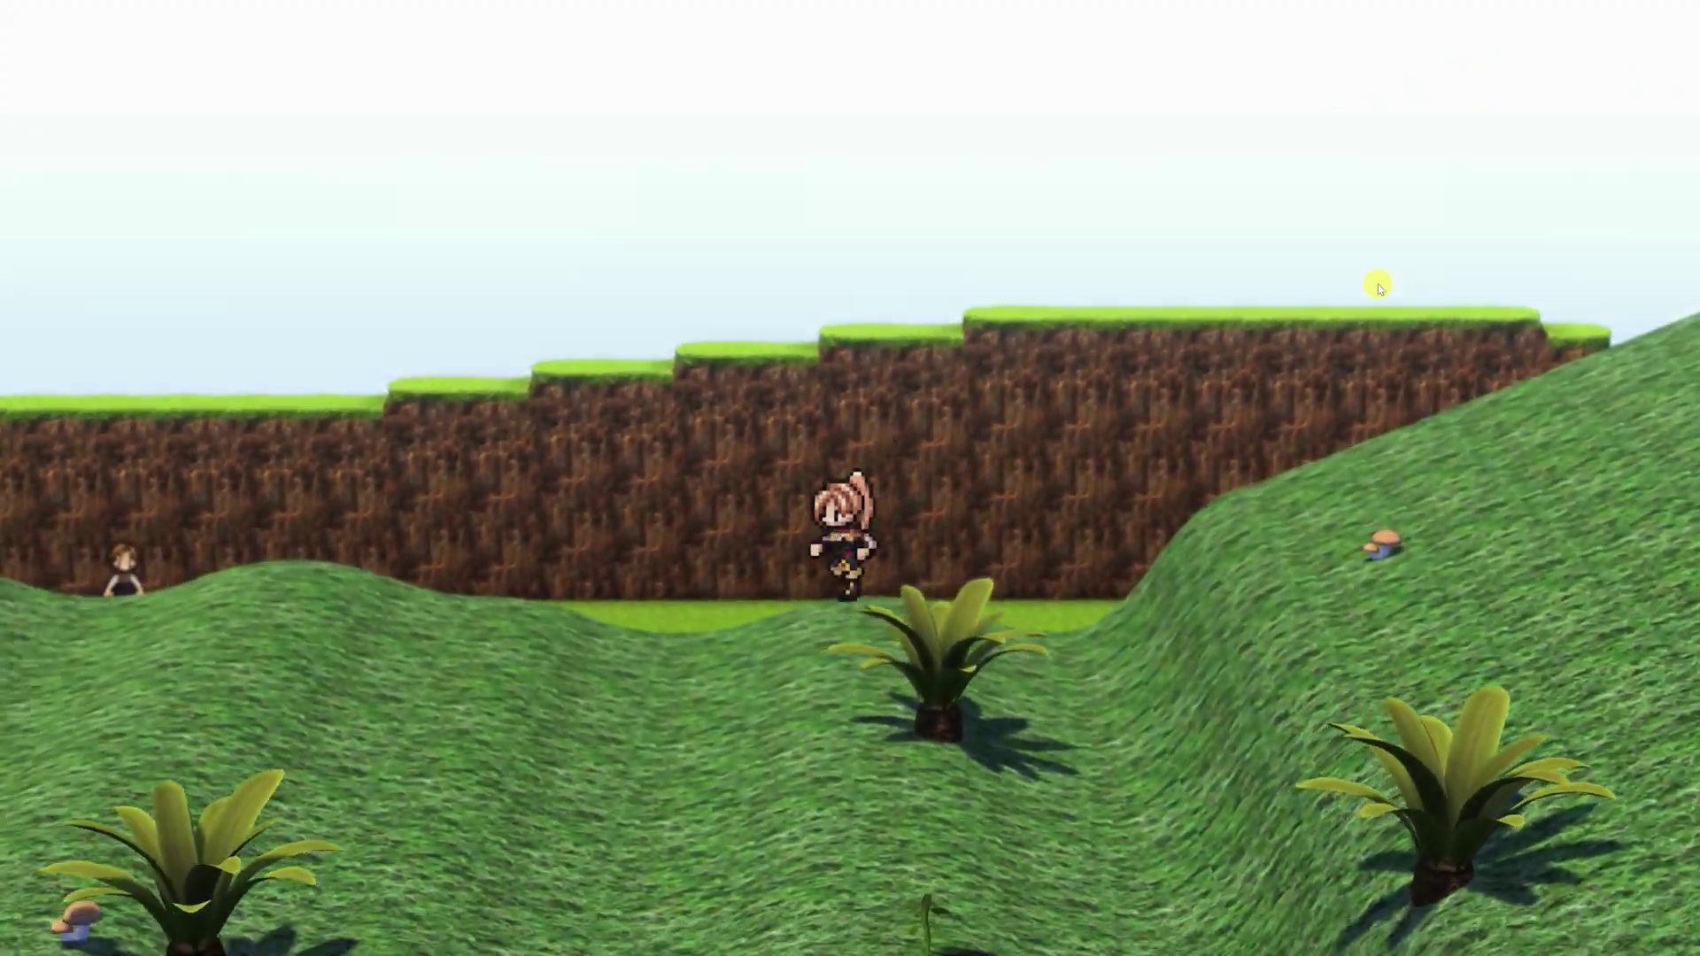